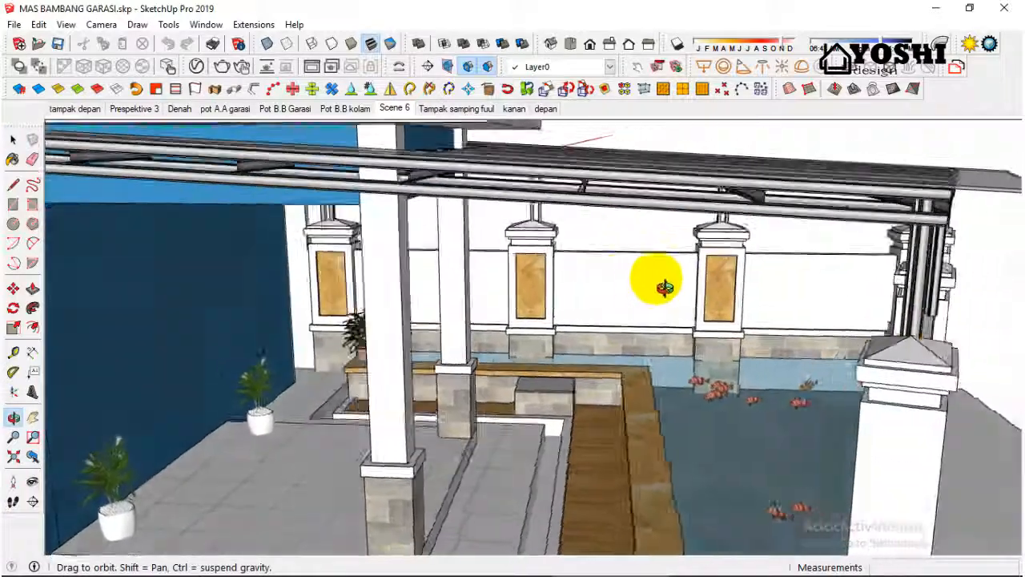
Send the garage model to LayOut and start the document from the Traditional A4 Landscape title block template.
scroll(723, 292, "down", 5)
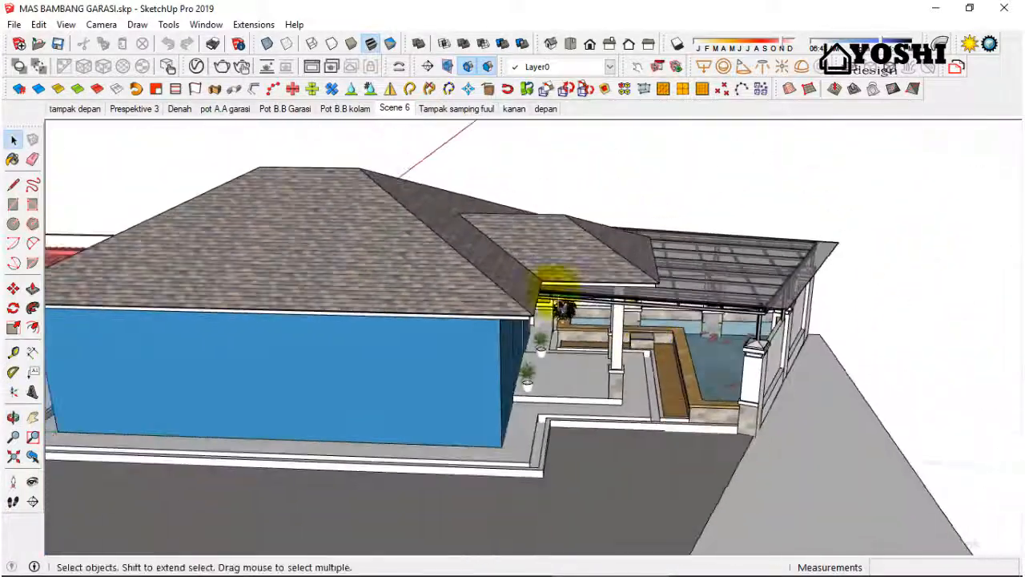
left_click(10, 27)
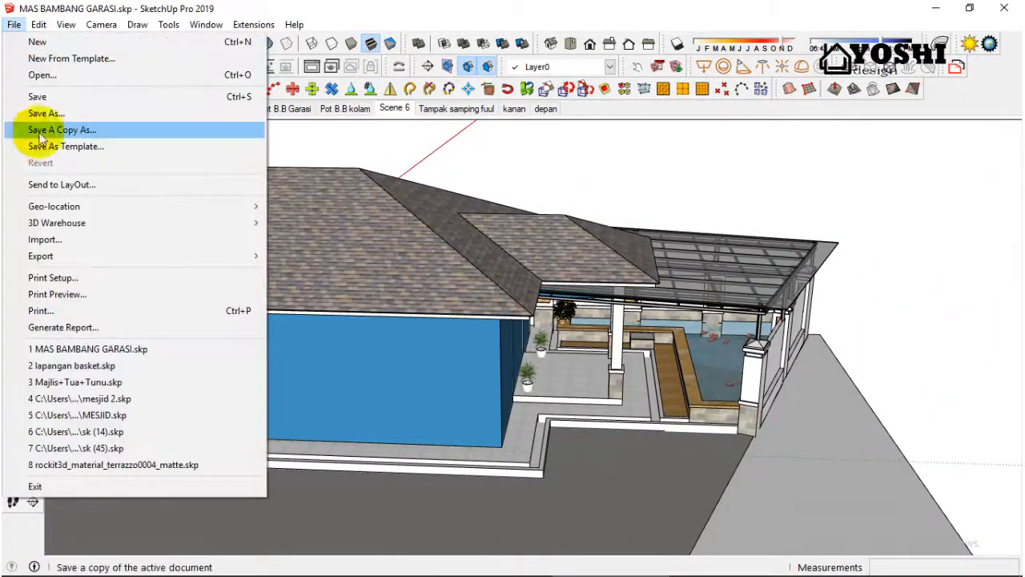
left_click(74, 185)
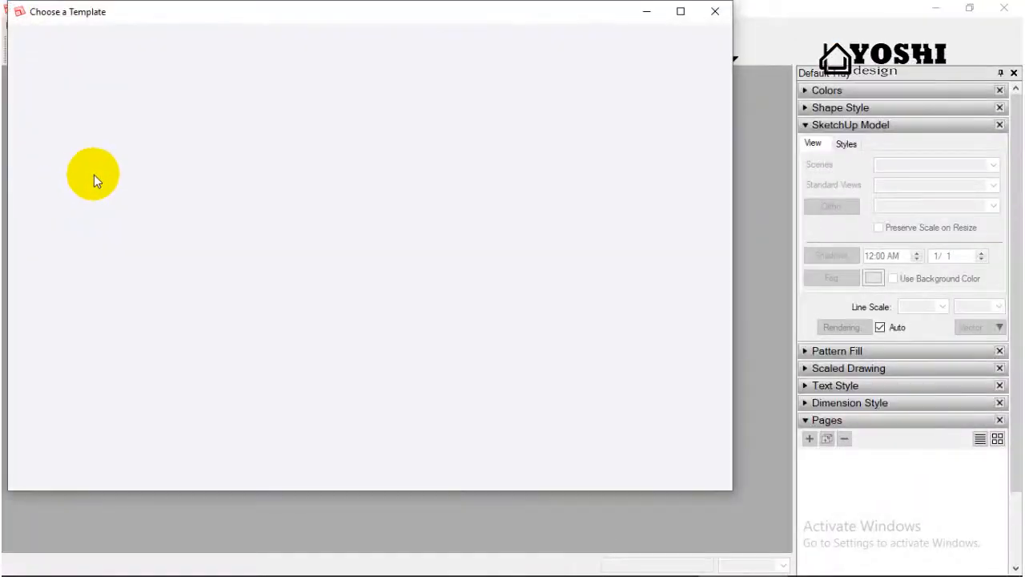
left_click(229, 55)
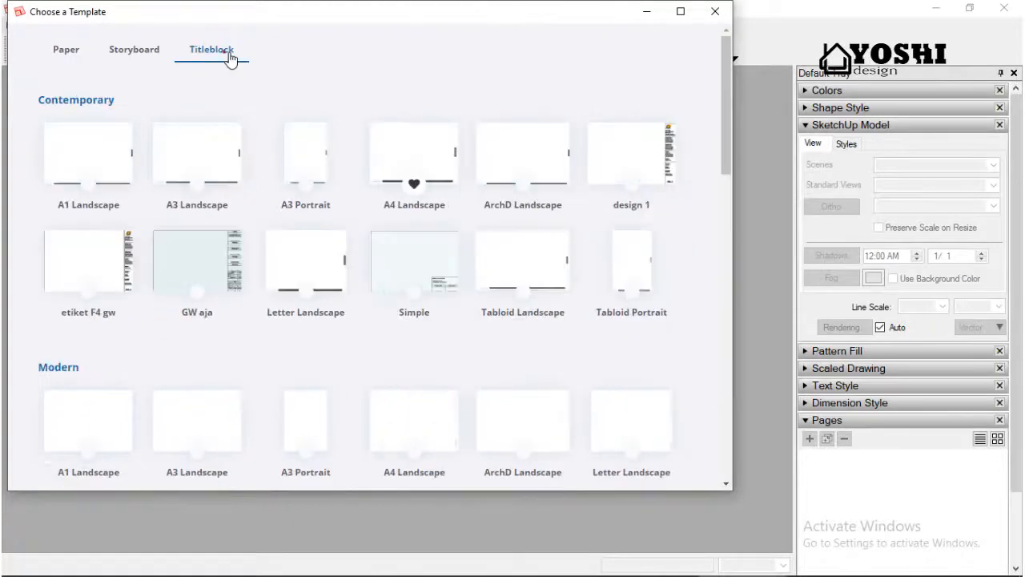
scroll(388, 301, "down", 10)
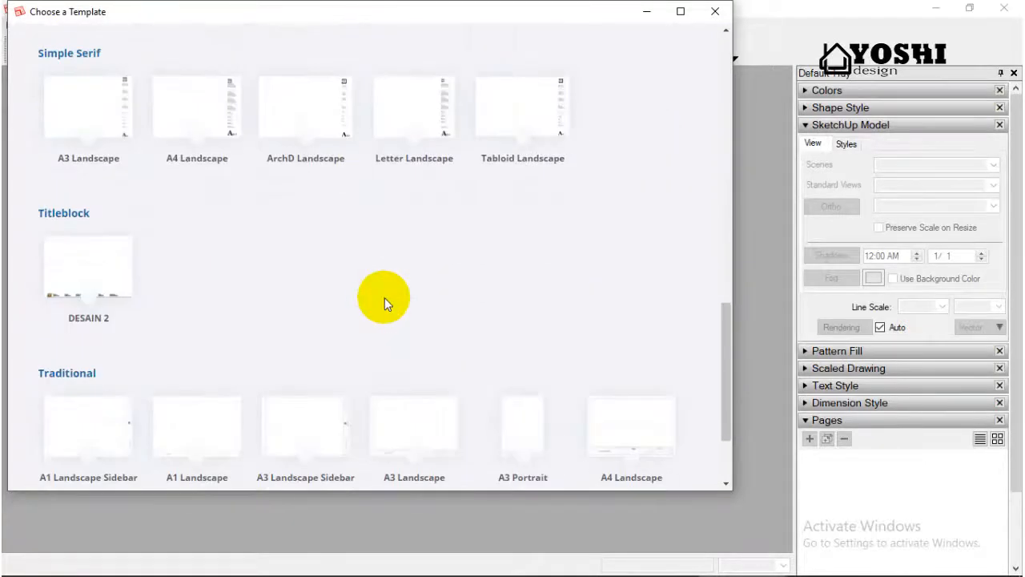
double_click(633, 421)
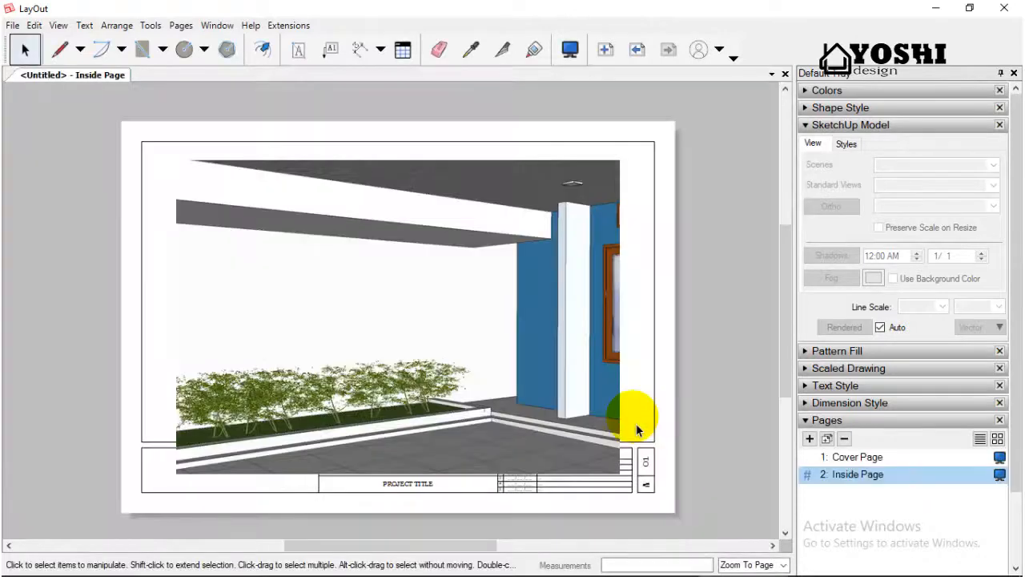
Switch the model viewport to the Denah scene and move it toward the page's upper-left corner.
left_click(570, 376)
right_click(563, 376)
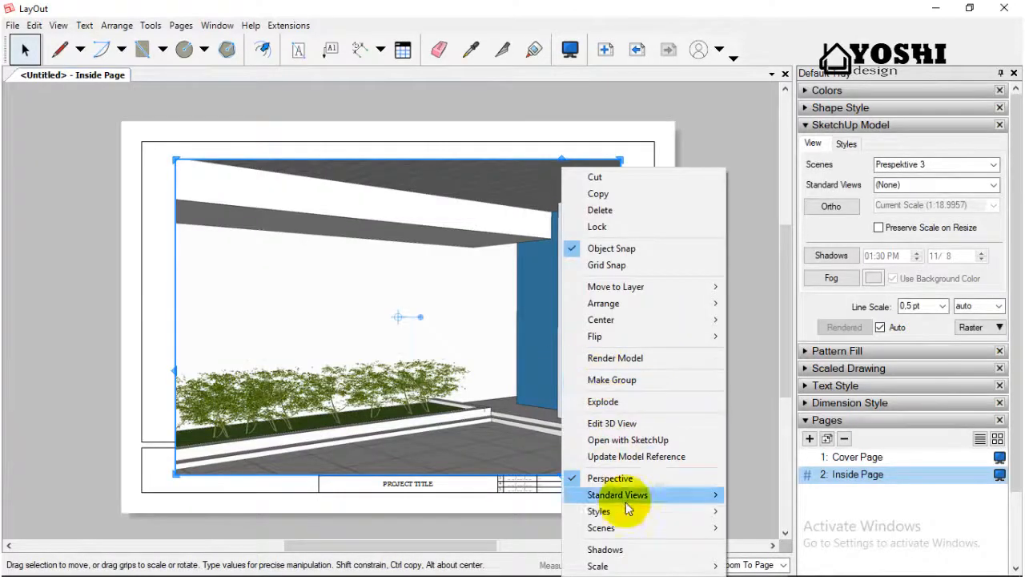
left_click(787, 412)
left_click(562, 366)
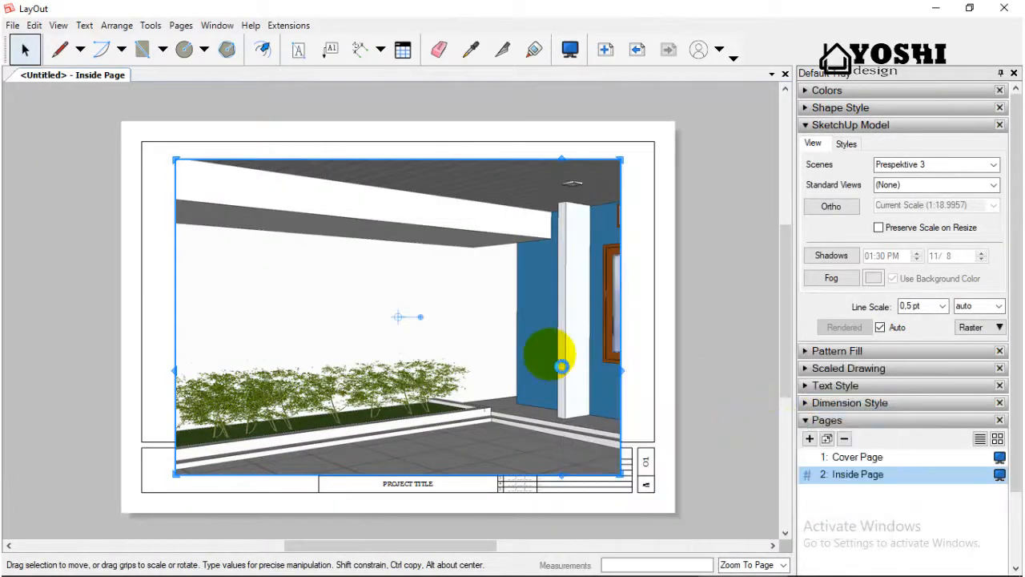
left_click_drag(562, 366, 481, 319)
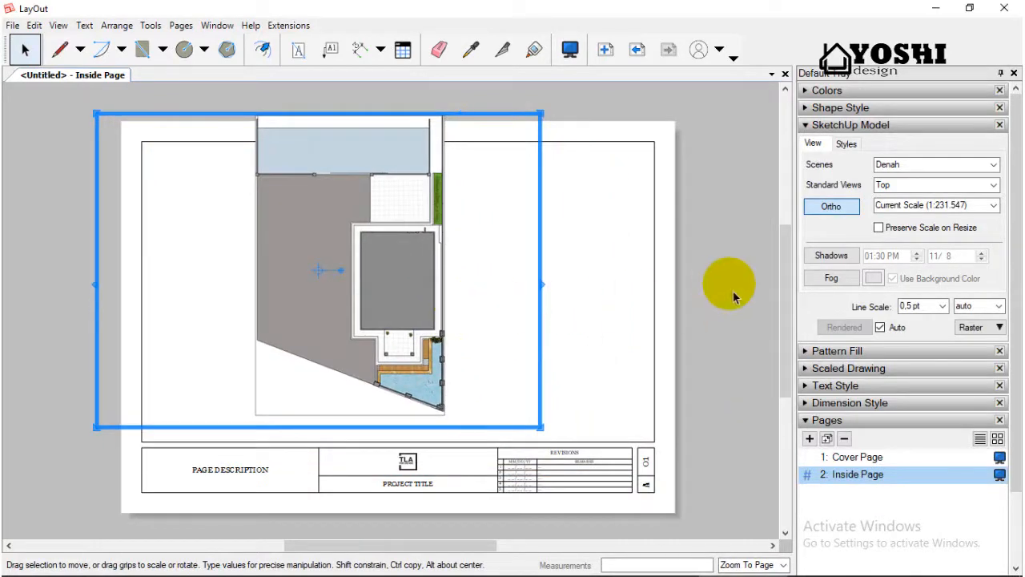
Set the plan viewport's scale to 1mm:100mm (1:100).
left_click(980, 205)
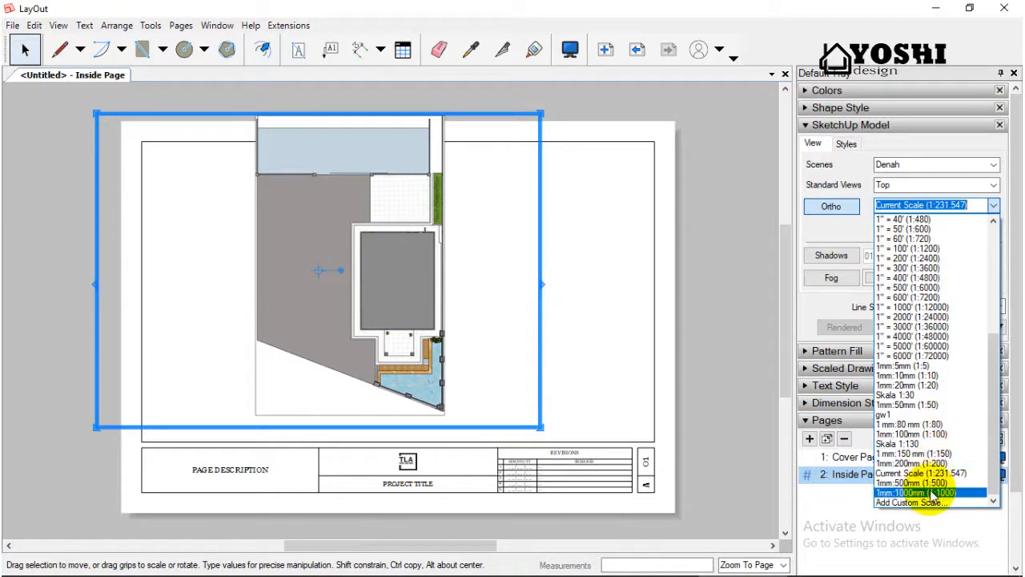
left_click(921, 435)
scroll(399, 431, "down", 1)
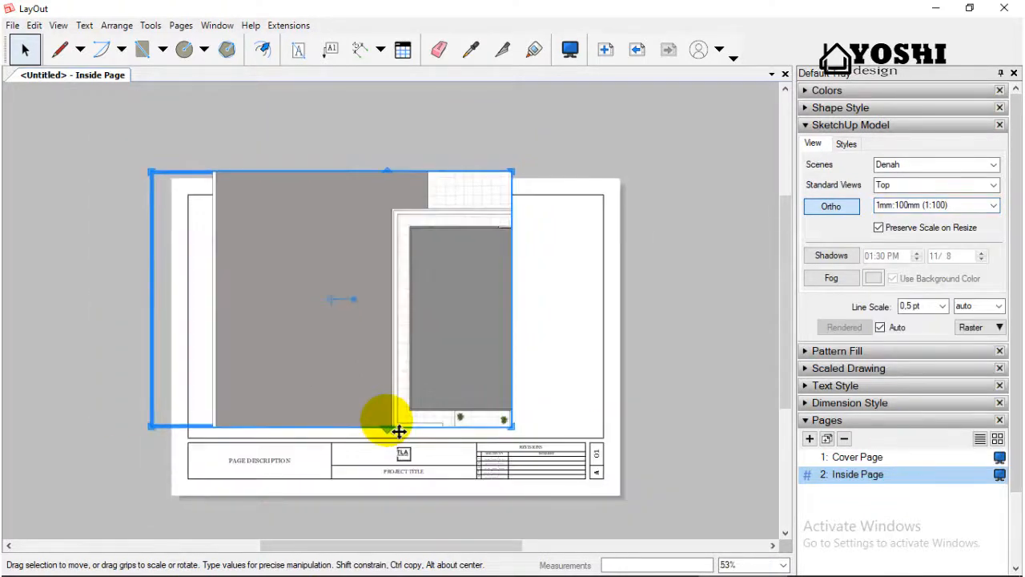
Resize the plan viewport's frame so that it crops the drawing to the terrace and fish pond area.
left_click_drag(516, 326, 627, 327)
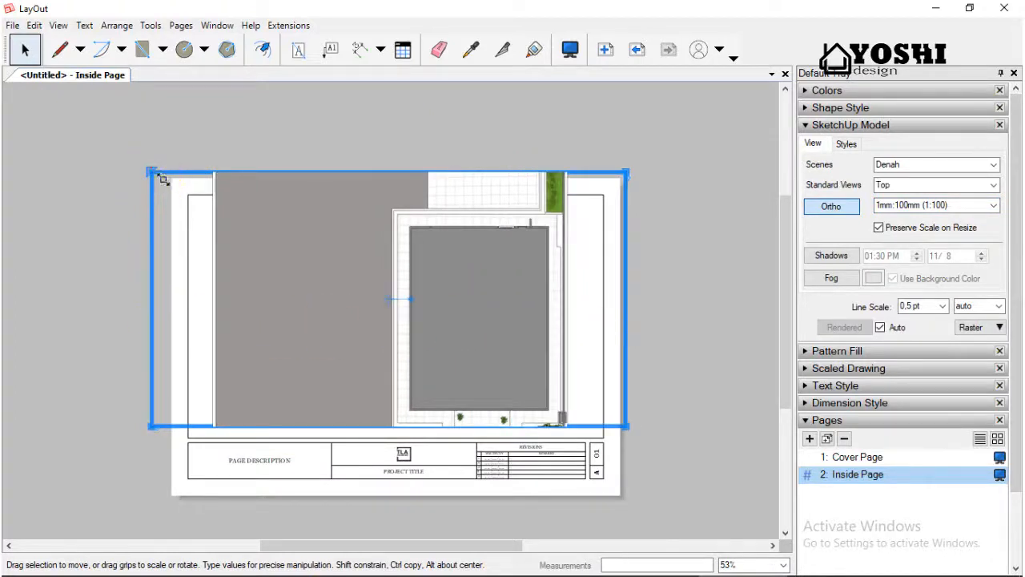
left_click_drag(163, 180, 383, 249)
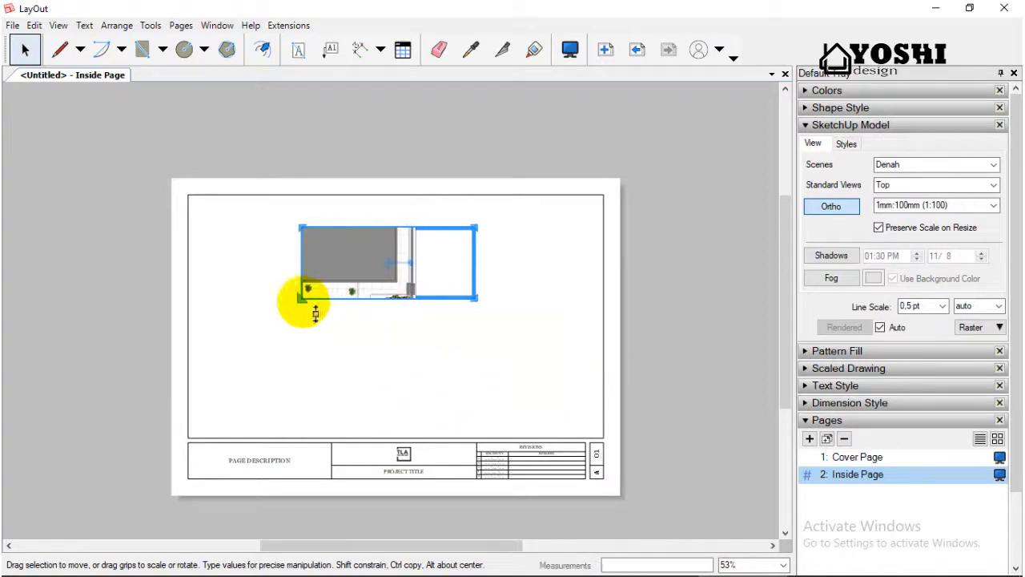
left_click_drag(304, 354, 275, 439)
scroll(317, 372, "up", 2)
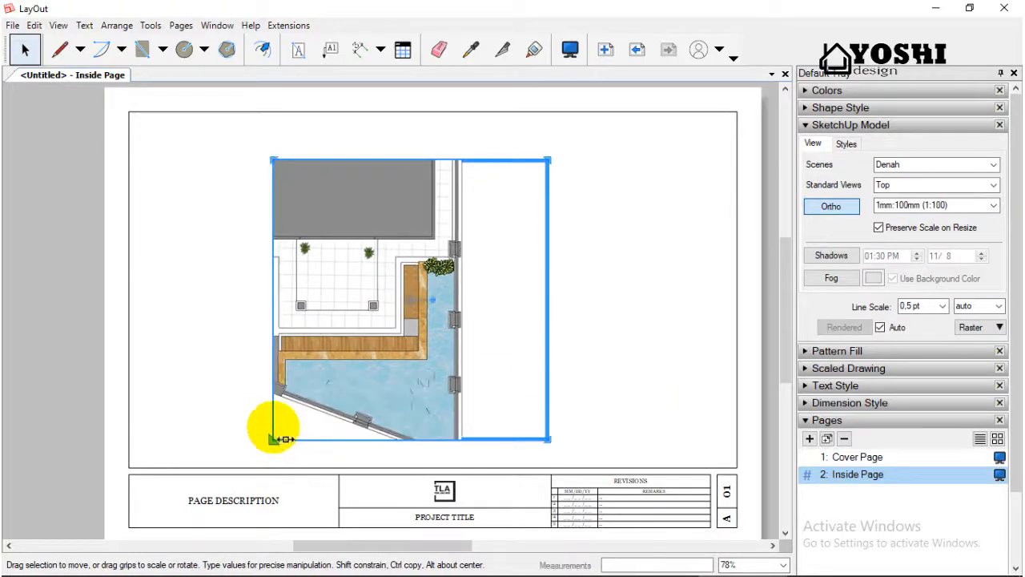
left_click_drag(274, 337, 235, 336)
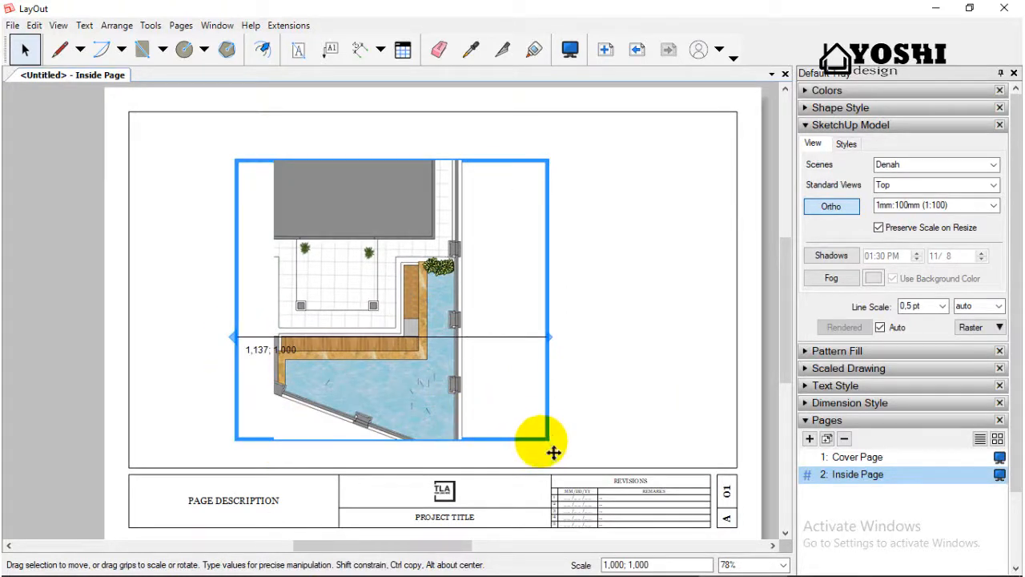
left_click_drag(568, 482, 515, 486)
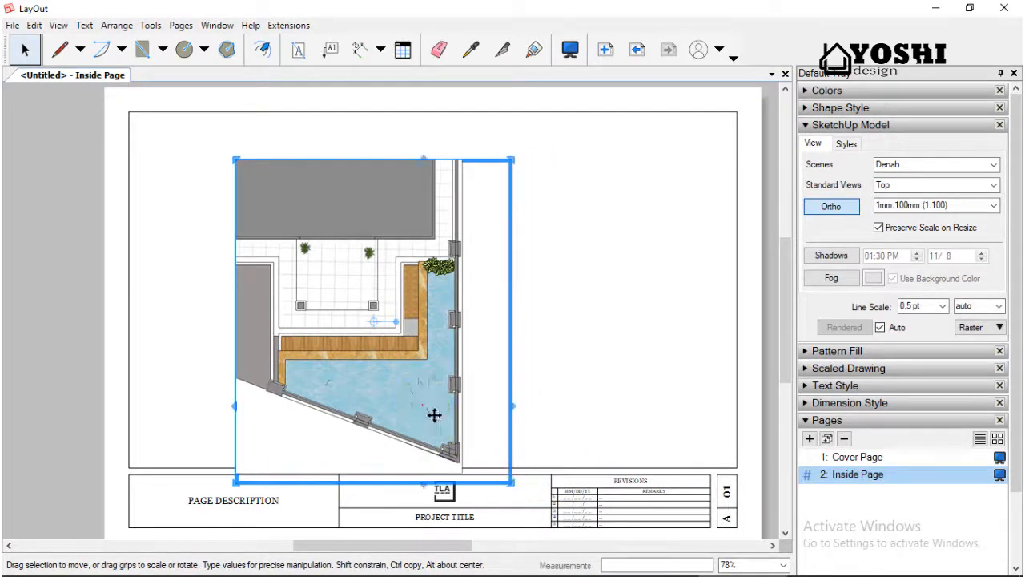
Move the plan viewport to the left side of the drawing area and trim its upper edge.
left_click_drag(435, 414, 383, 364)
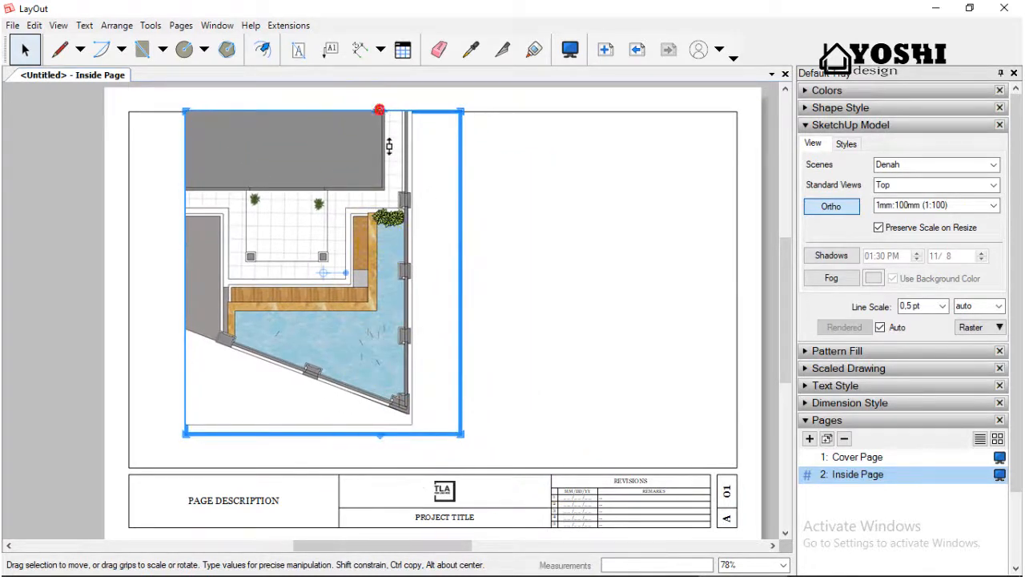
left_click_drag(379, 111, 379, 145)
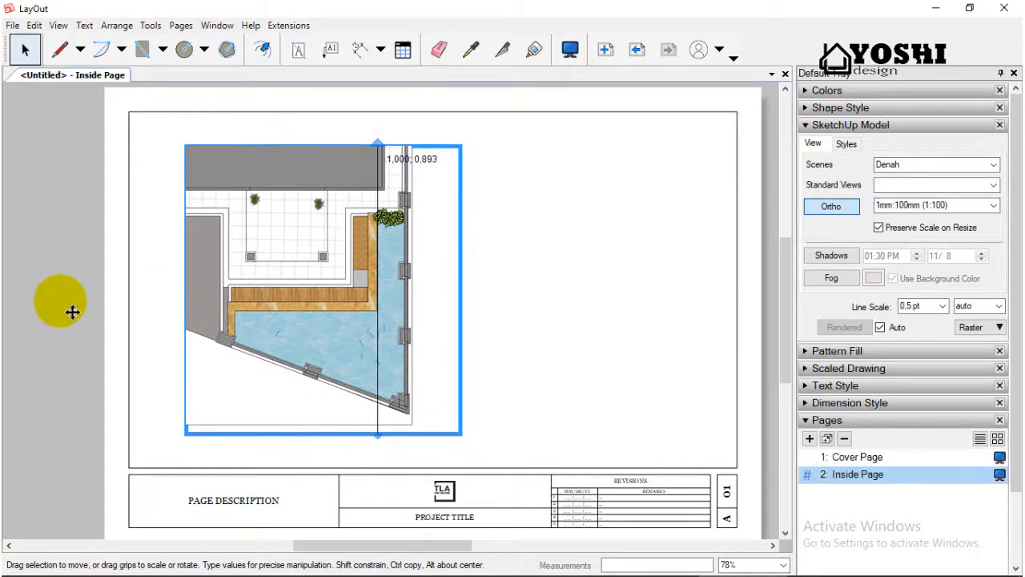
left_click_drag(296, 297, 256, 298)
left_click(40, 276)
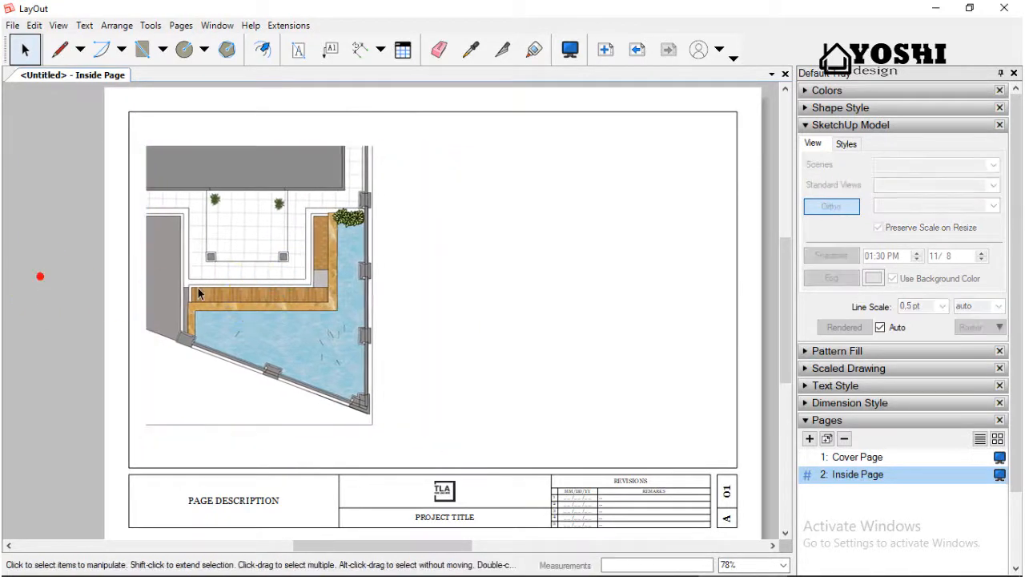
left_click(270, 293)
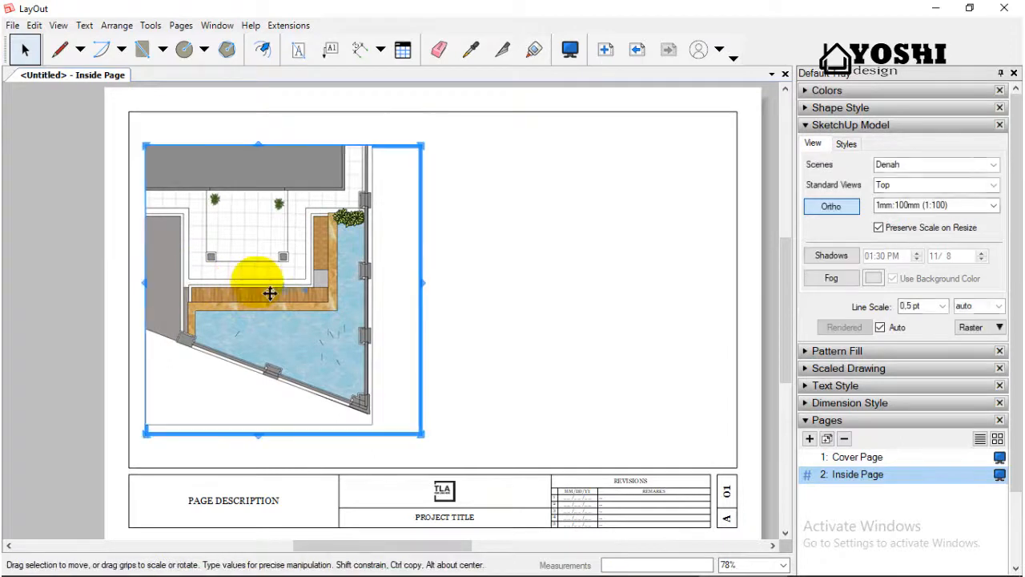
left_click(270, 293)
scroll(270, 293, "down", 2)
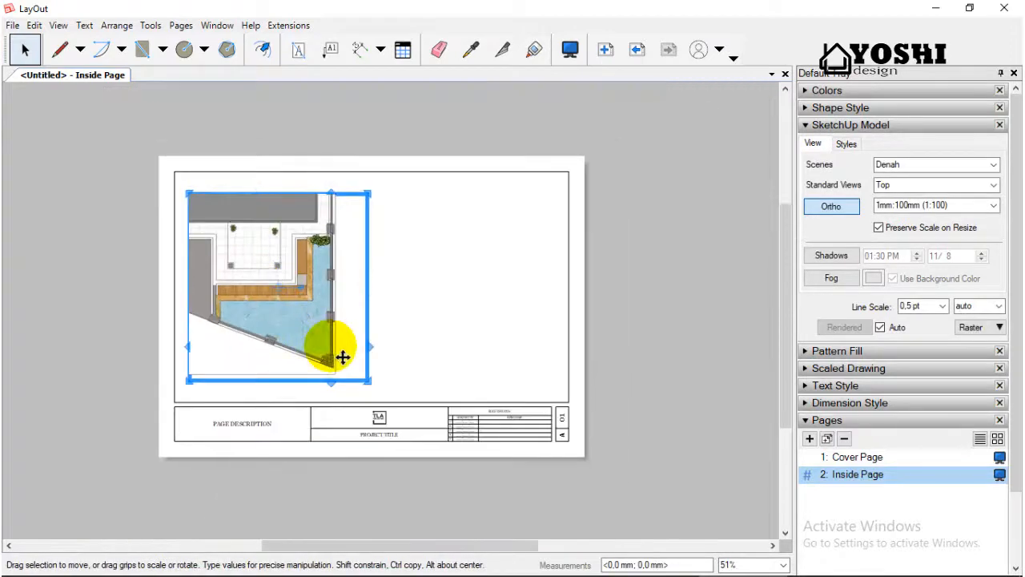
Shift the whole title block down toward the lower edge of the page.
left_click(366, 455)
left_click_drag(143, 475, 633, 403)
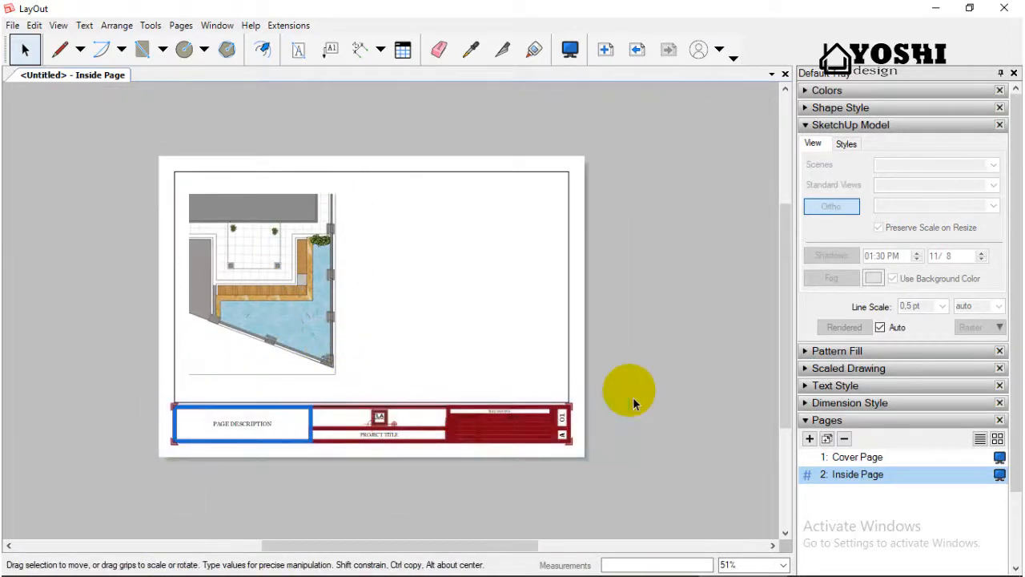
key("Down")
key("Down")
key("Down")
key("Down")
key("Down")
key("Down")
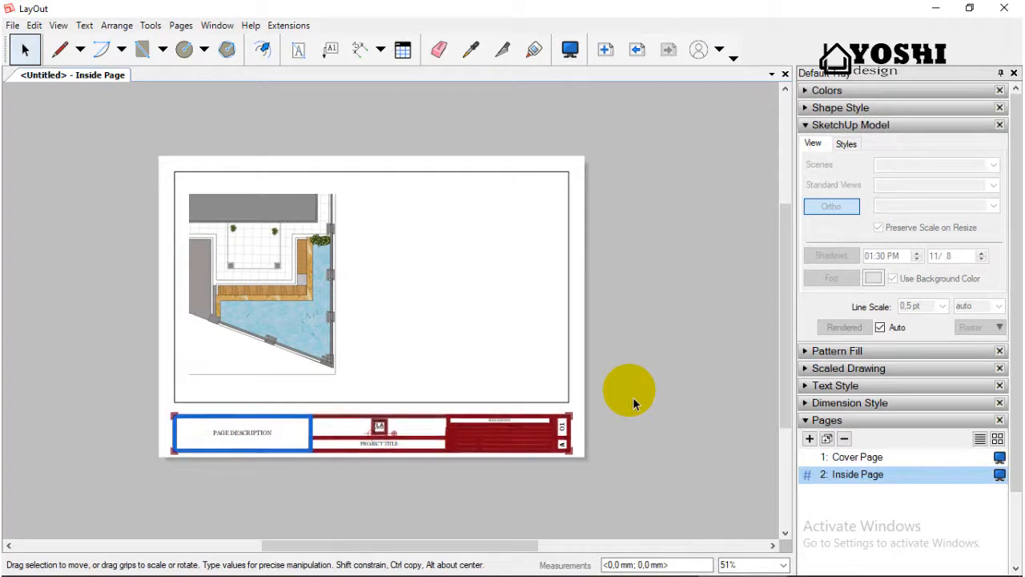
left_click(632, 397)
Stretch the page border down to meet the title block and up closer to the top of the page.
left_click(434, 403)
scroll(411, 409, "up", 2)
left_click_drag(396, 401, 395, 422)
left_click(545, 389)
scroll(513, 380, "down", 2)
left_click(483, 167)
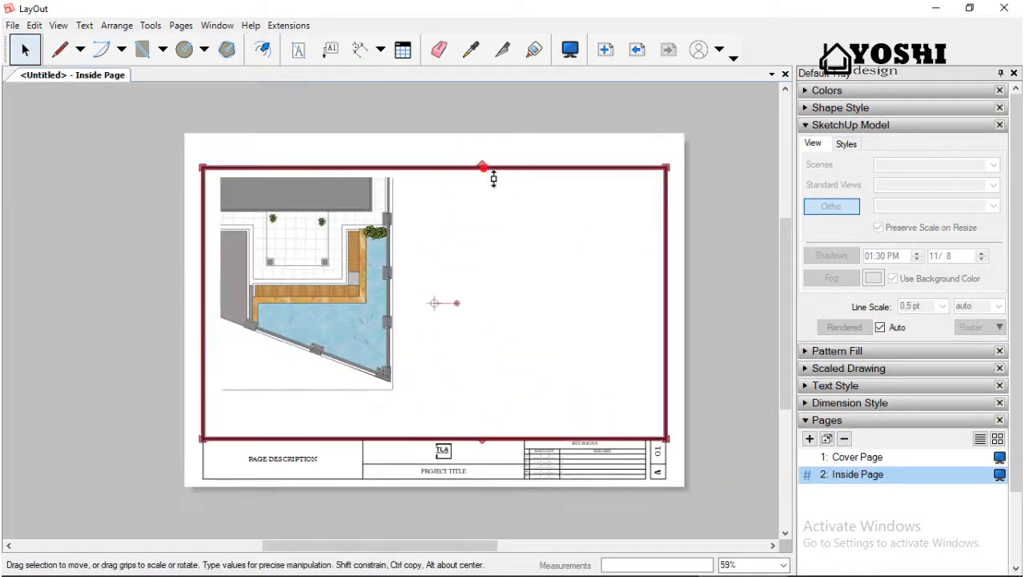
left_click_drag(494, 178, 476, 137)
left_click(430, 211)
Shift the plan viewport slightly to the right, away from the page border.
scroll(282, 249, "up", 1)
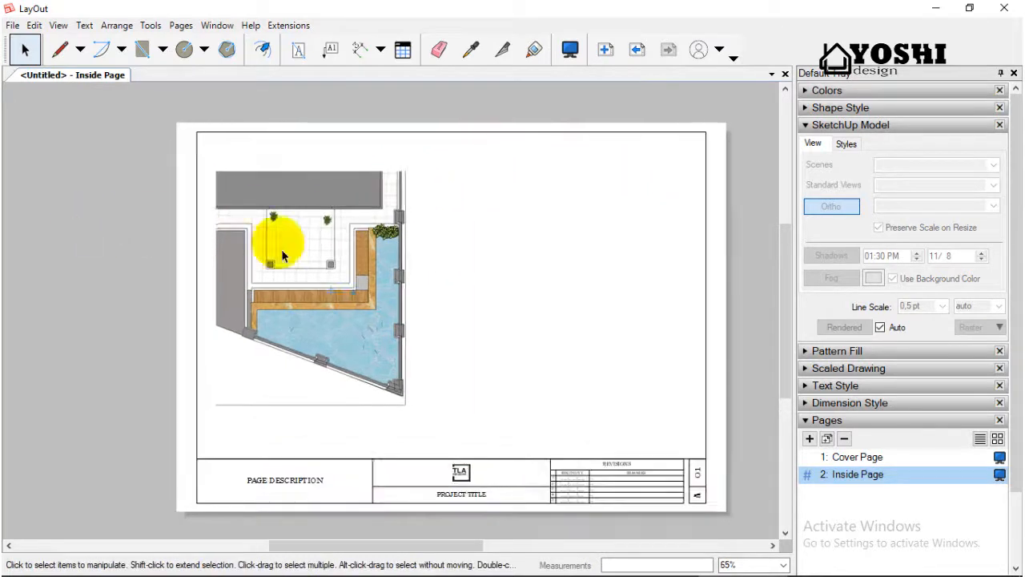
left_click(282, 251)
left_click_drag(282, 251, 294, 250)
left_click(44, 289)
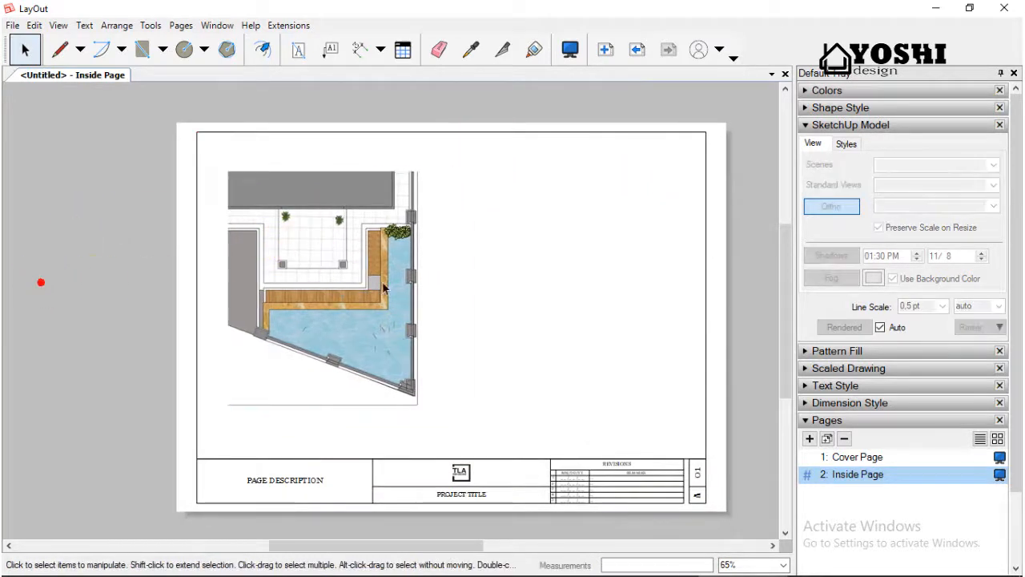
Place a copy of the plan viewport in the empty right half of the page.
left_click(383, 277)
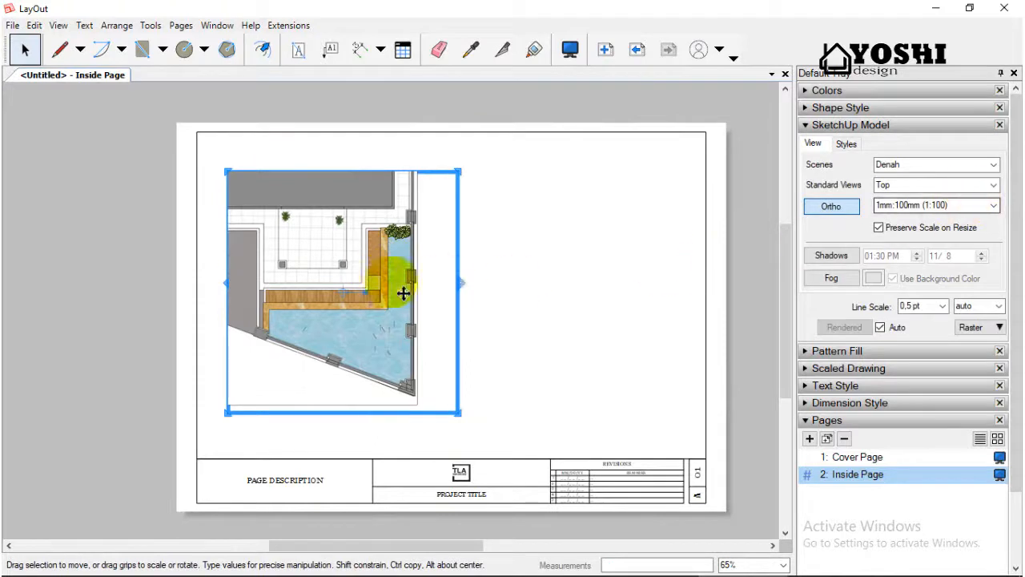
scroll(246, 285, "down", 2)
left_click(245, 278)
left_click_drag(293, 299, 473, 312, "ctrl")
Set the copied viewport's scale to 1mm:20mm (1:20).
left_click(953, 207)
left_click(995, 207)
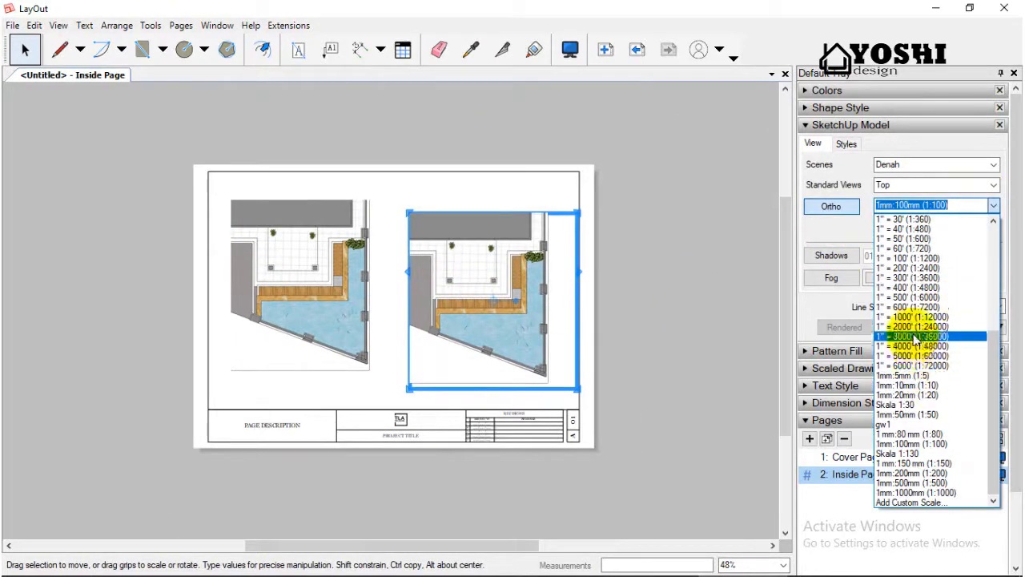
left_click(927, 462)
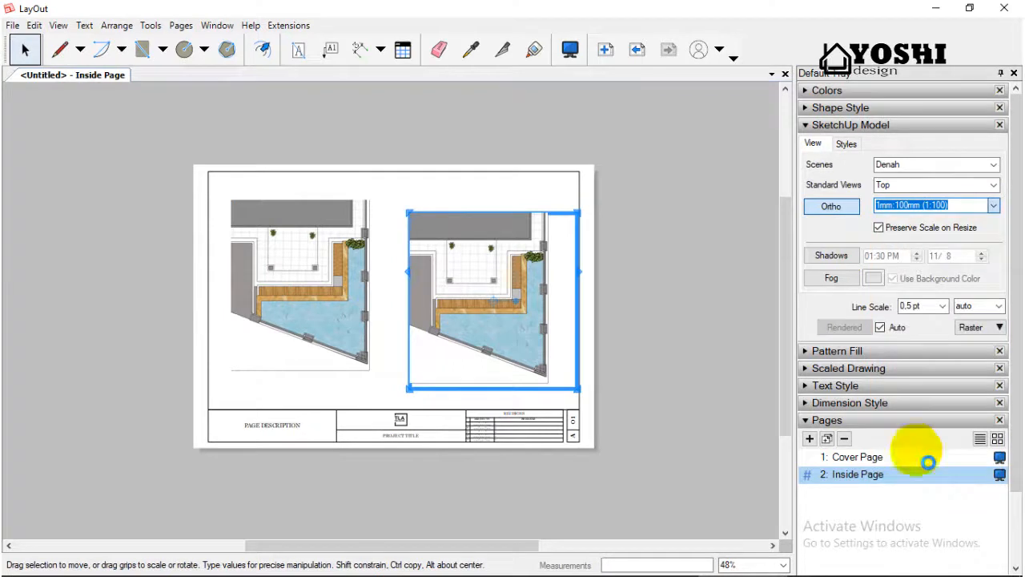
left_click(993, 207)
left_click(945, 394)
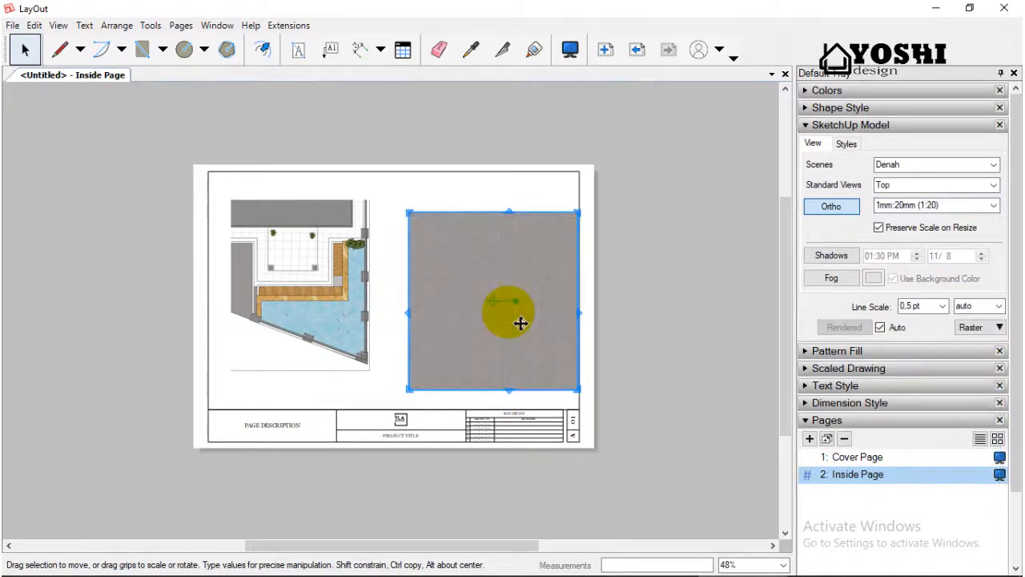
Open the copied viewport's model view for editing and bring the whole plan back into its frame.
scroll(520, 323, "down", 2)
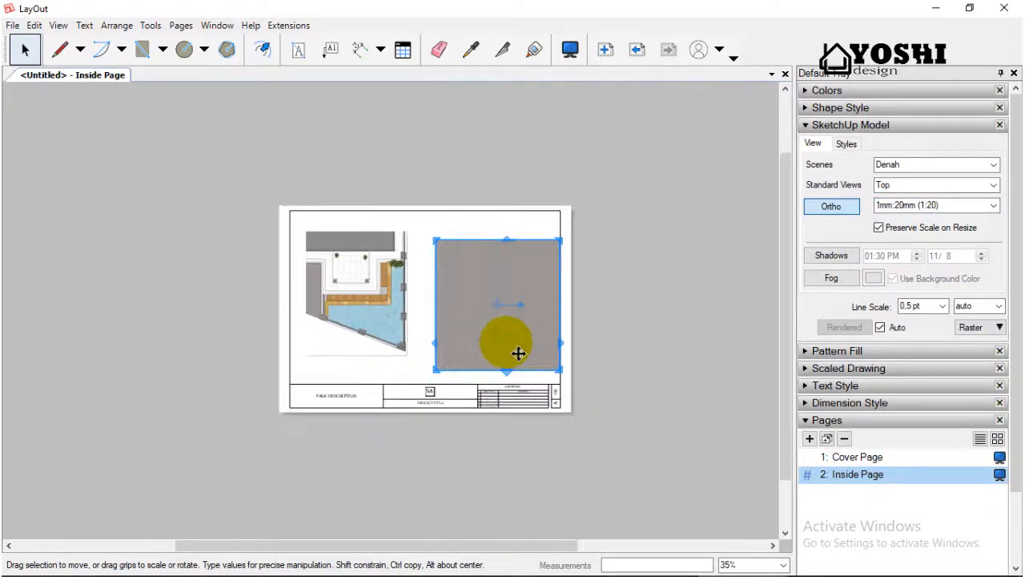
double_click(511, 347)
right_click(509, 345)
mouse_move(551, 353)
left_click(664, 369)
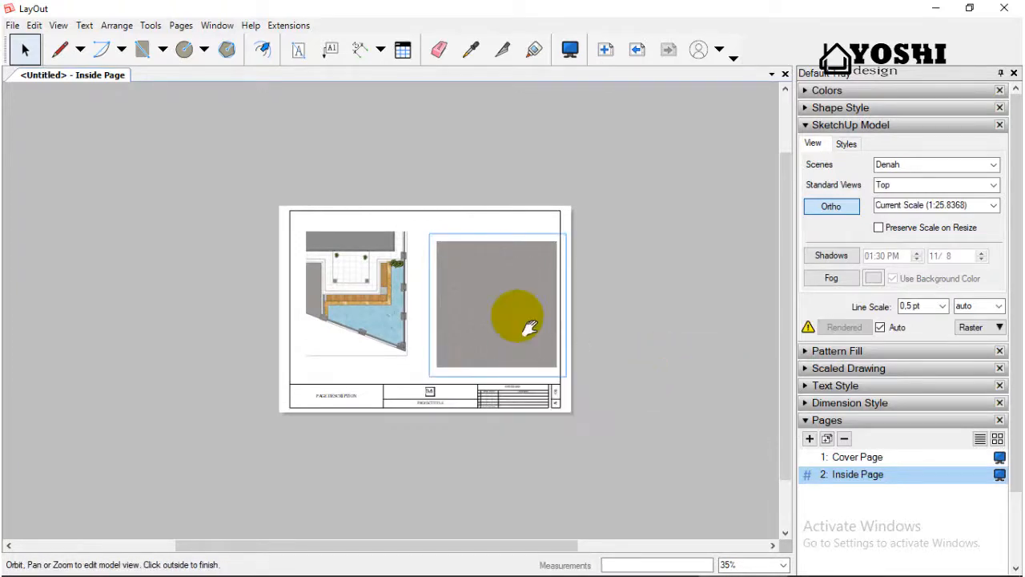
scroll(513, 305, "down", 3)
left_click_drag(508, 297, 438, 283)
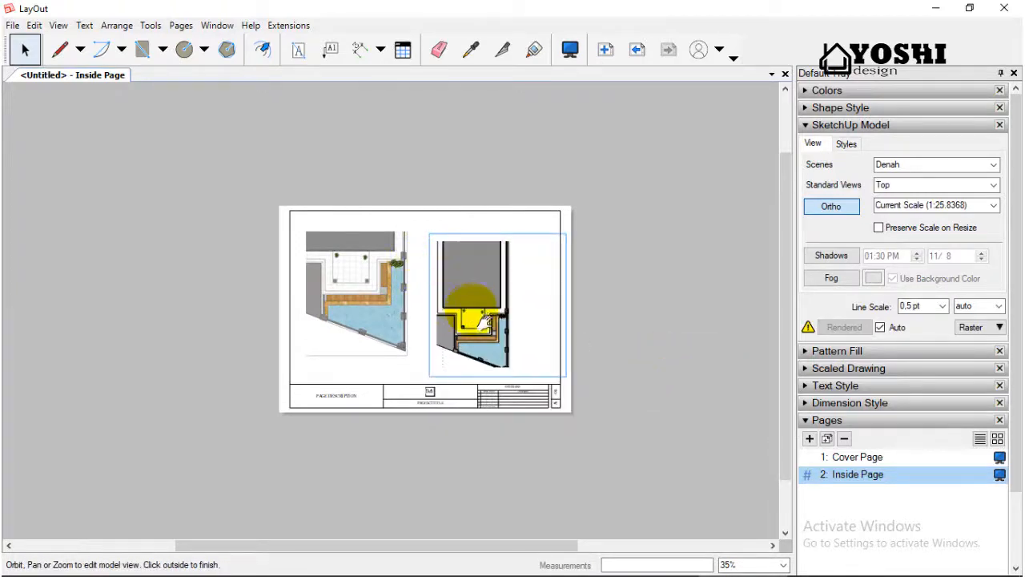
Reframe the model in the copied viewport closely on the wooden deck's inner corner beside the pool.
scroll(478, 311, "up", 2)
left_click_drag(478, 311, 501, 284)
scroll(513, 296, "up", 5)
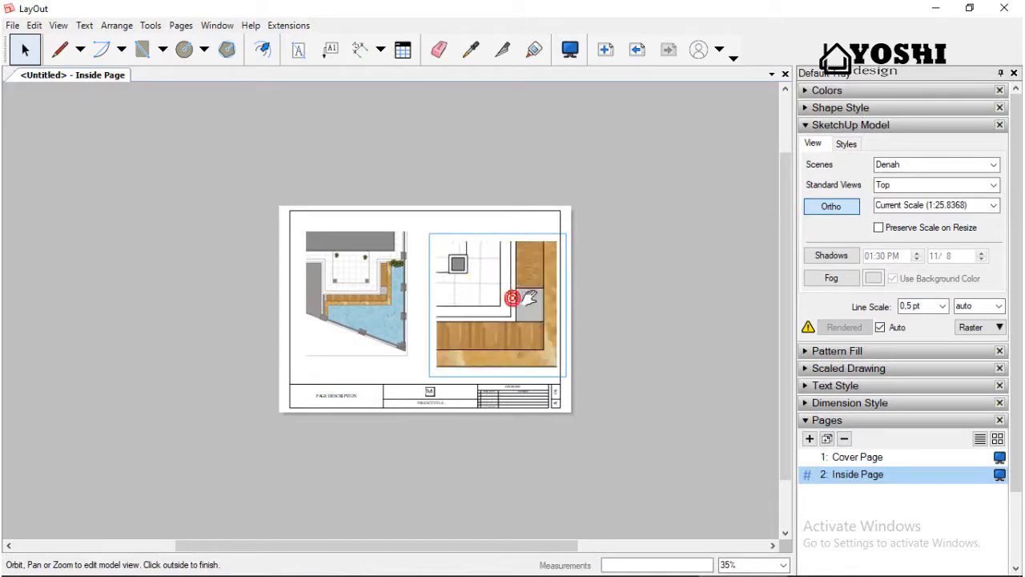
scroll(537, 301, "up", 3)
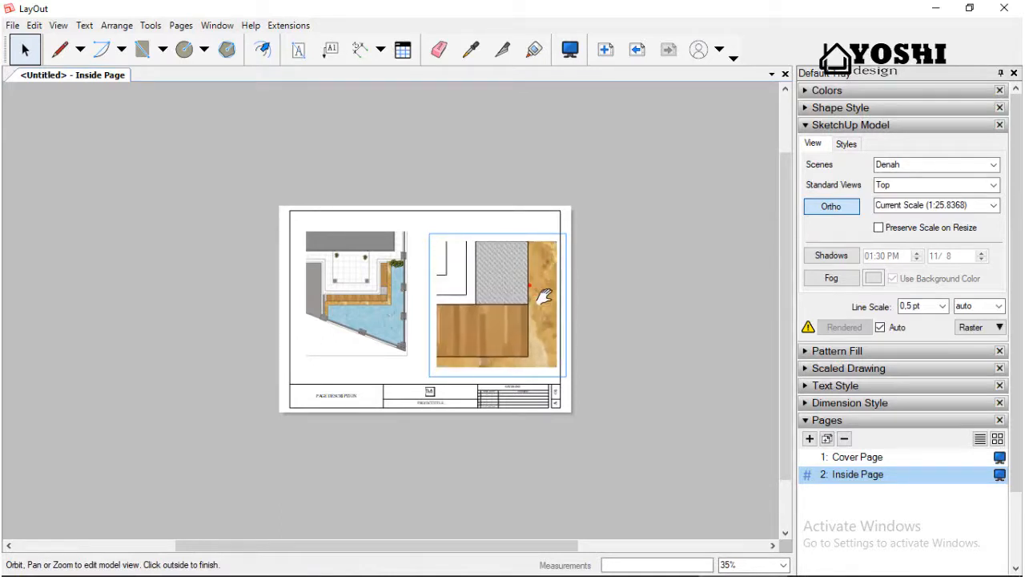
scroll(543, 298, "down", 3)
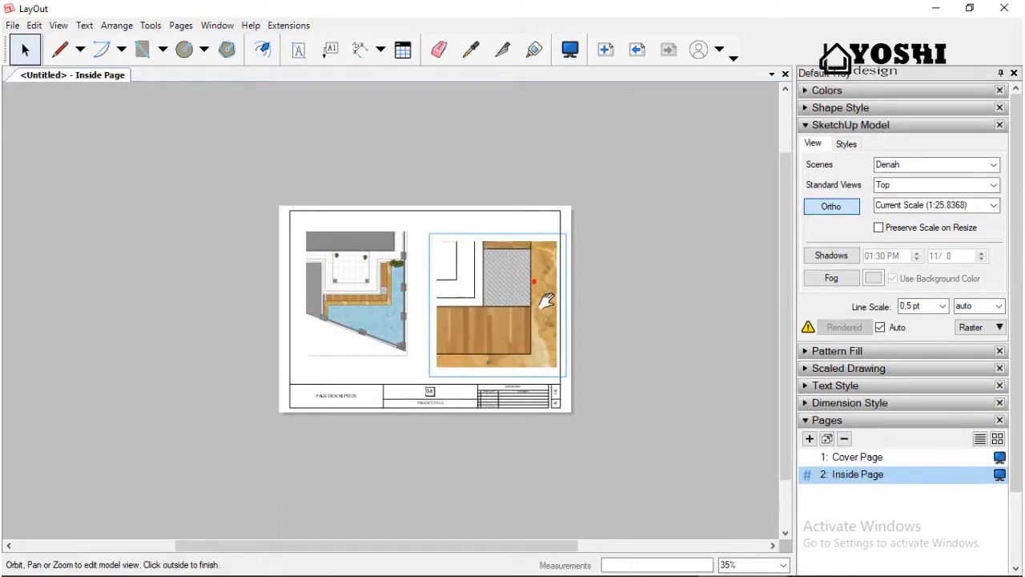
scroll(541, 300, "down", 4)
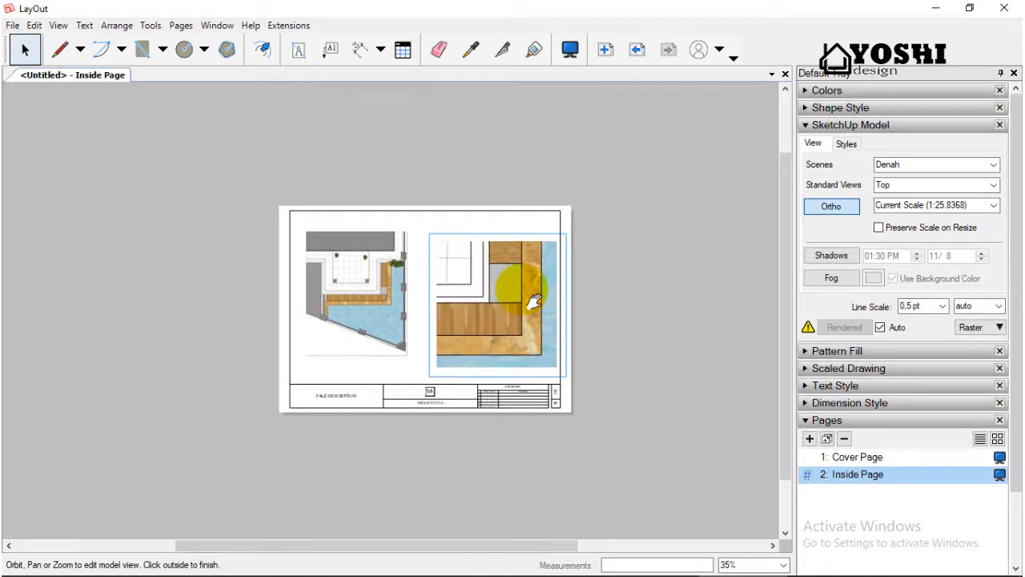
left_click(602, 327)
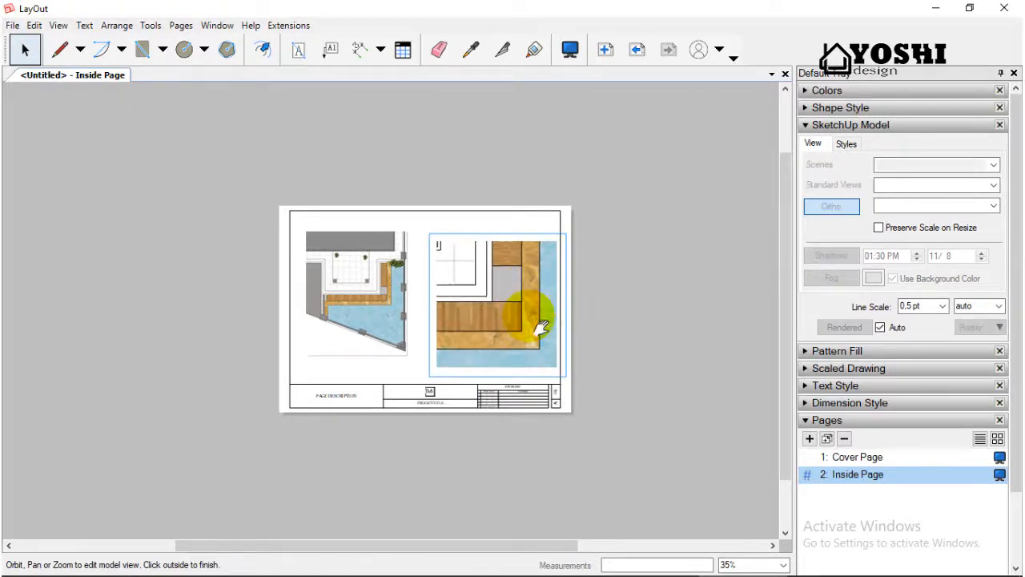
Set the deck corner detail viewport's scale to Skala 1:30.
left_click(540, 328)
left_click(994, 205)
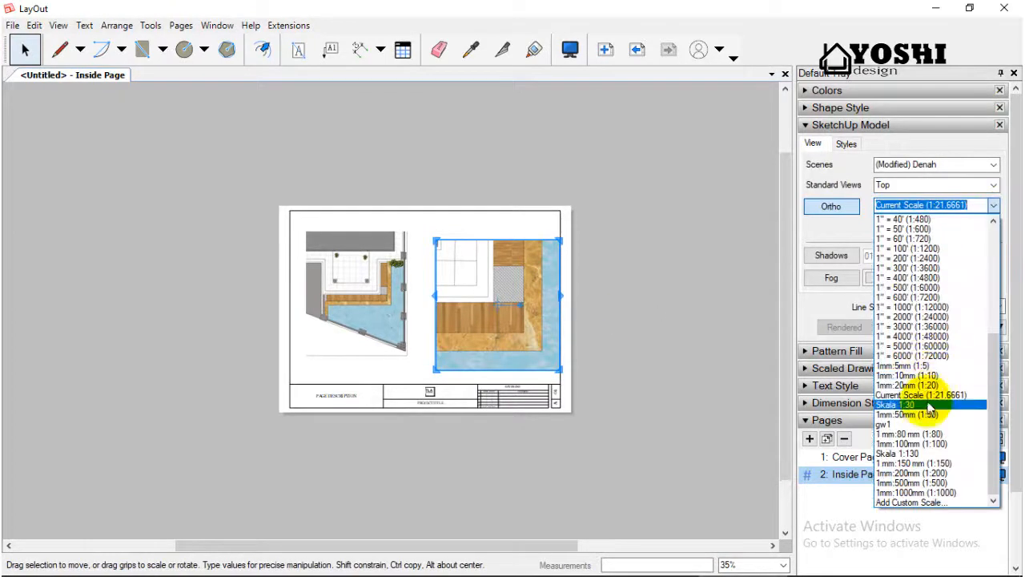
left_click(540, 351)
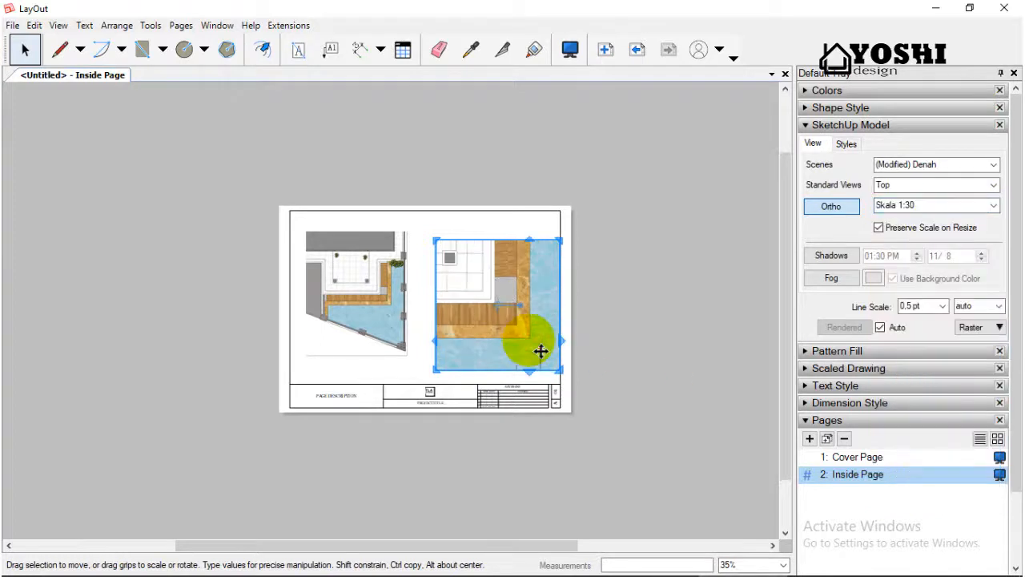
Crop the detail viewport on all four sides so it fits closely around the deck corner and pool edge.
scroll(487, 307, "up", 5)
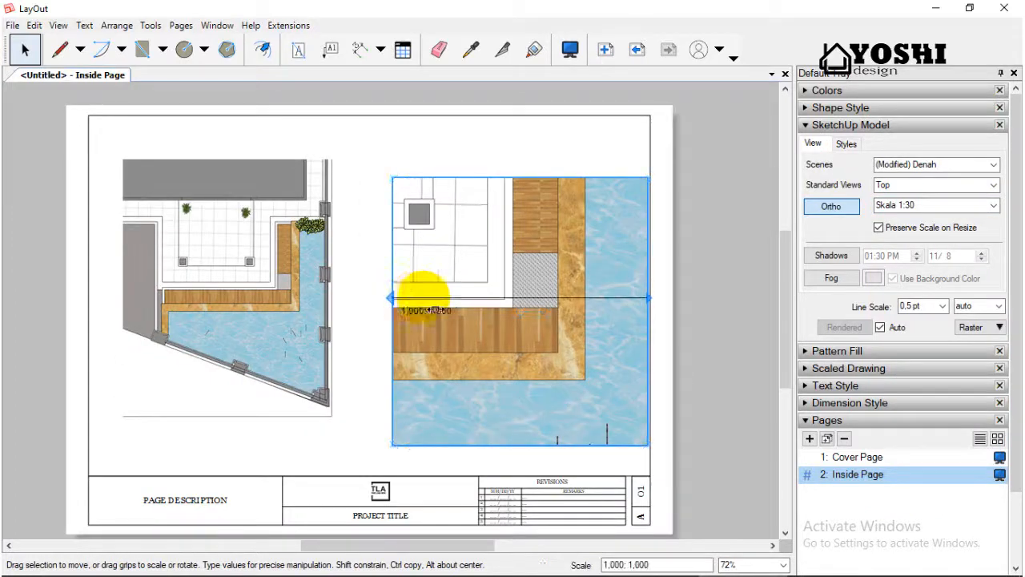
left_click_drag(423, 292, 472, 298)
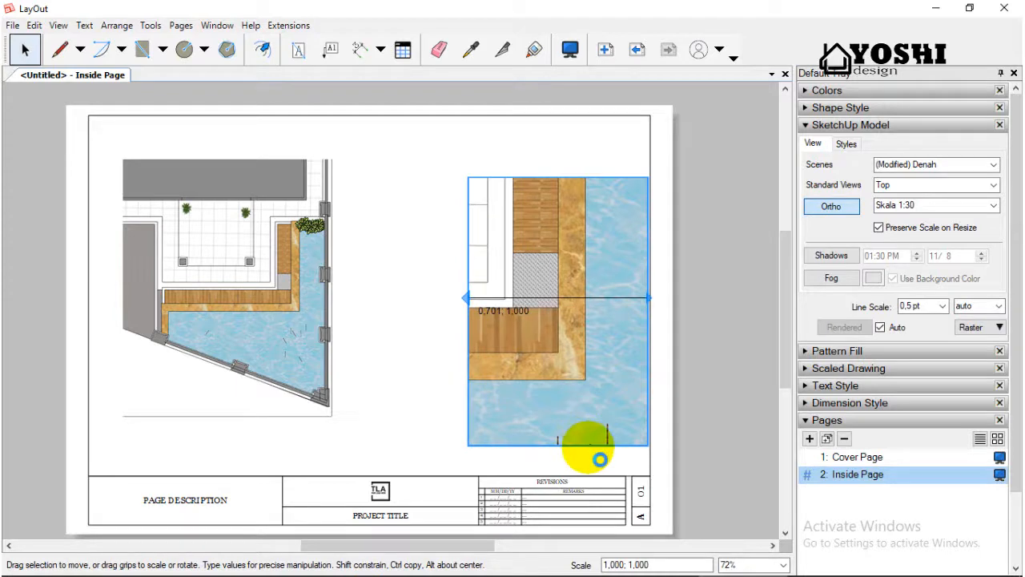
left_click_drag(600, 457, 595, 413)
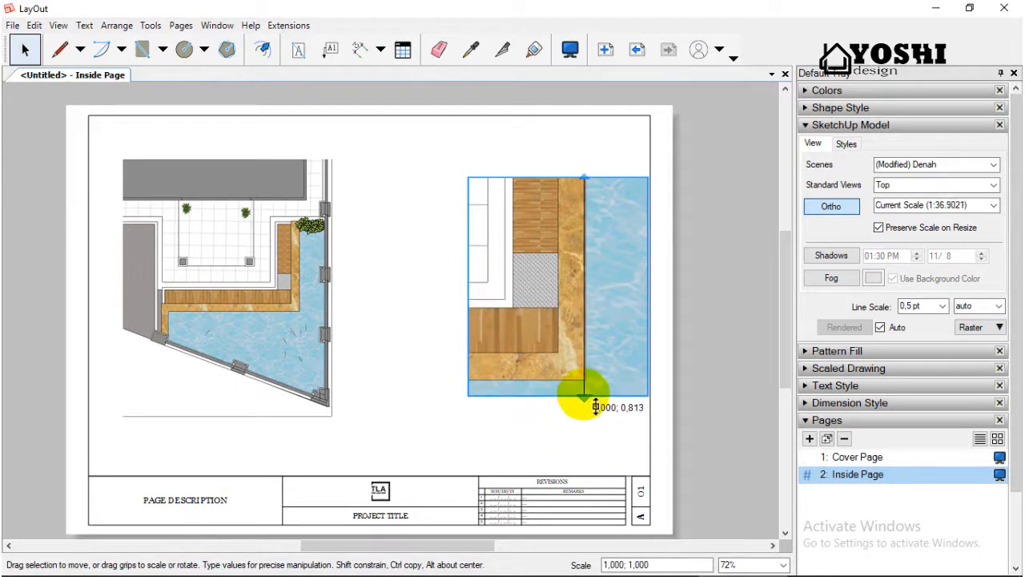
left_click_drag(651, 296, 612, 301)
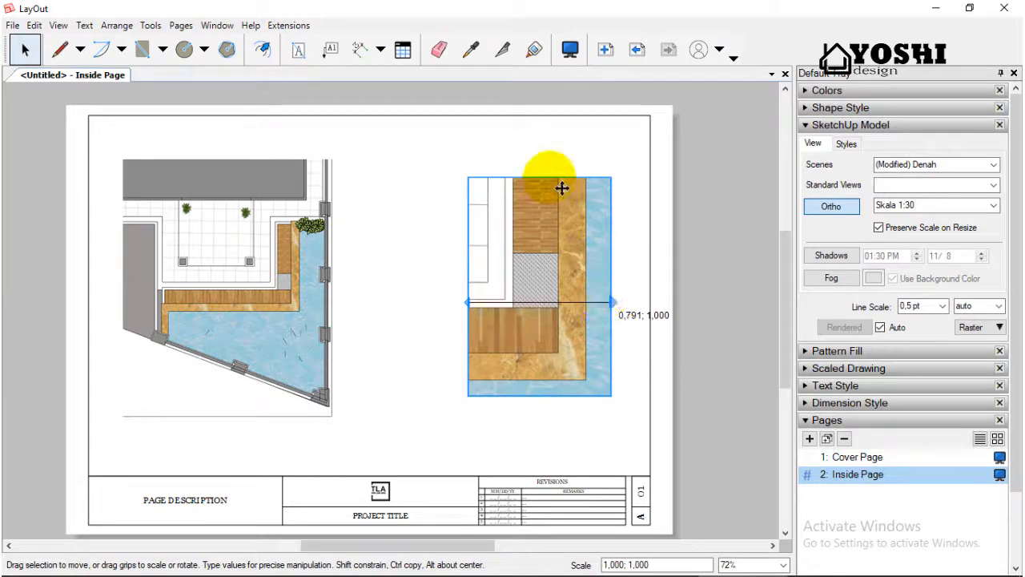
left_click_drag(551, 177, 552, 213)
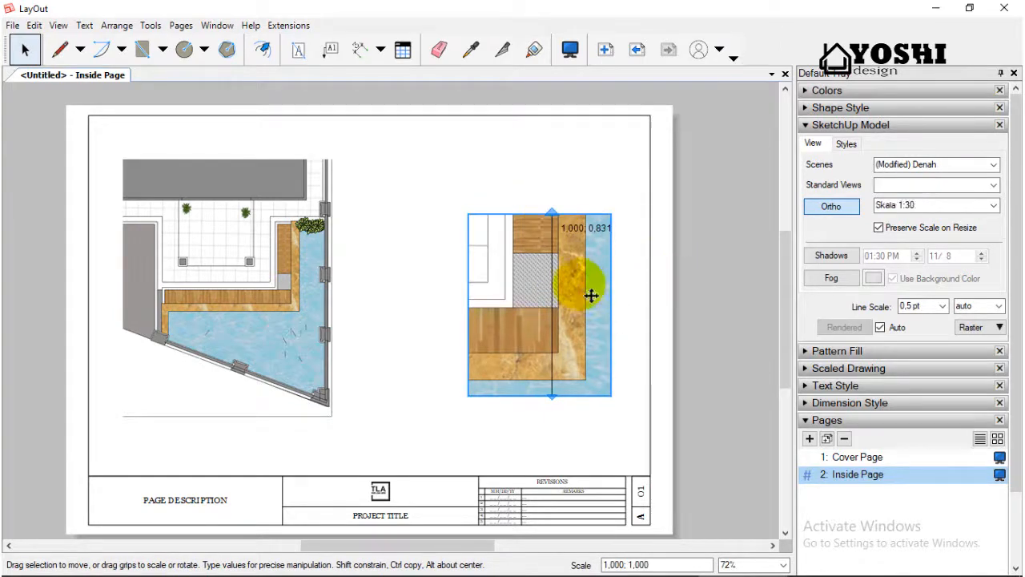
Move the cropped detail viewport slightly up the page and deselect it.
left_click_drag(583, 296, 586, 261)
left_click(724, 321)
scroll(379, 334, "up", 2)
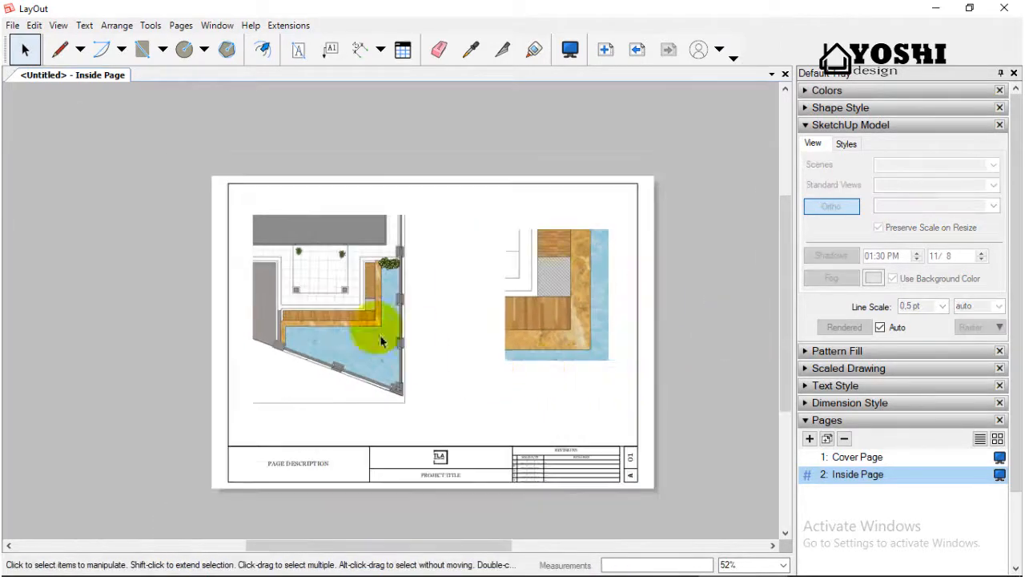
Rename the Inside Page to "Denah kolam".
left_click(849, 125)
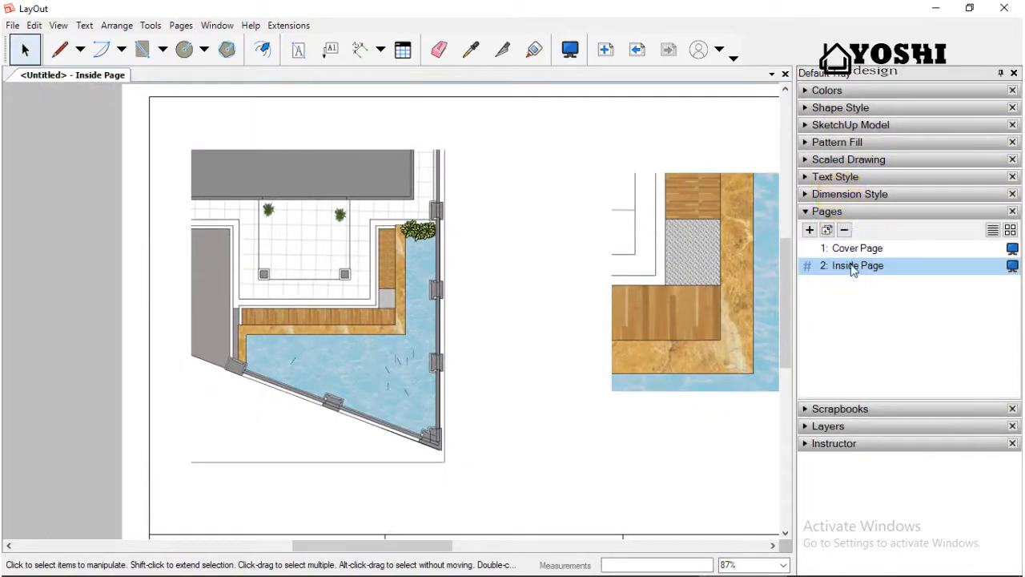
double_click(881, 274)
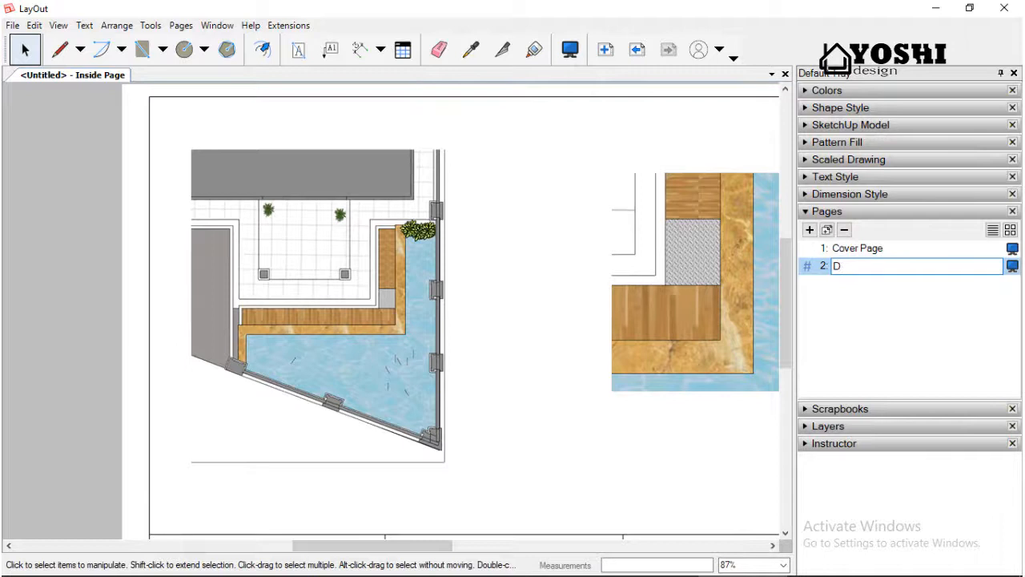
key("Return")
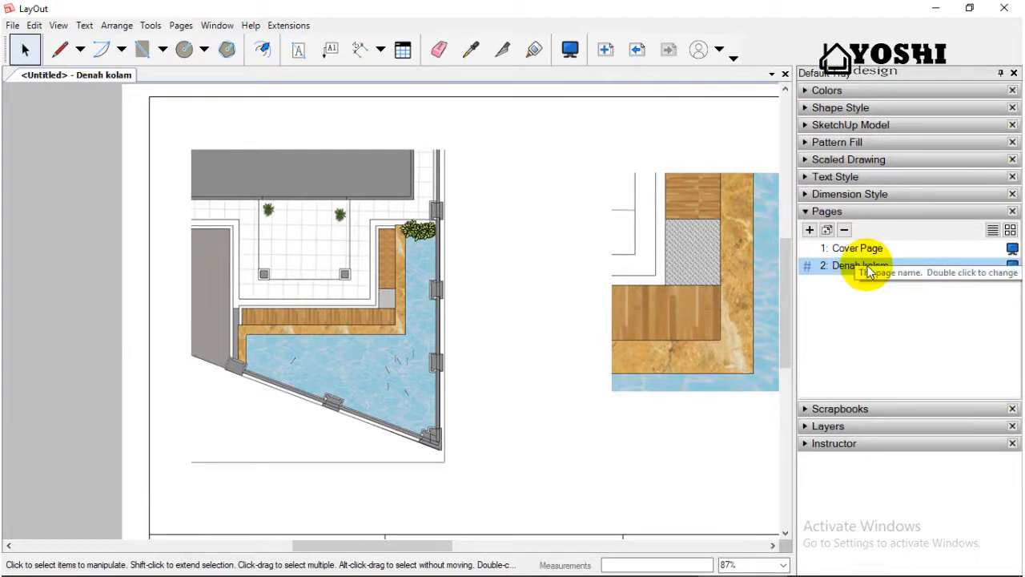
left_click(366, 300)
scroll(375, 310, "down", 1)
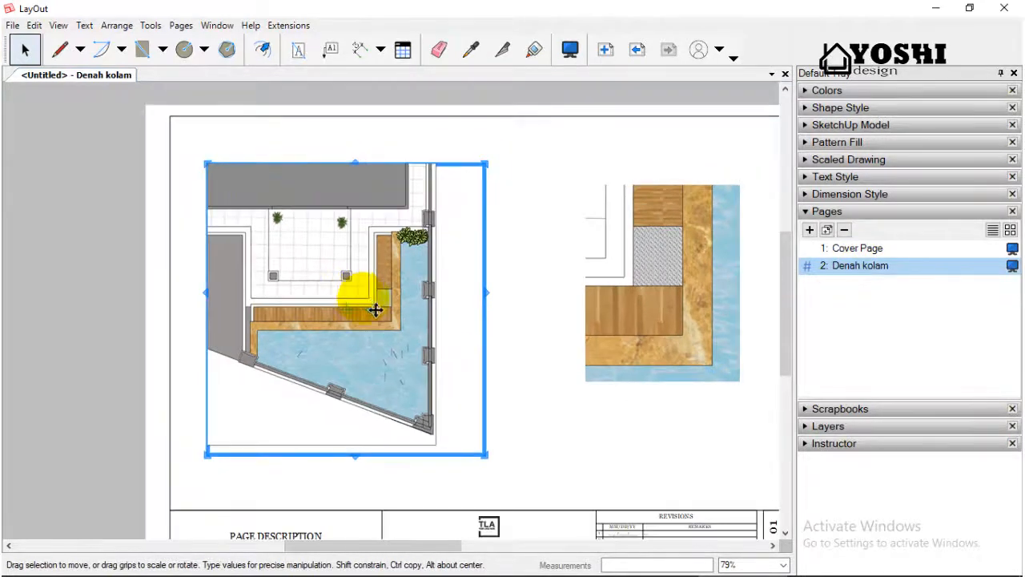
left_click(827, 212)
left_click(830, 177)
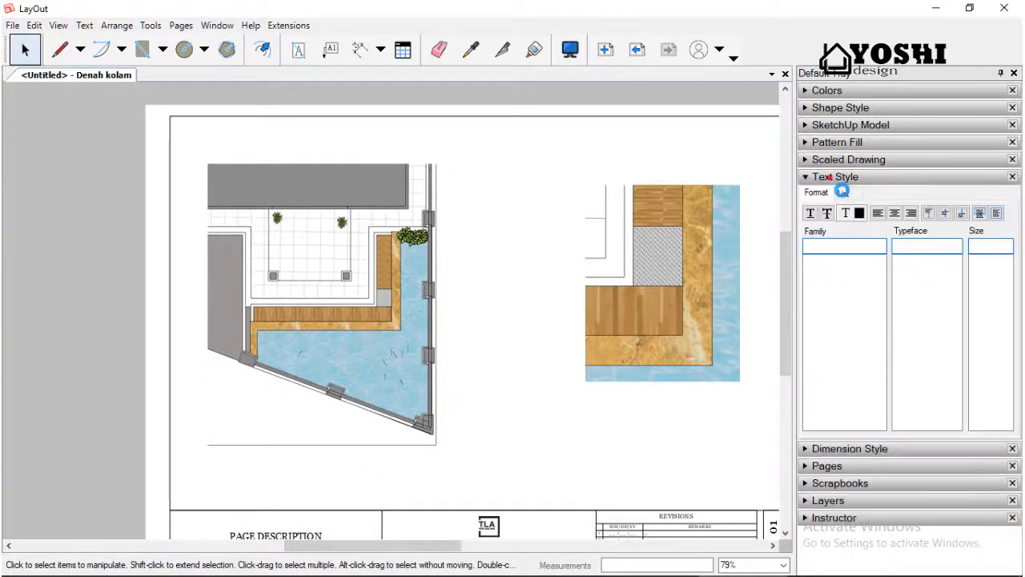
left_click(833, 177)
Add a new layer above Default and name it "Ukuran".
left_click(828, 246)
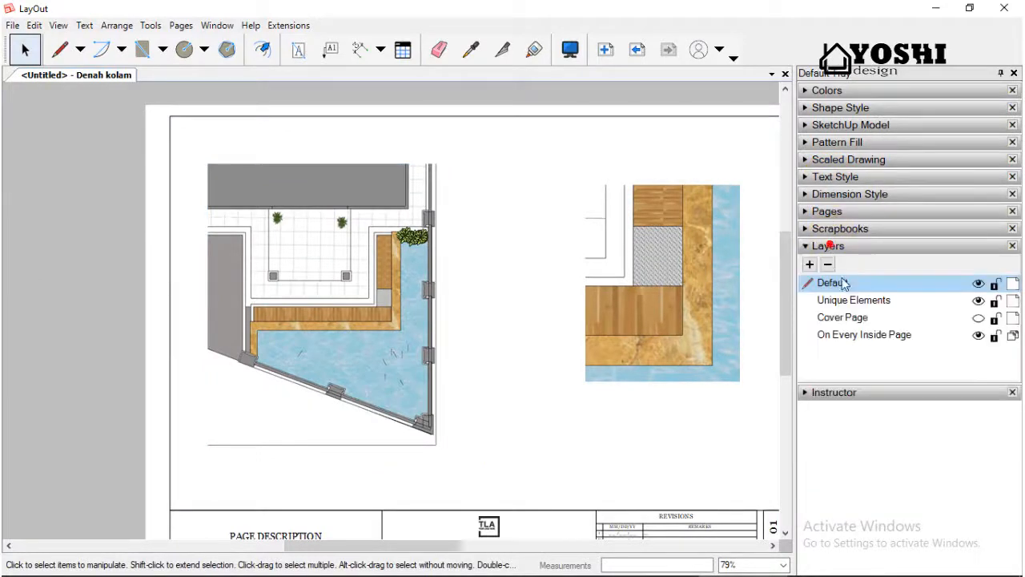
right_click(841, 283)
left_click(810, 264)
right_click(848, 286)
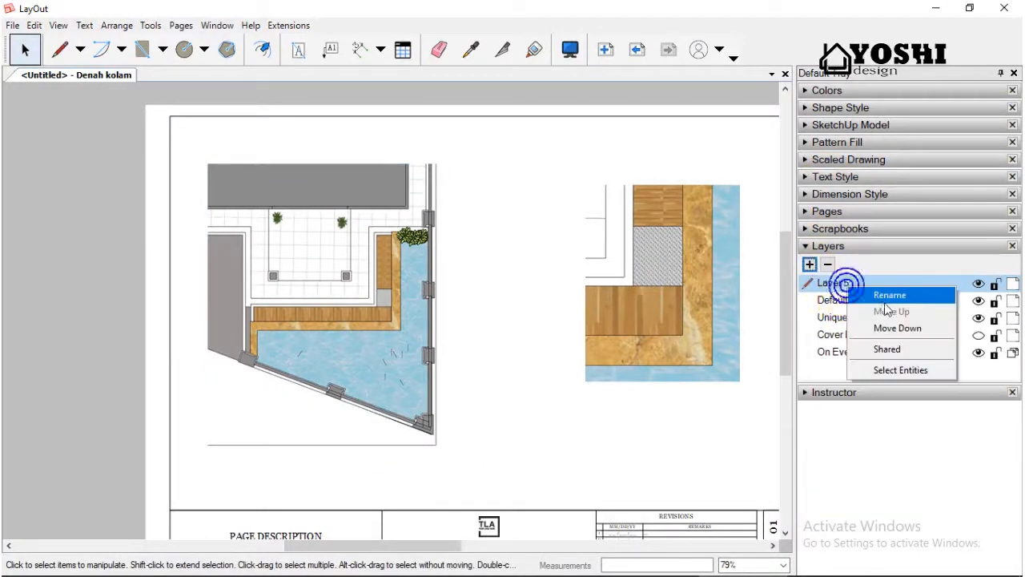
left_click(888, 295)
type("Ukuran")
key("Return")
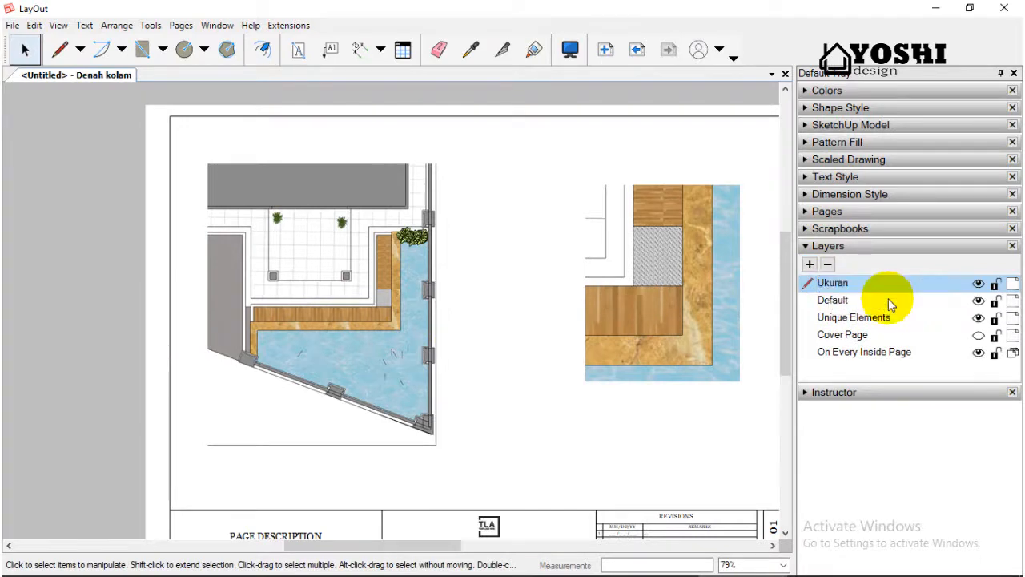
Add another layer named "Keterangan", and make Ukuran the active layer.
left_click(810, 264)
right_click(841, 286)
left_click(873, 290)
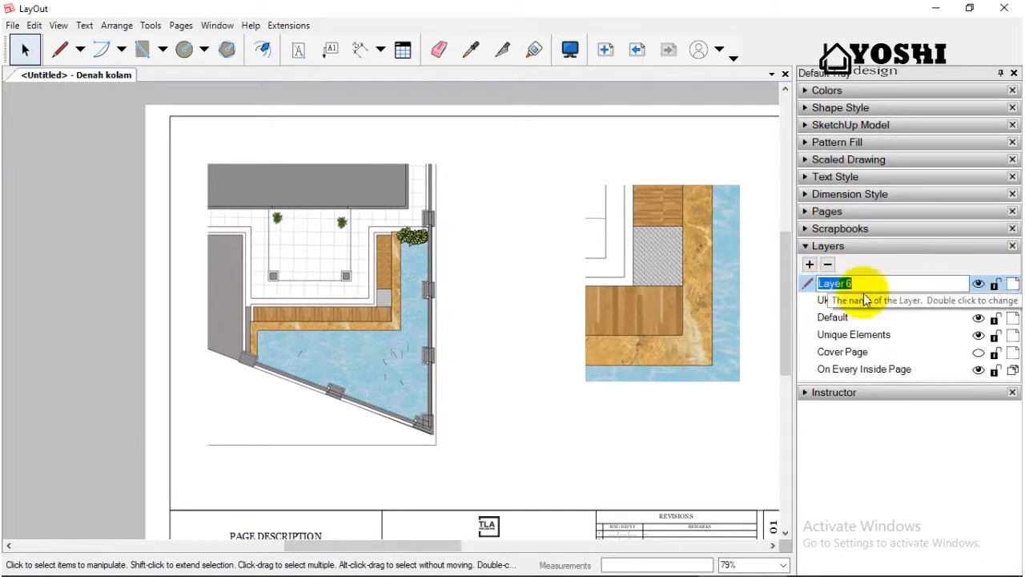
left_click(864, 300)
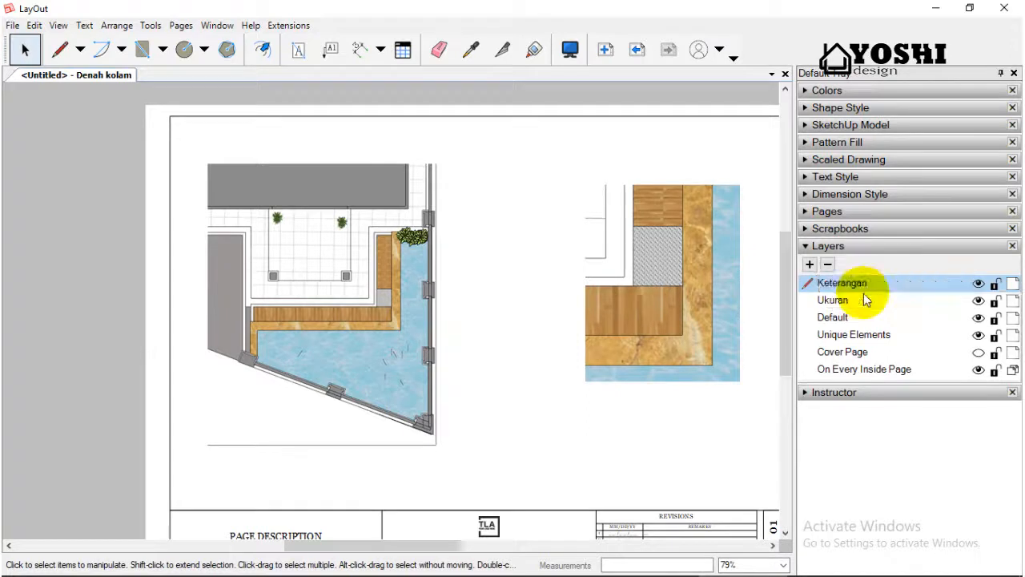
Start a linear dimension and set its style to text centred on the line with lengths in Centimeter.
left_click(360, 51)
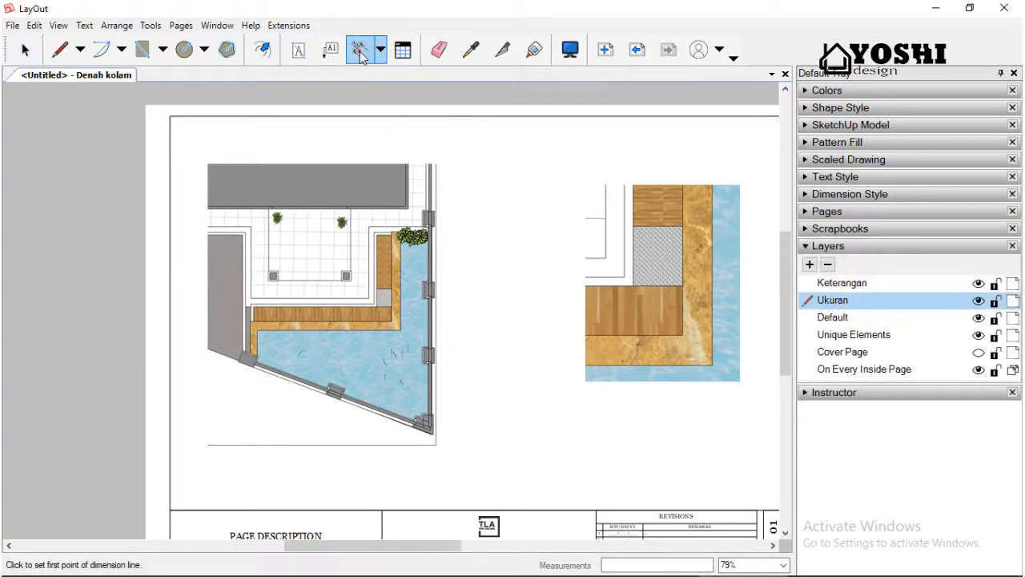
left_click(873, 245)
left_click(849, 125)
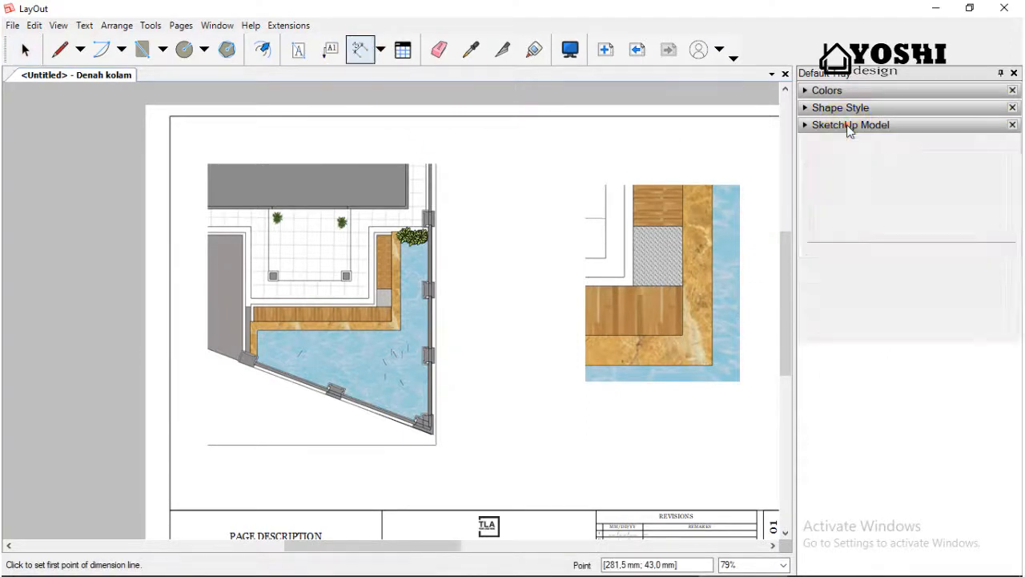
left_click(850, 127)
left_click(854, 197)
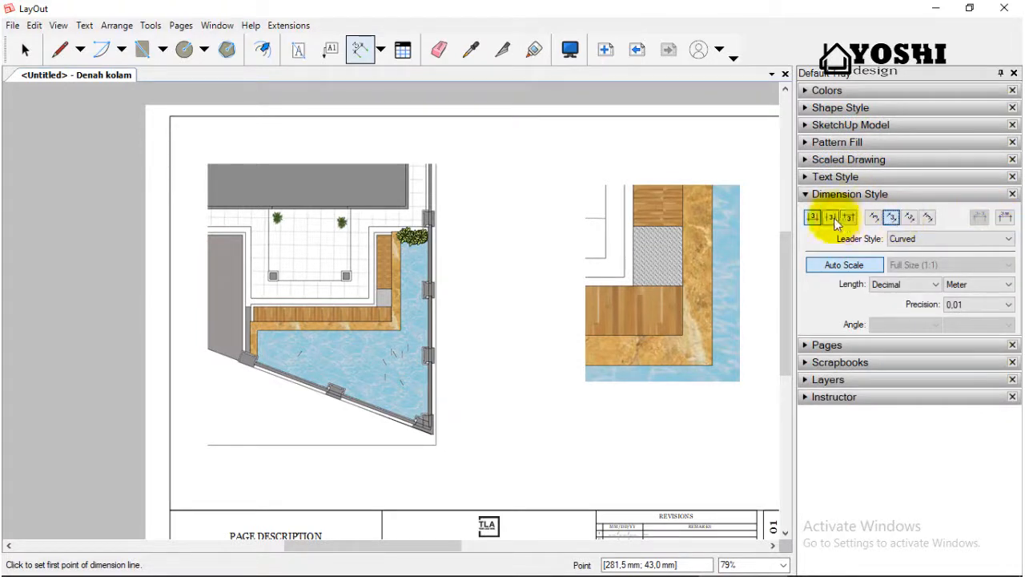
left_click(975, 291)
left_click(964, 328)
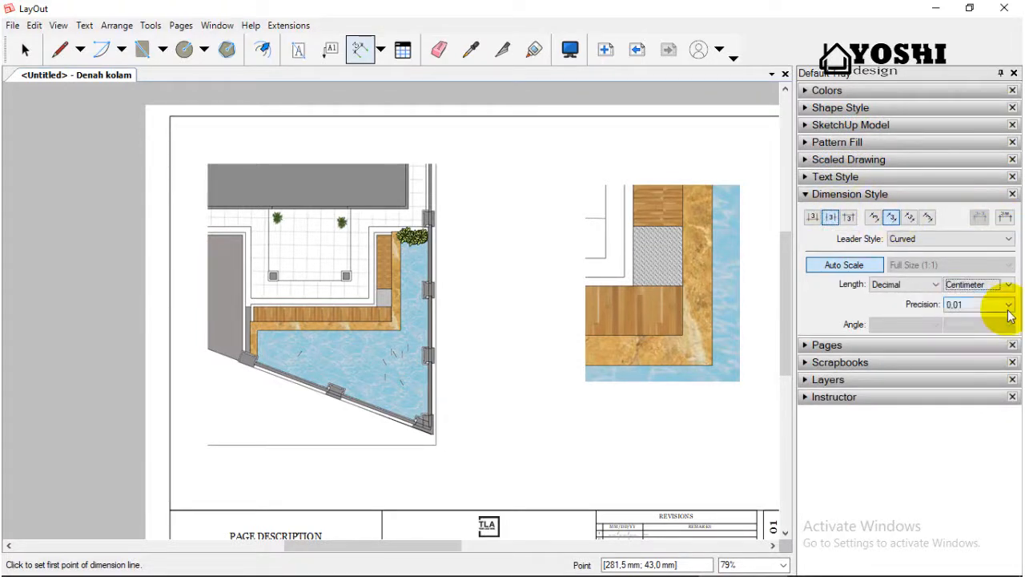
left_click(871, 198)
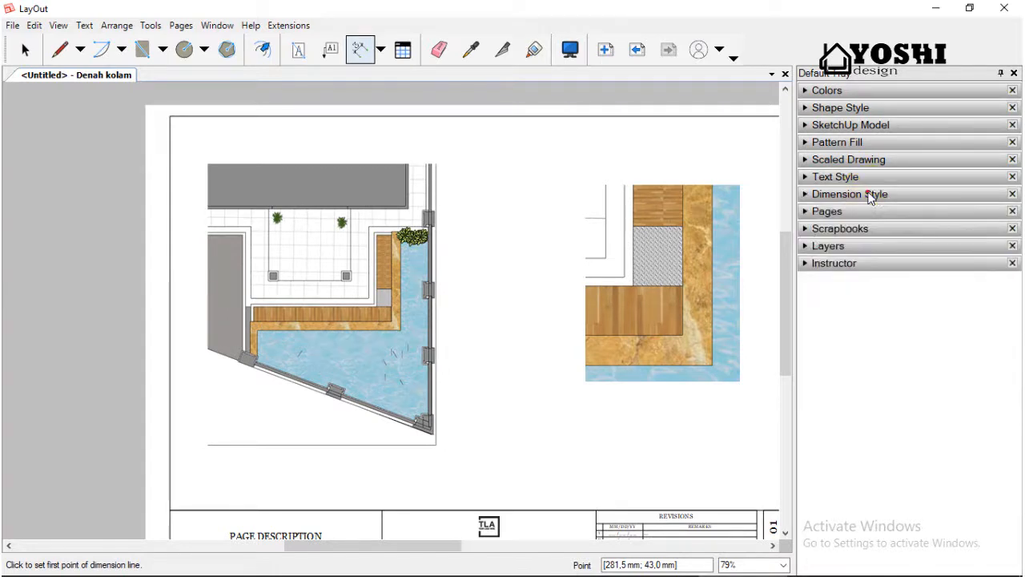
Set the dimension's stroke width to 0,1 pt.
left_click(850, 126)
left_click(847, 125)
left_click(840, 109)
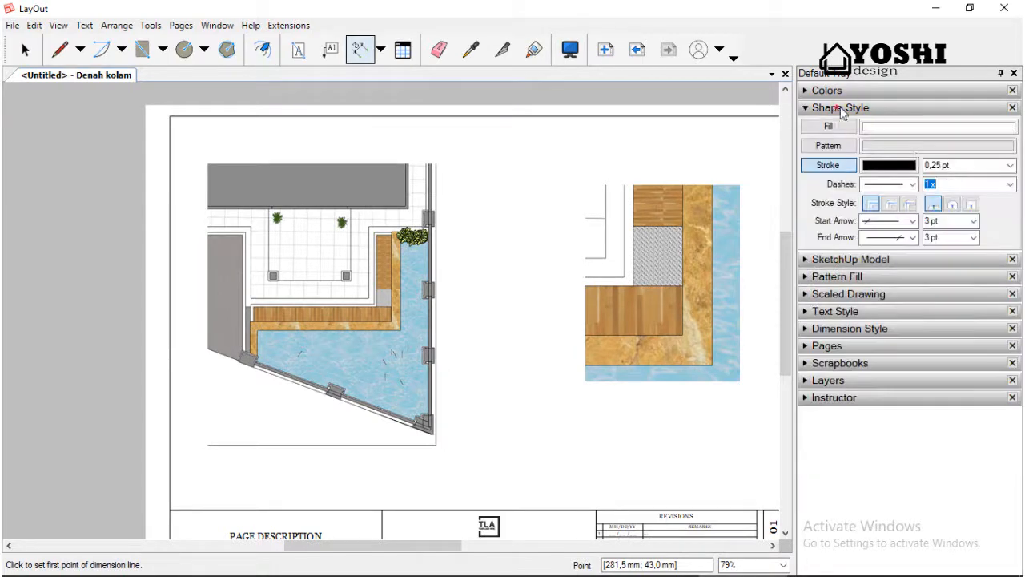
left_click(1010, 165)
left_click(972, 181)
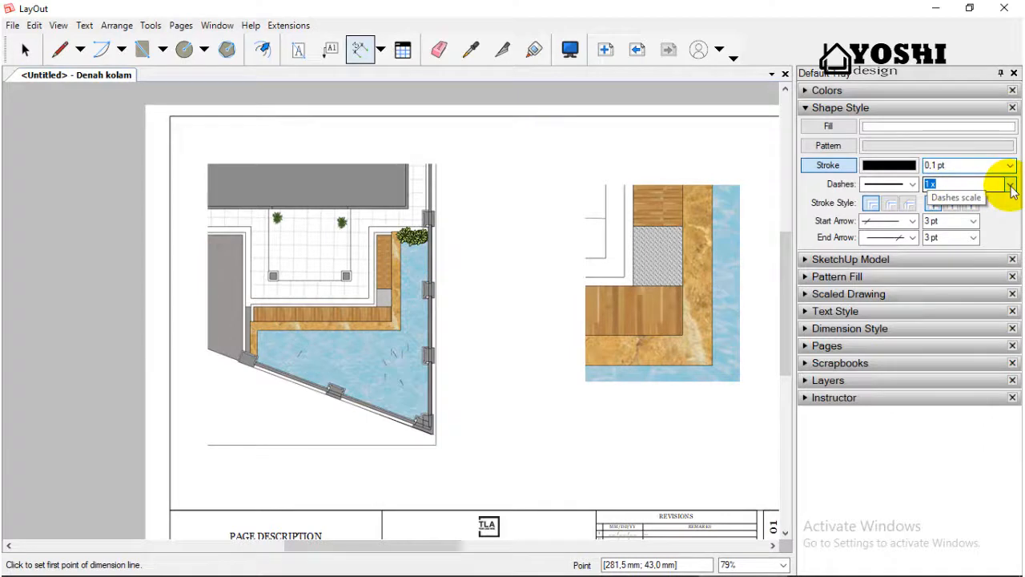
Set the dimension's start arrow and end arrow sizes to 1 pt.
left_click(973, 221)
left_click(944, 265)
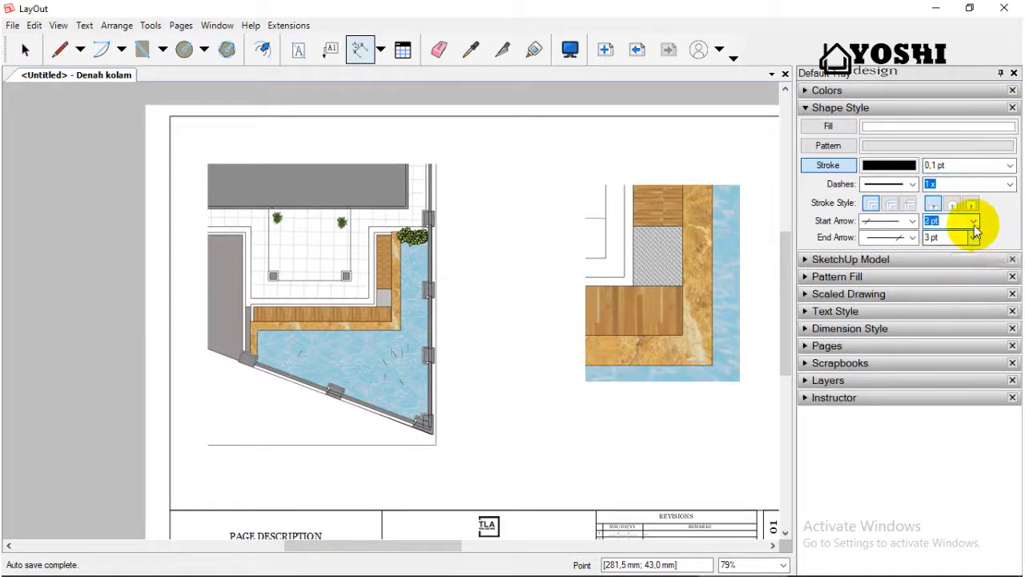
left_click(971, 221)
left_click(956, 255)
left_click(973, 238)
left_click(958, 256)
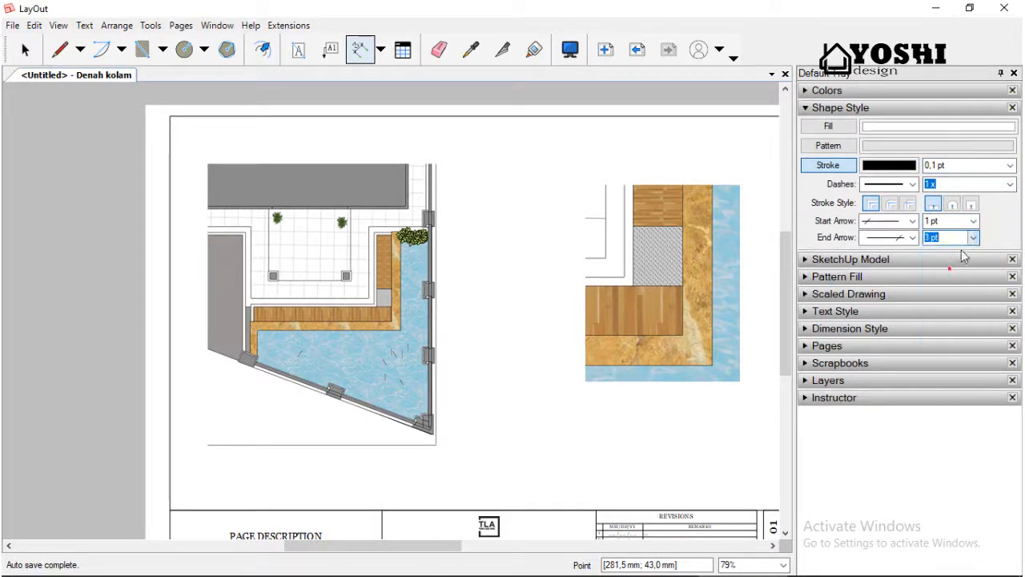
Set the dimension's dash scale to 0,75 x.
left_click(1010, 186)
left_click(966, 215)
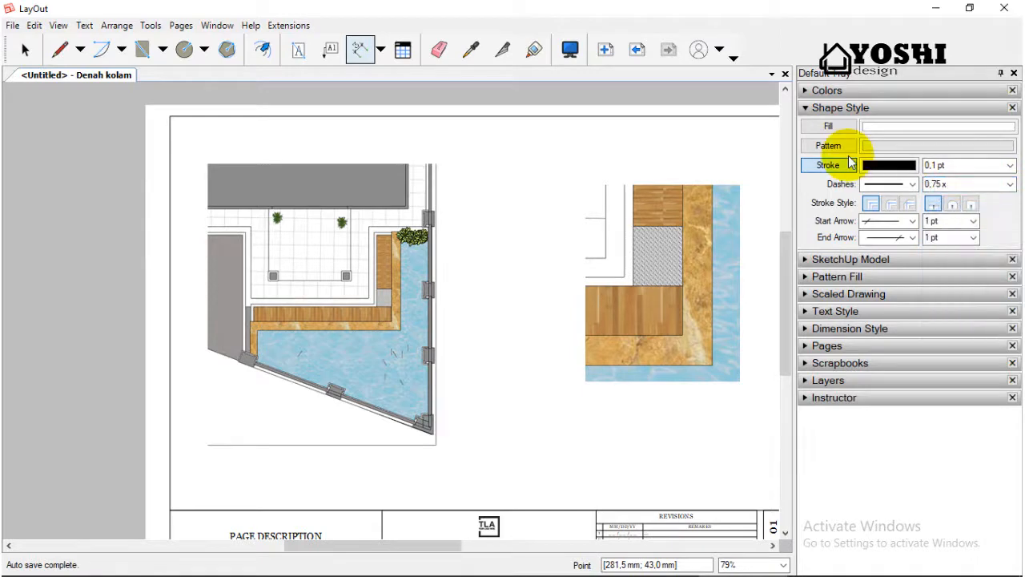
left_click(841, 107)
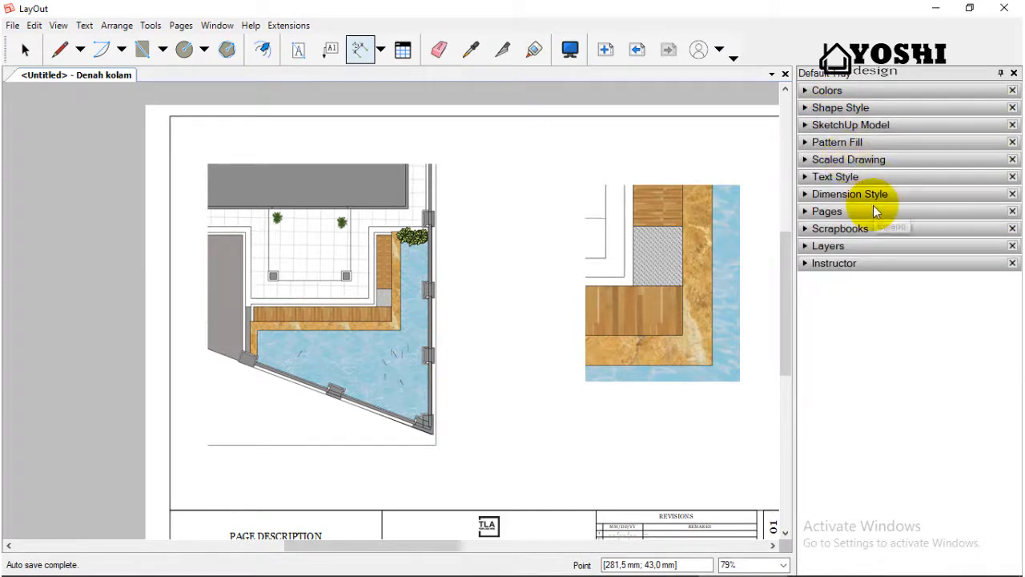
Set the dimension text to Georgia Bold at 5 pt.
left_click(857, 195)
left_click(849, 195)
left_click(847, 177)
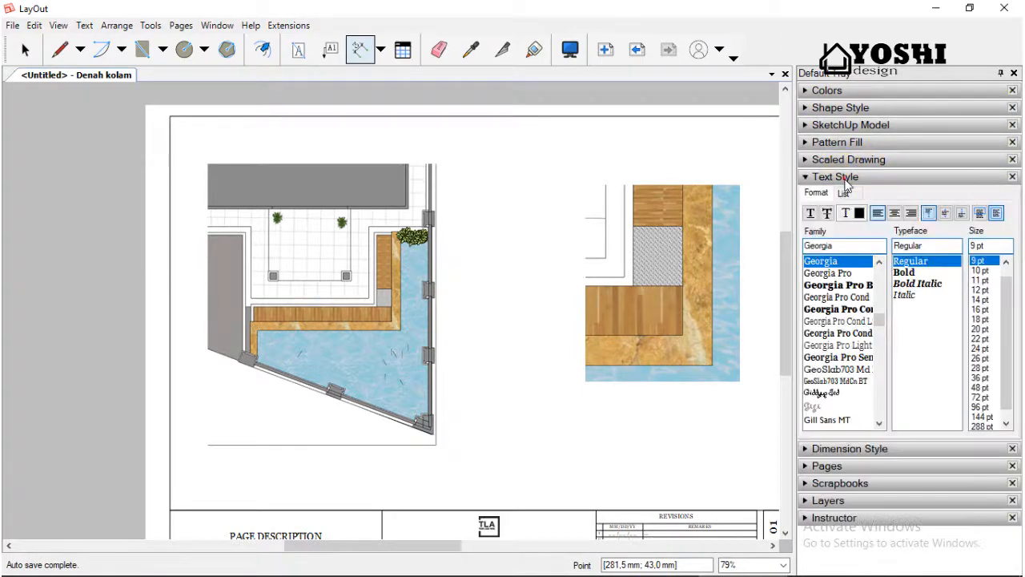
left_click(904, 272)
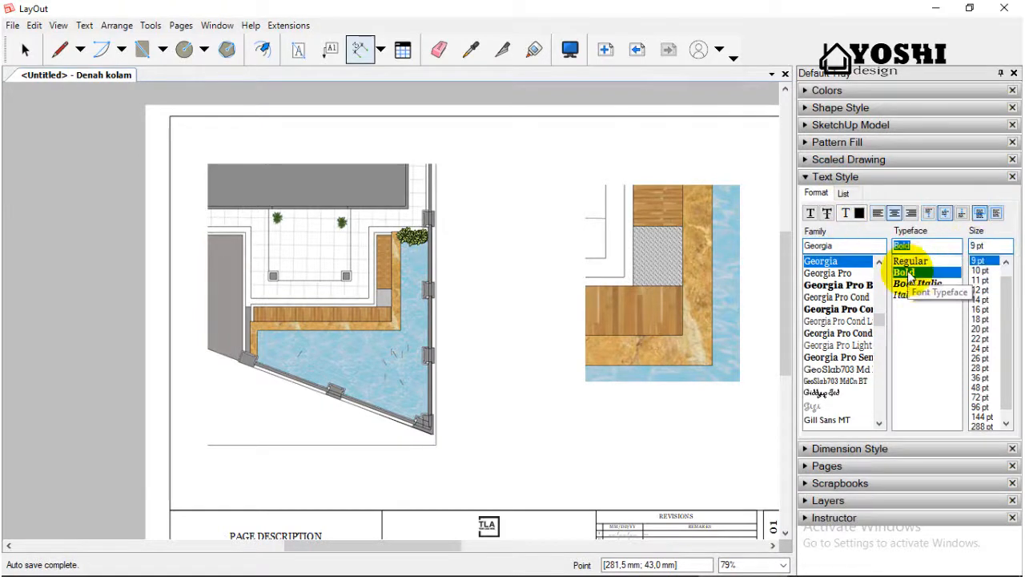
type("5pt")
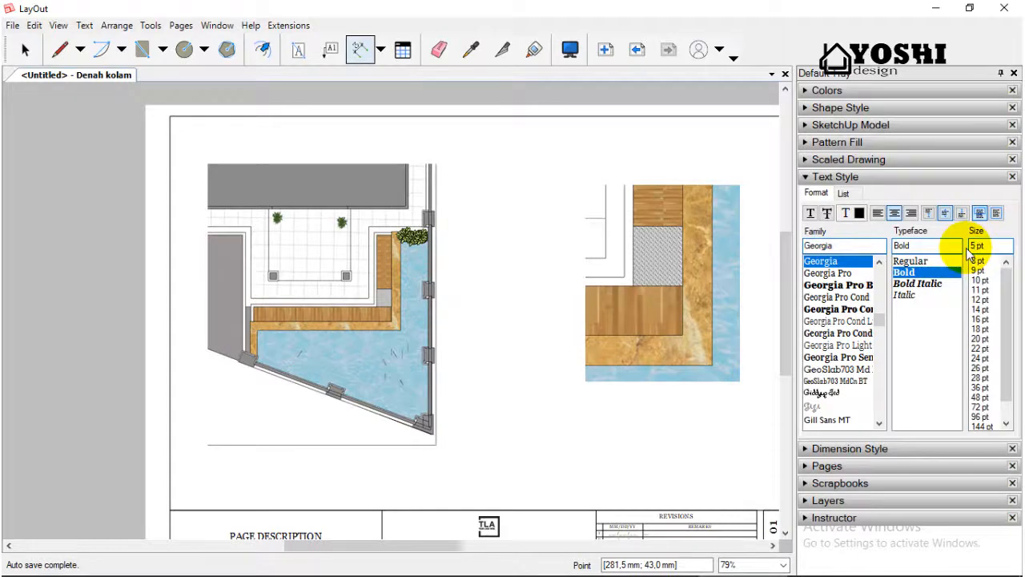
Dimension the pool's sloped boundary wall from its lower corner to the column at the other end, placing the dimension line outside the wall.
scroll(264, 361, "up", 4)
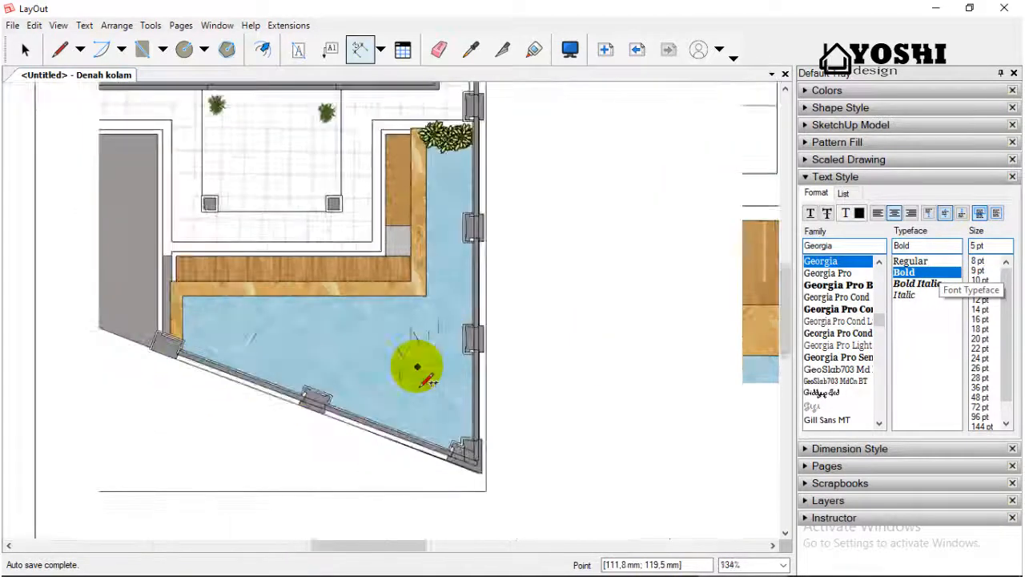
scroll(418, 366, "down", 3)
scroll(226, 359, "up", 3)
scroll(322, 407, "down", 2)
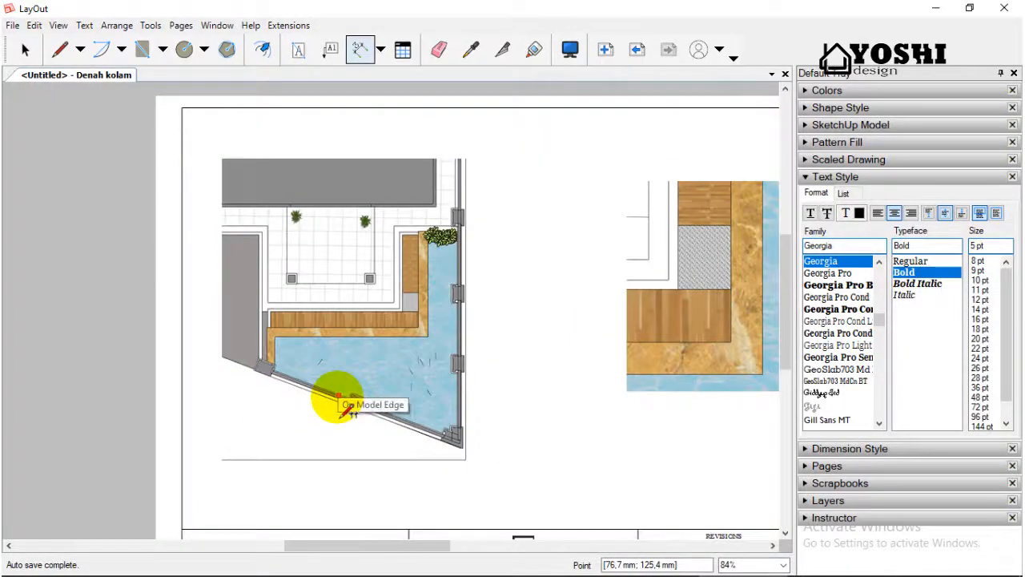
scroll(505, 455, "up", 6)
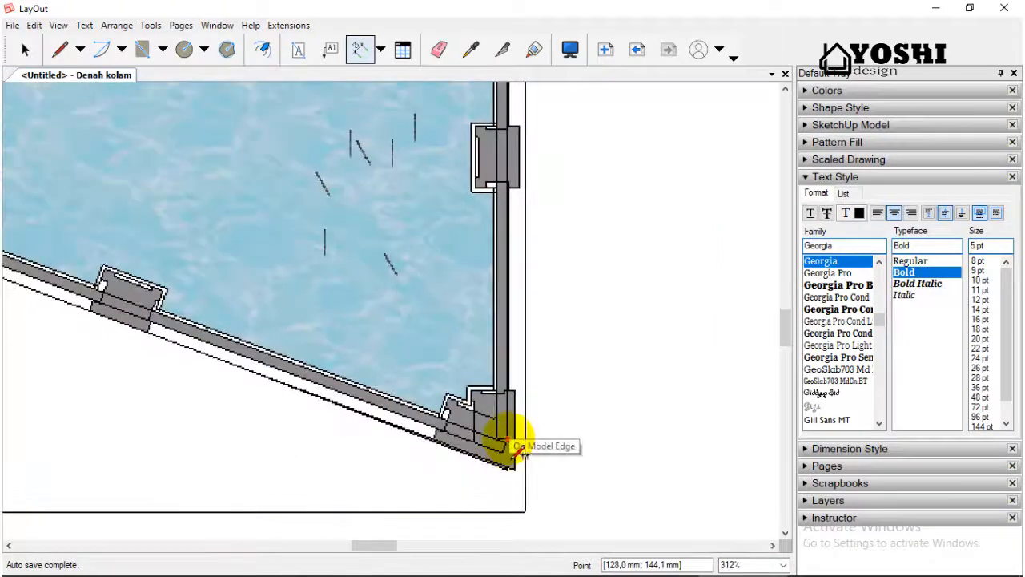
left_click(514, 456)
scroll(572, 424, "down", 4)
scroll(230, 305, "up", 6)
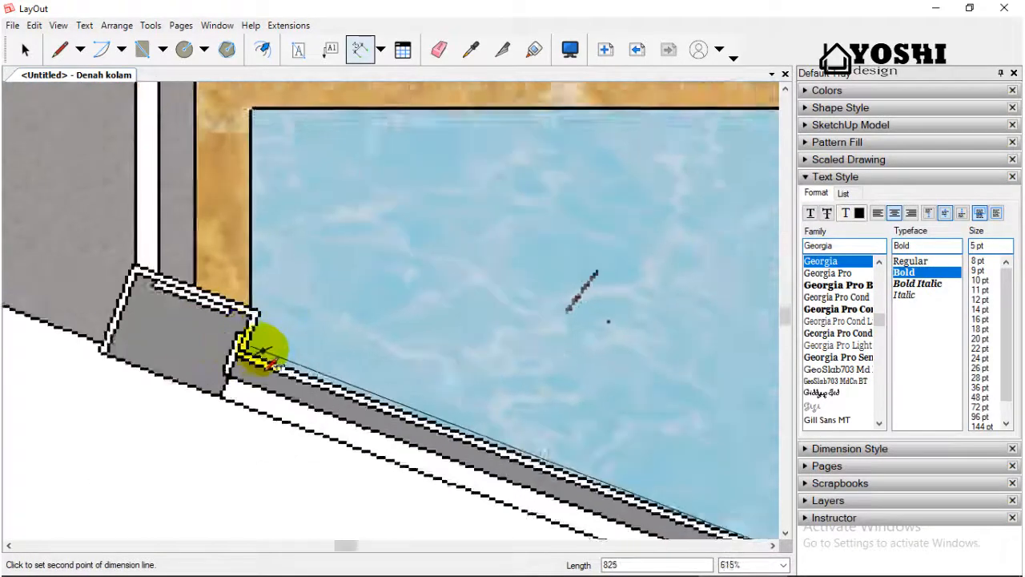
left_click(238, 358)
scroll(238, 353, "down", 5)
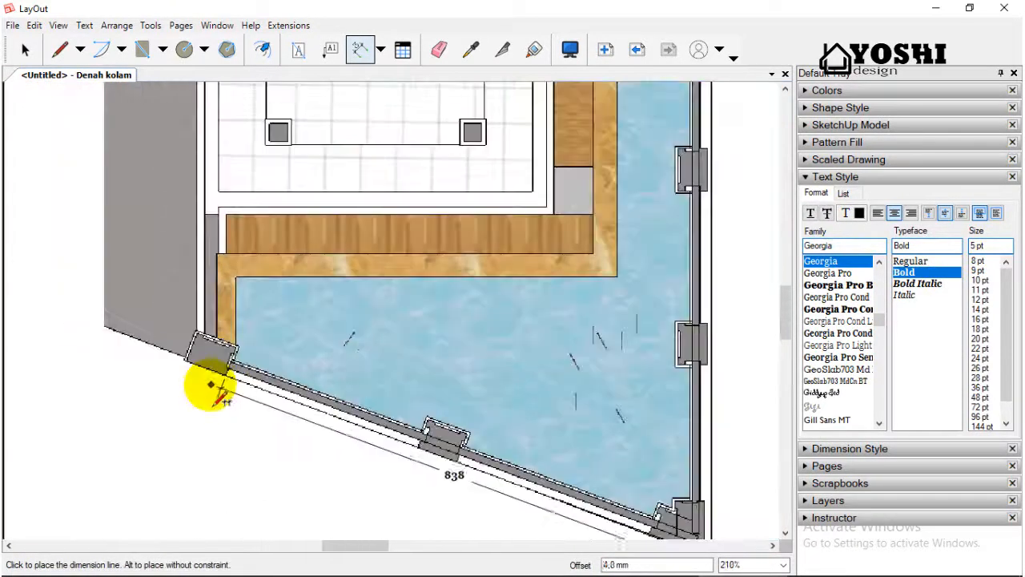
left_click(210, 399)
scroll(240, 400, "down", 1)
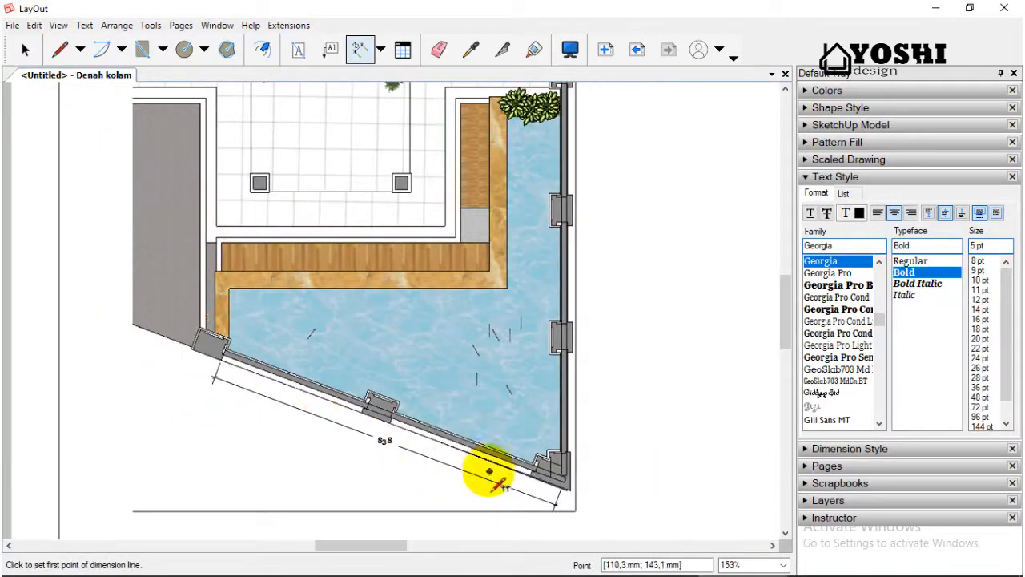
scroll(493, 479, "down", 1)
scroll(299, 173, "up", 1)
Open the sloped wall's dimension for editing and give the extension line at its upper end a dotted line style.
left_click(29, 49)
scroll(209, 256, "down", 1)
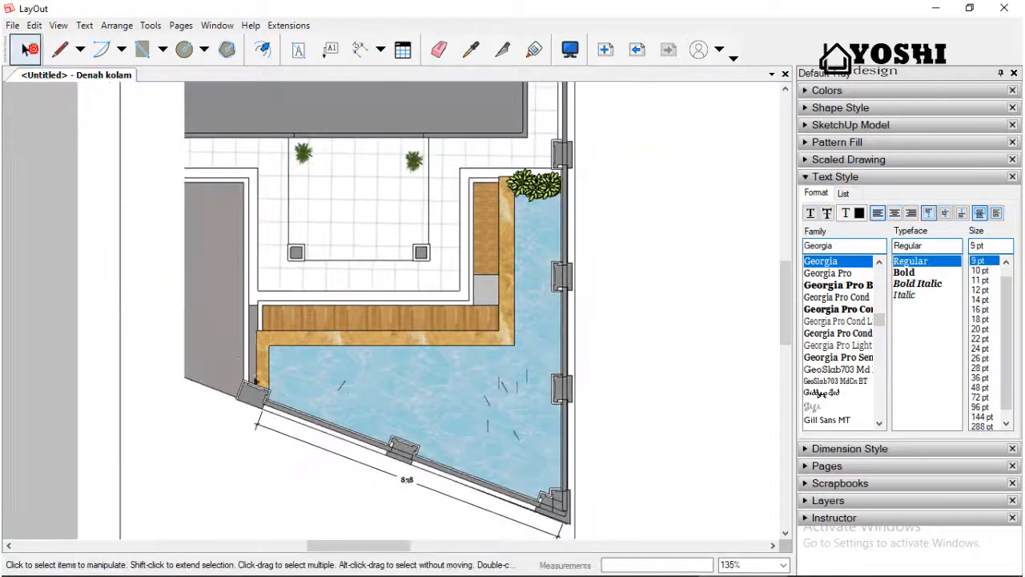
scroll(298, 437, "up", 2)
left_click(305, 450)
double_click(309, 452)
left_click(248, 420)
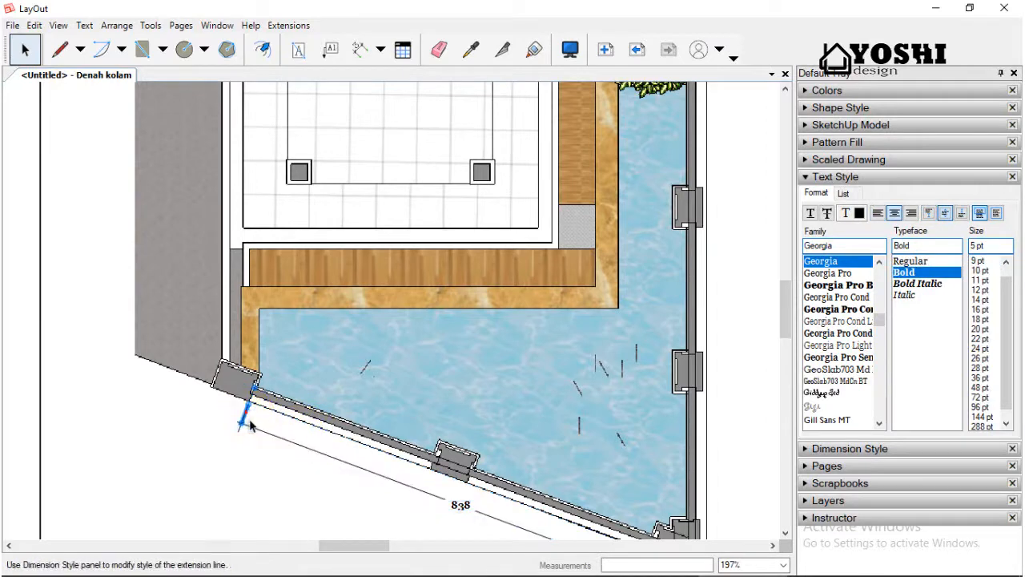
left_click(849, 107)
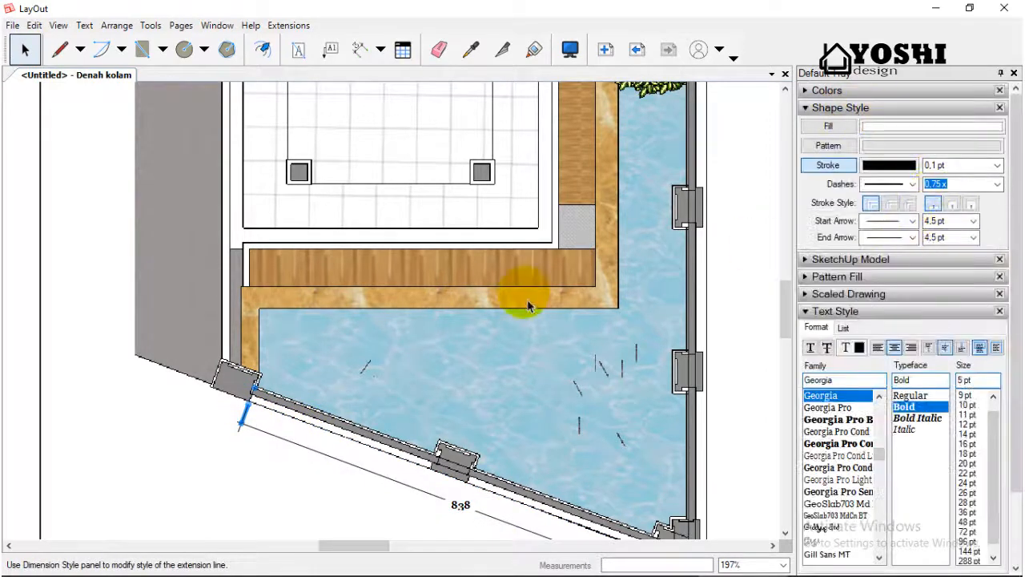
left_click(943, 184)
left_click(912, 184)
left_click(886, 204)
scroll(257, 369, "down", 1)
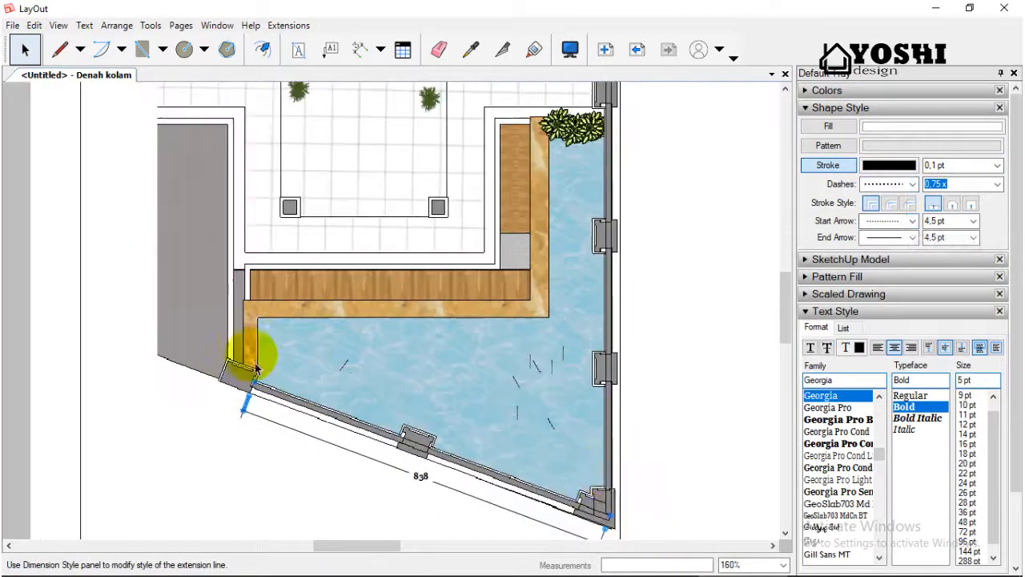
Give the extension line at the lower corner of the sloped wall's dimension the same dotted line style.
scroll(582, 487, "up", 4)
left_click(576, 497)
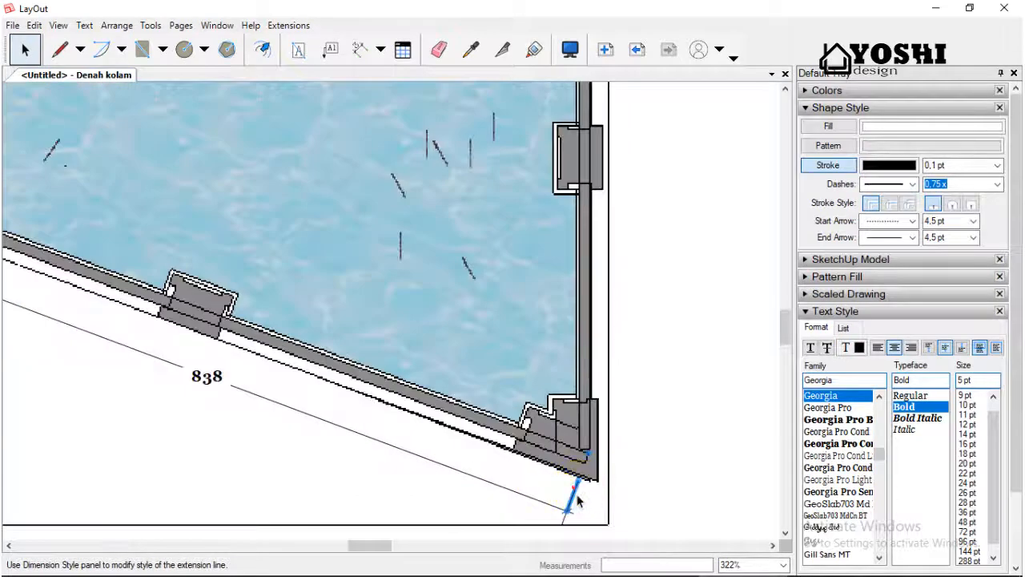
left_click(912, 185)
left_click(885, 205)
scroll(662, 293, "down", 1)
scroll(107, 235, "down", 1)
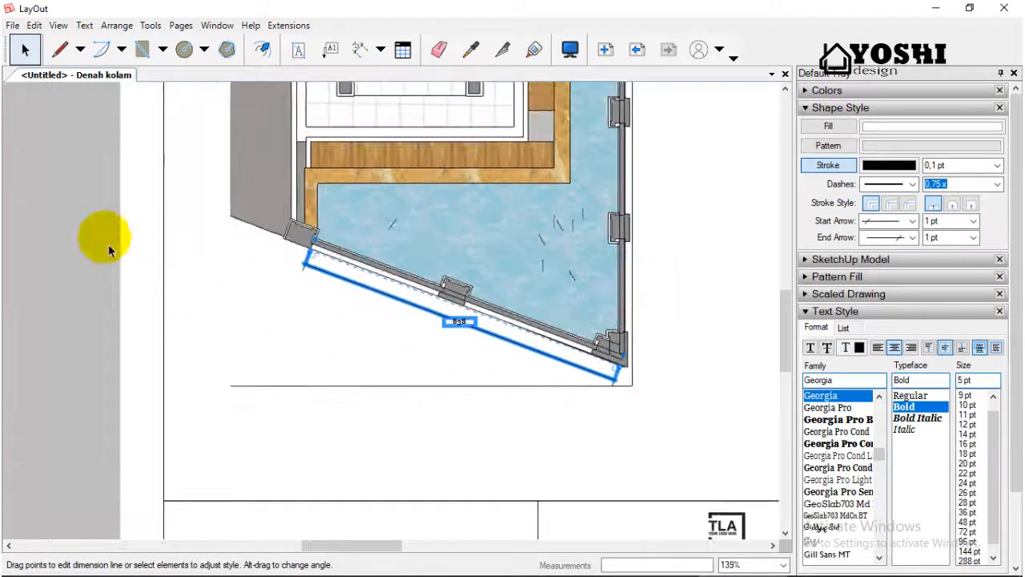
Sample the sloped wall dimension's style and restart the linear dimension tool with it.
scroll(522, 332, "up", 3)
left_click(522, 332)
left_click(470, 49)
scroll(469, 355, "up", 1)
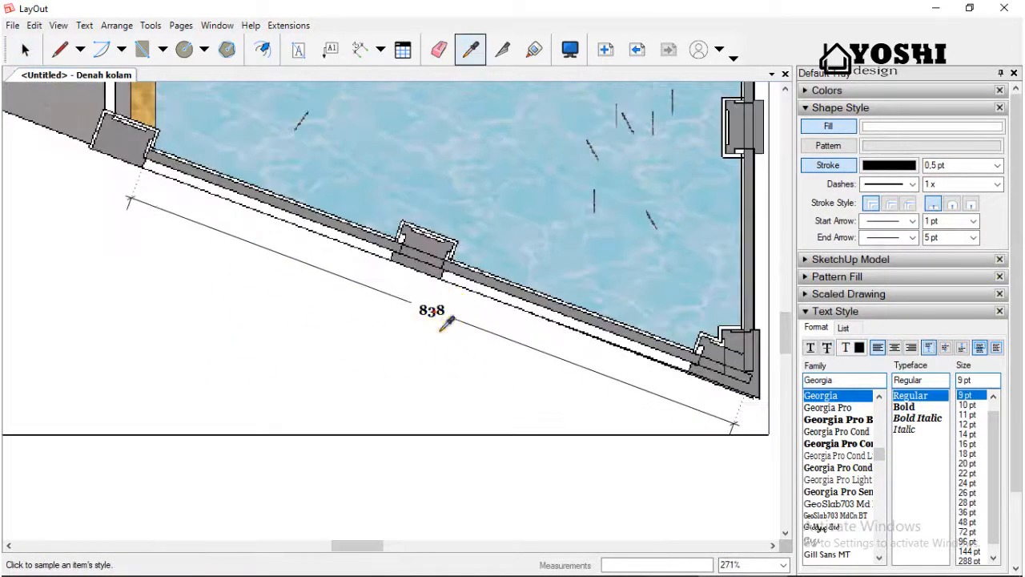
scroll(544, 243, "down", 4)
left_click(360, 49)
left_click(526, 242)
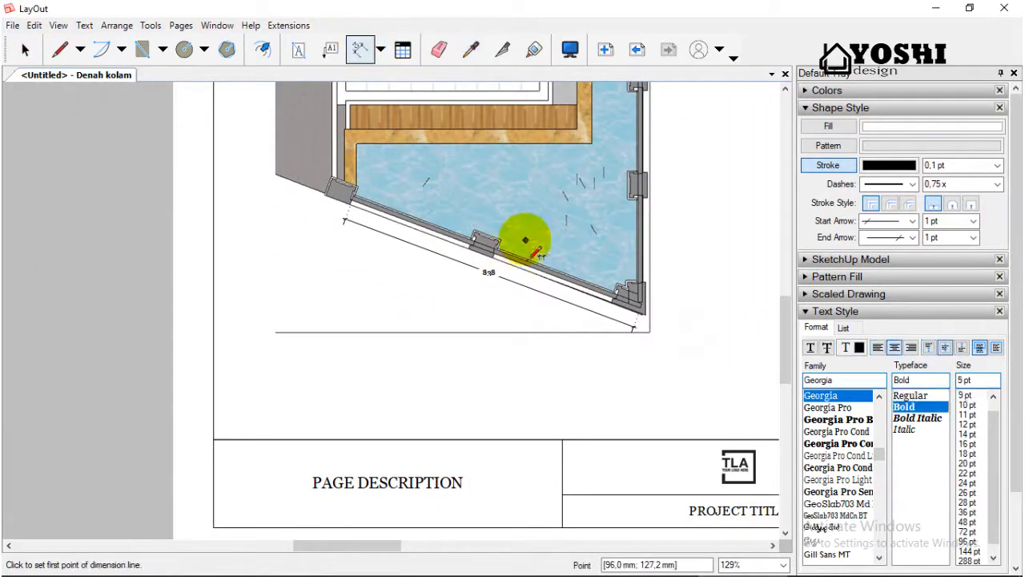
Try to dimension the wall thickness at the grey area's corner and the gap from that wall to the terrace's column.
scroll(534, 241, "down", 2)
scroll(511, 163, "down", 1)
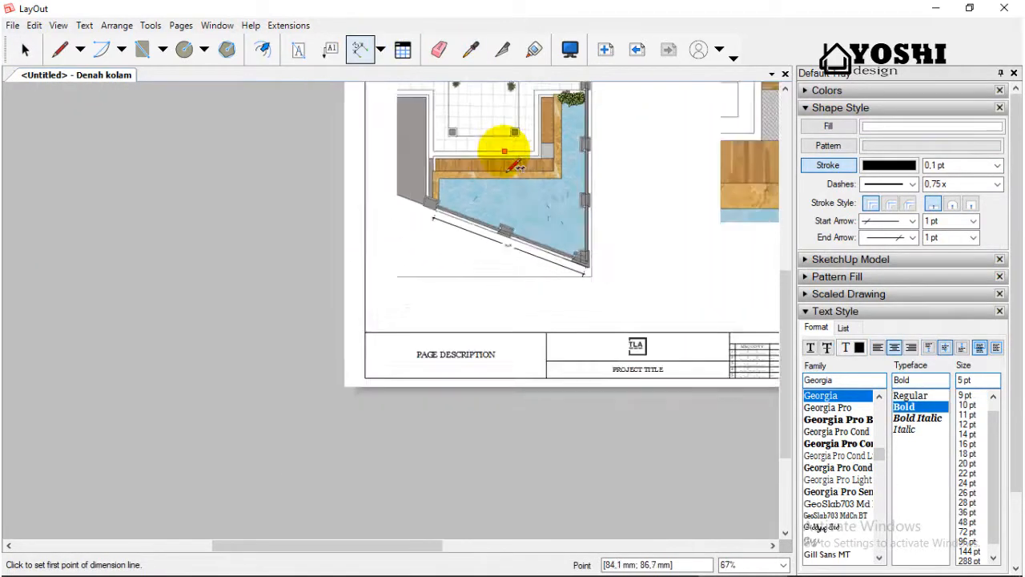
scroll(499, 109, "up", 2)
scroll(394, 165, "up", 1)
scroll(377, 156, "down", 1)
scroll(389, 165, "up", 2)
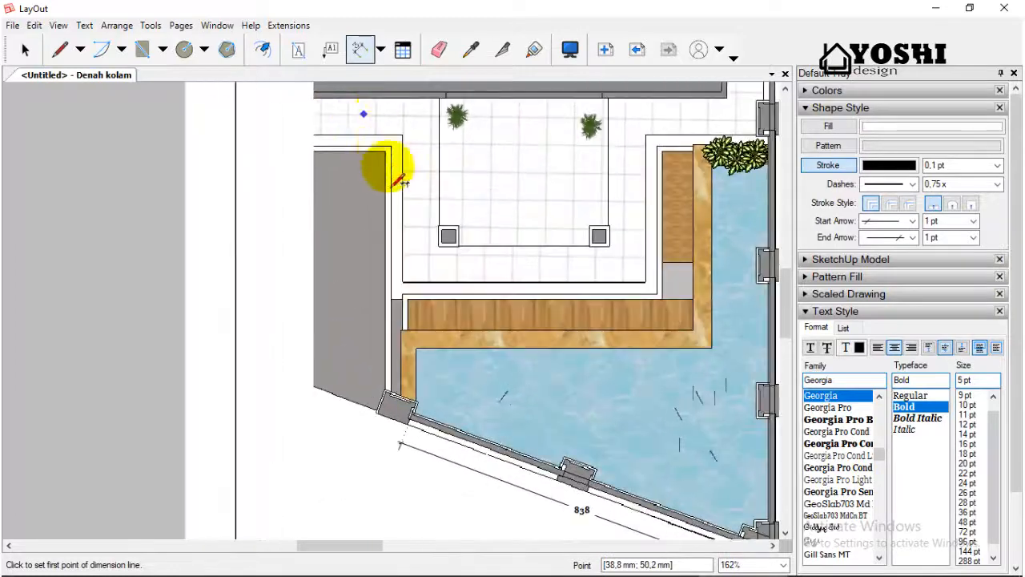
scroll(383, 159, "down", 1)
scroll(393, 170, "up", 2)
left_click(388, 166)
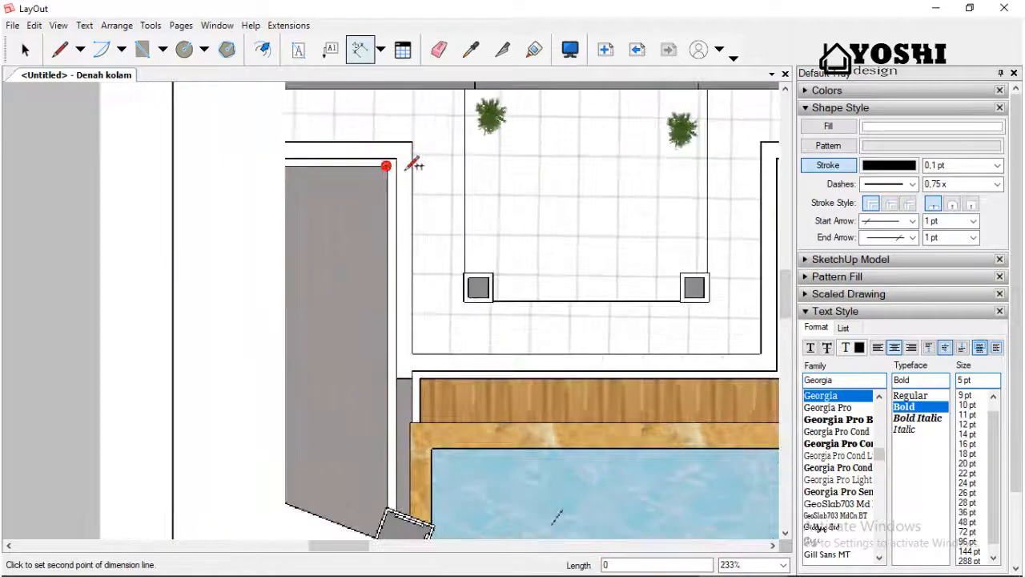
left_click(413, 142)
scroll(409, 138, "down", 2)
scroll(407, 121, "up", 3)
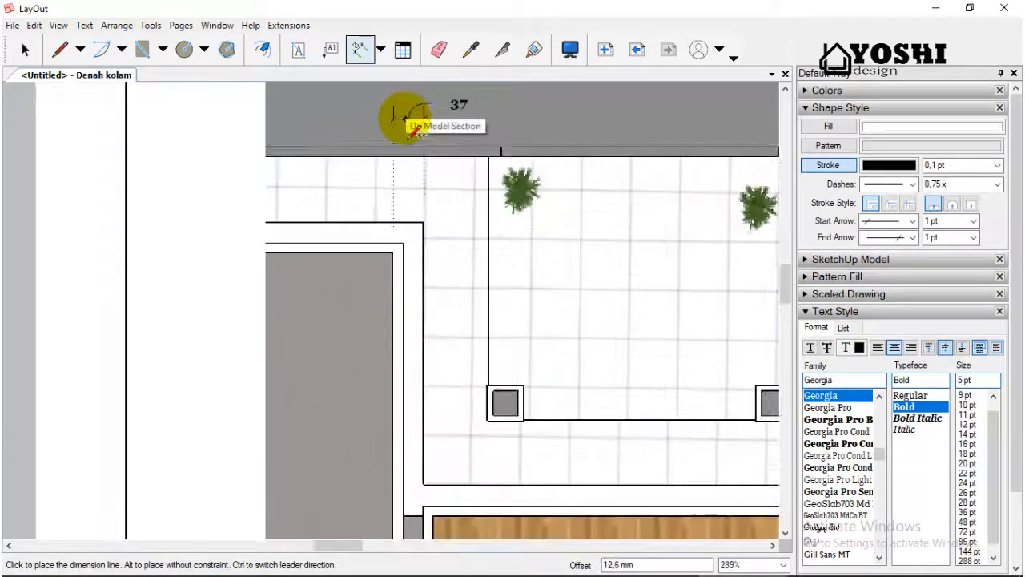
left_click(410, 126)
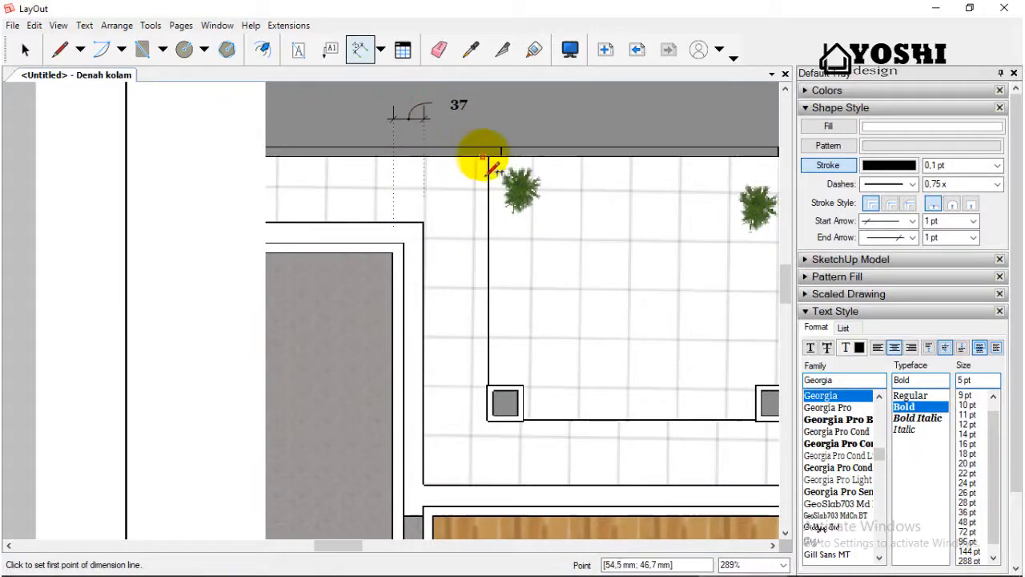
left_click(487, 418)
scroll(376, 352, "down", 2)
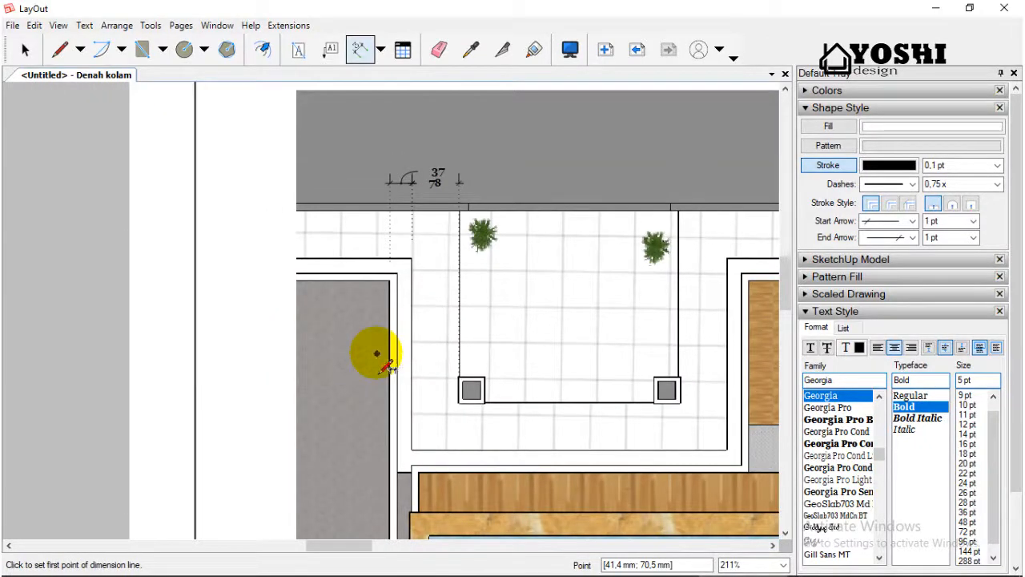
Dimension the wall thickness at the grey area's corner, and continue the dimension line across the gap to the terrace outline.
scroll(441, 423, "up", 1)
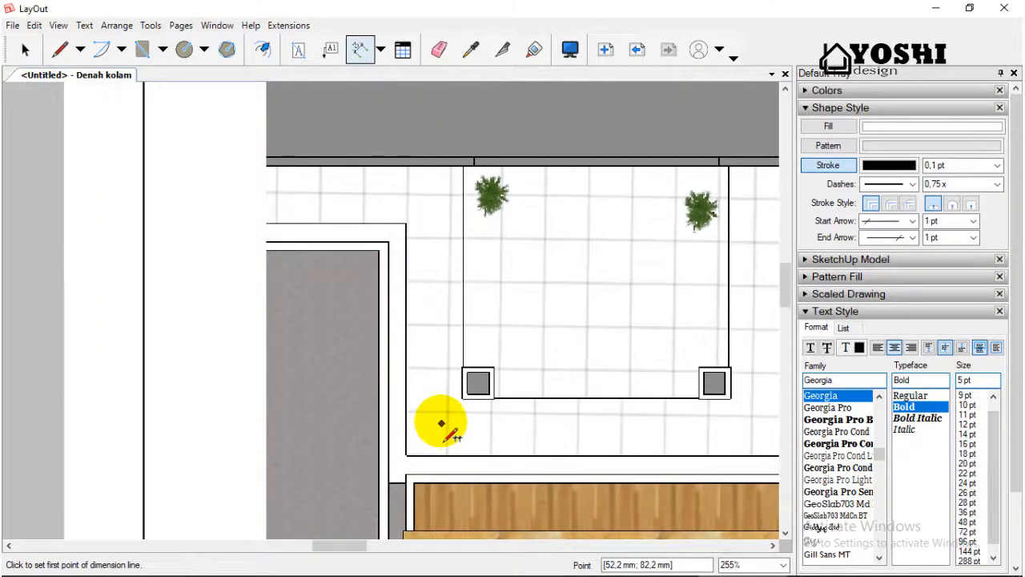
scroll(381, 244, "up", 2)
left_click(379, 254)
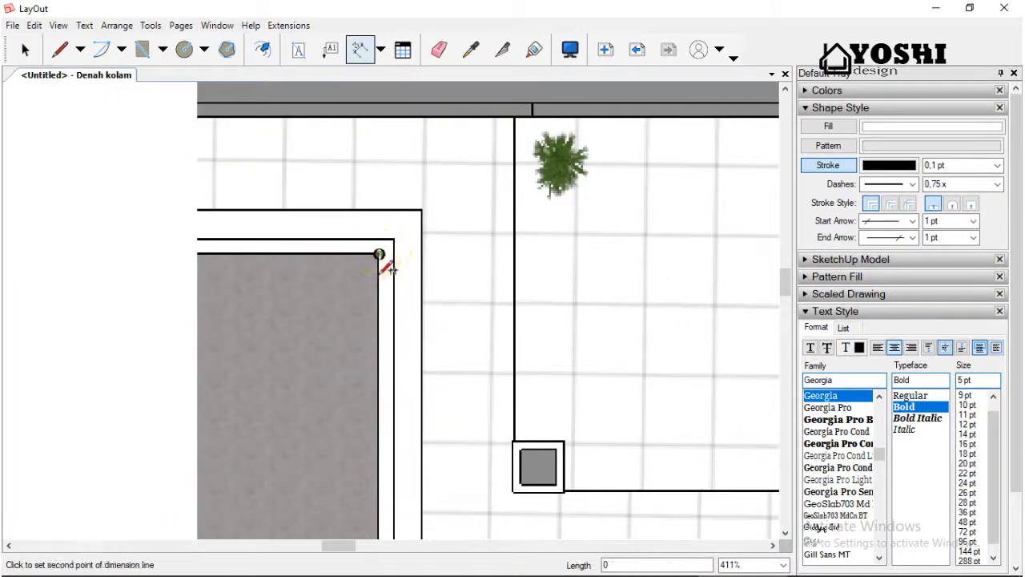
left_click(422, 210)
scroll(419, 224, "down", 2)
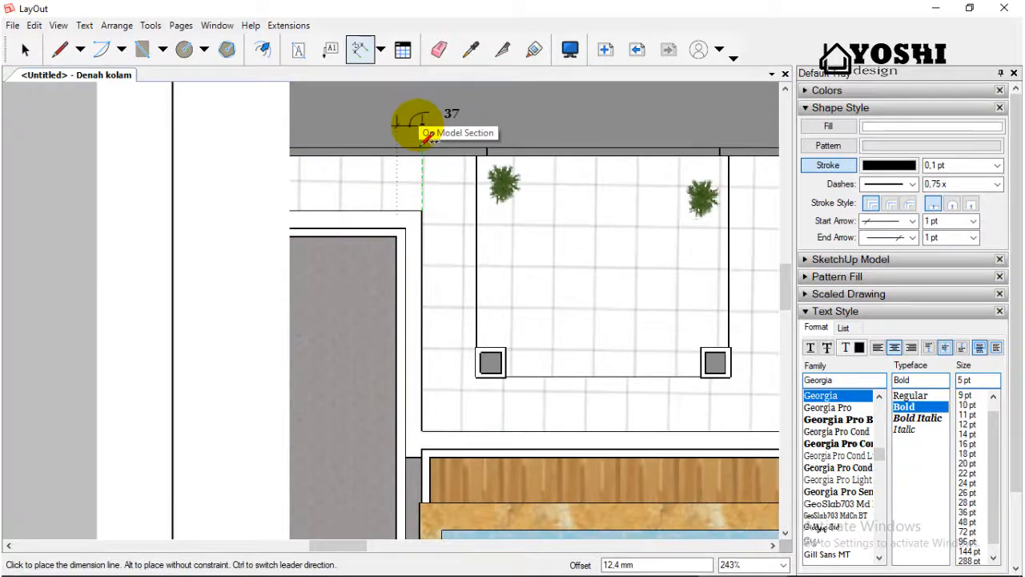
left_click(420, 128)
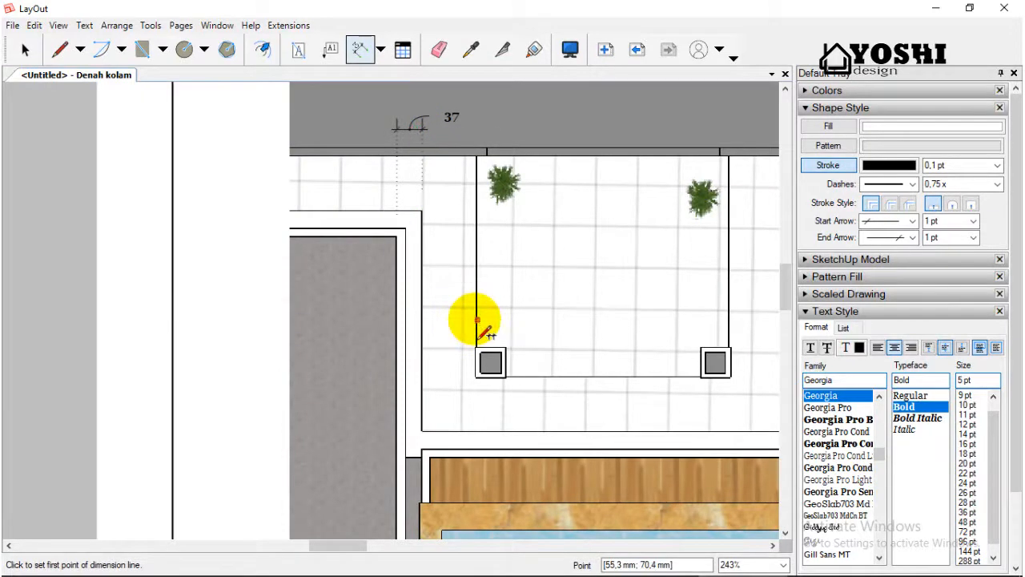
scroll(609, 297, "down", 2)
scroll(641, 280, "up", 1)
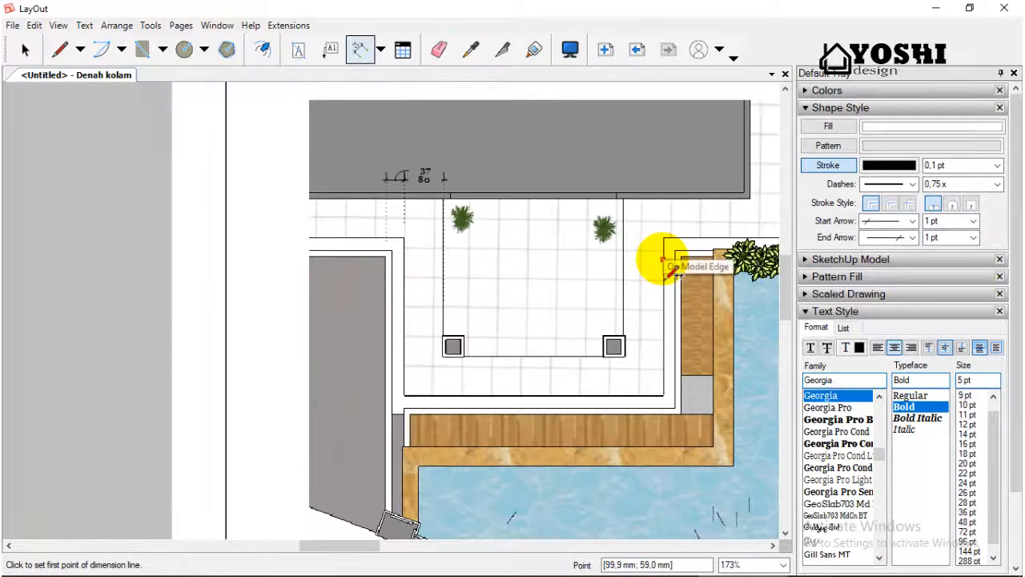
Continue the dimension chain across the terrace outline, the second gap and wall thickness, and on to the outer boundary wall beside the pool.
double_click(624, 267)
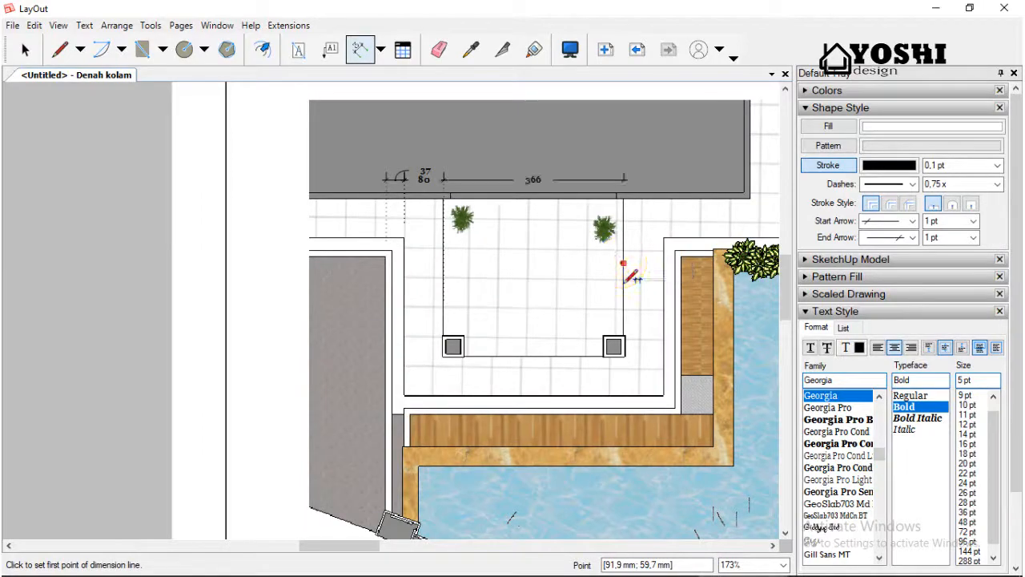
left_click(665, 285)
scroll(665, 284, "up", 2)
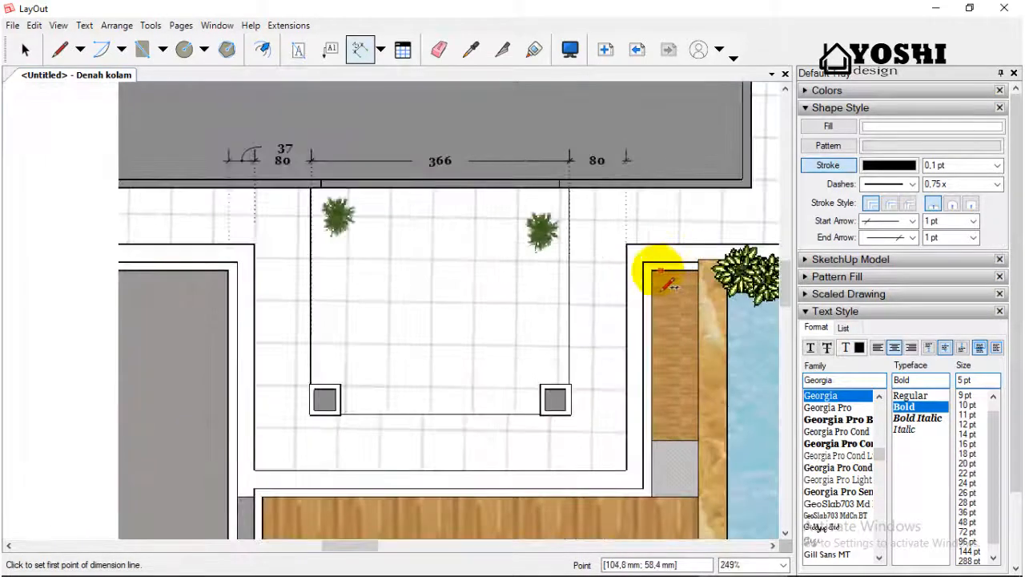
scroll(653, 272, "up", 5)
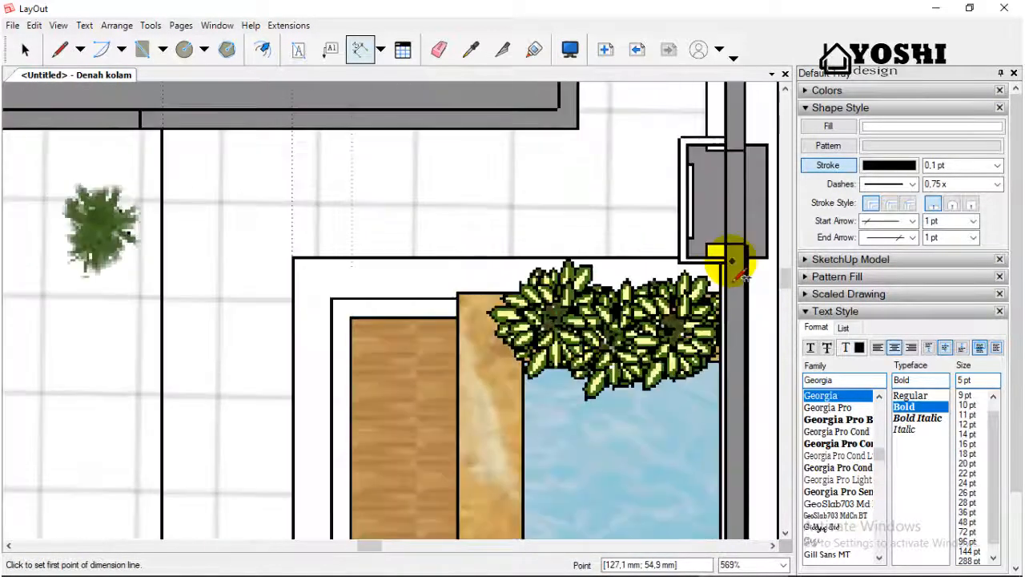
left_click(652, 271)
left_click(728, 266)
Dimension the overall width from the pool-side boundary wall to the grey area's corner, placing the line above the existing chain.
scroll(727, 265, "down", 7)
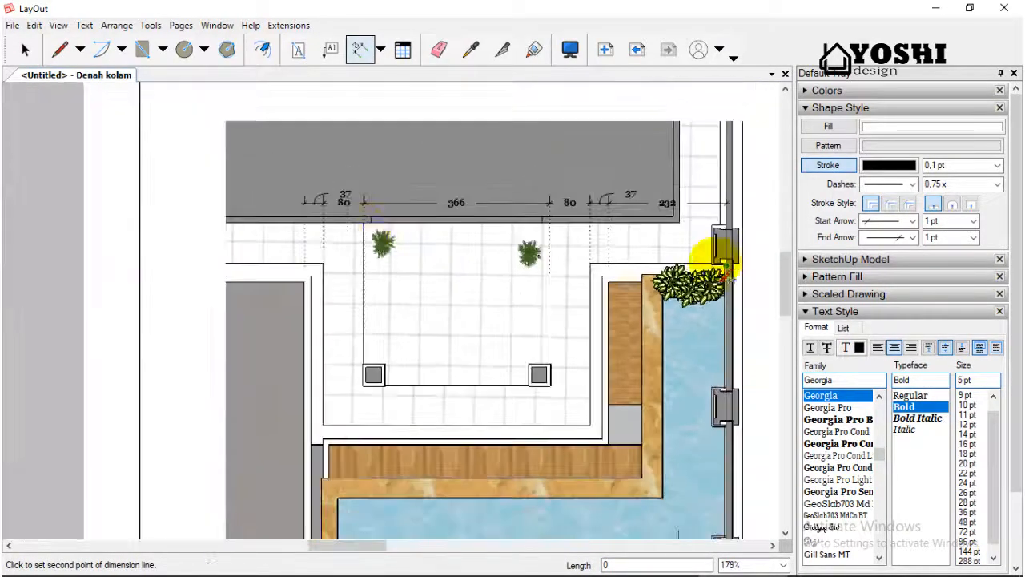
scroll(311, 241, "up", 4)
left_click(293, 313)
scroll(296, 305, "down", 2)
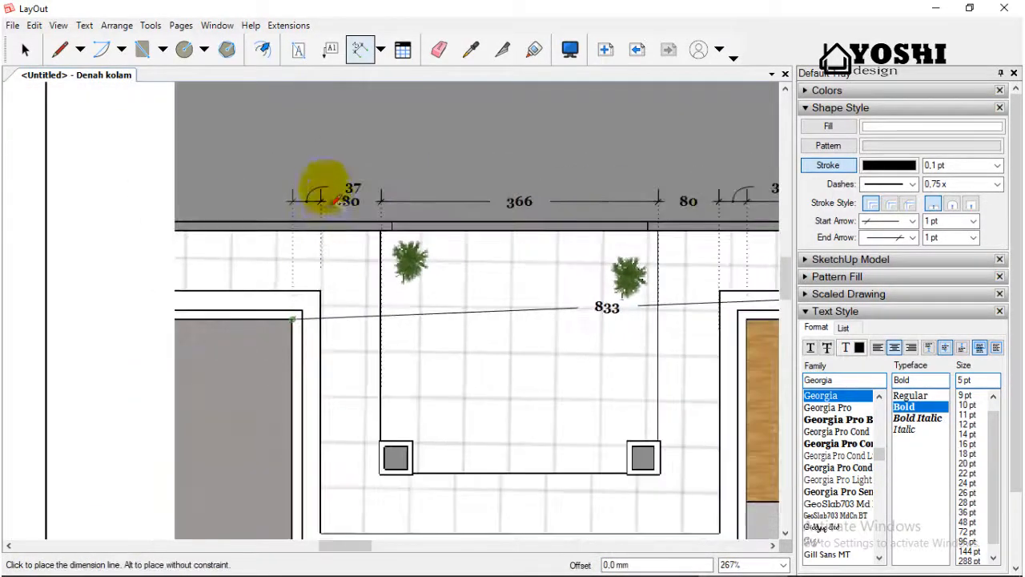
left_click(320, 172)
scroll(350, 250, "down", 2)
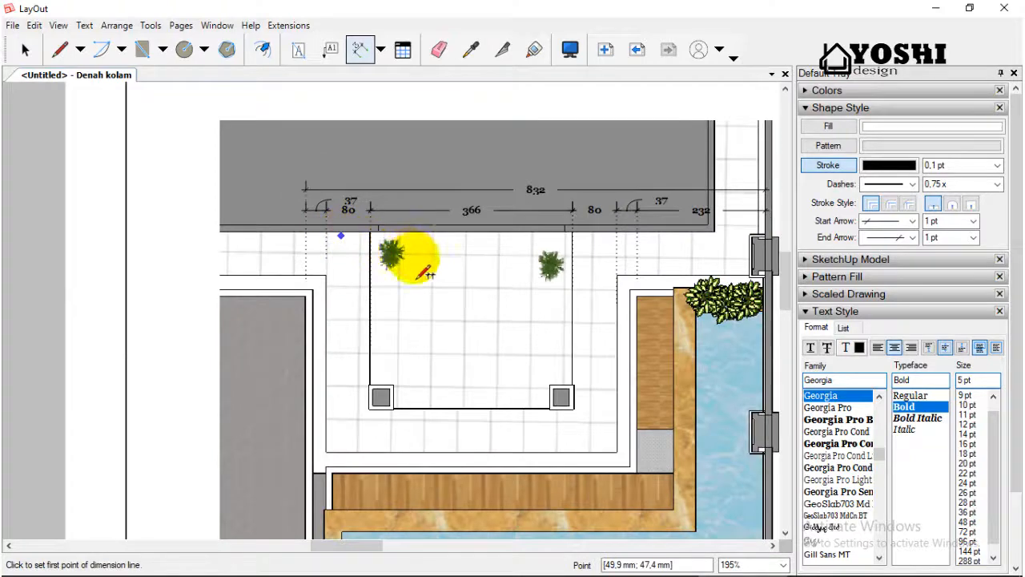
Dimension the vertical gap between the building edge and the wall, outside the grey area, and continue the chain across the wall thickness.
scroll(407, 261, "down", 1)
scroll(369, 313, "up", 2)
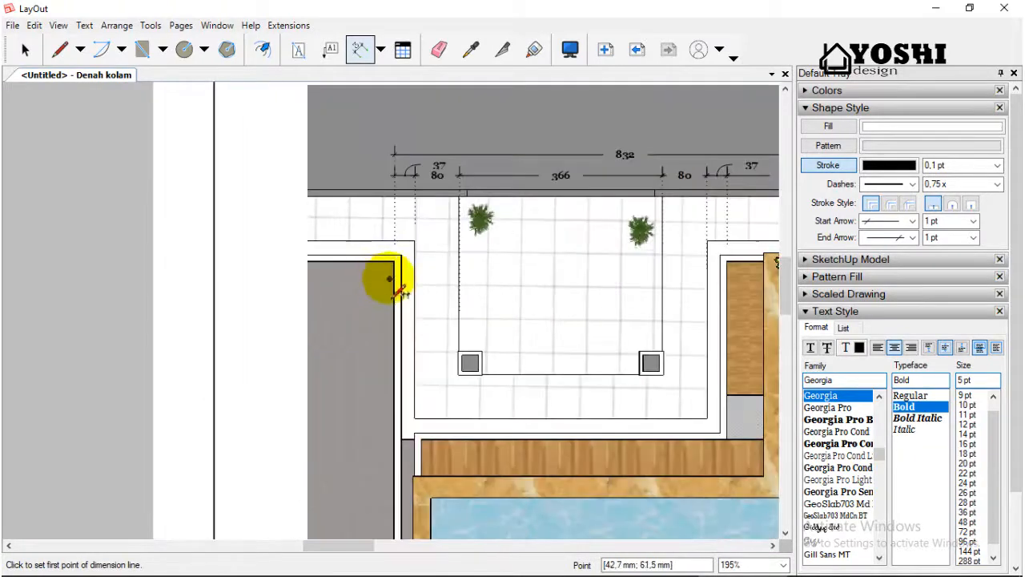
left_click(460, 197)
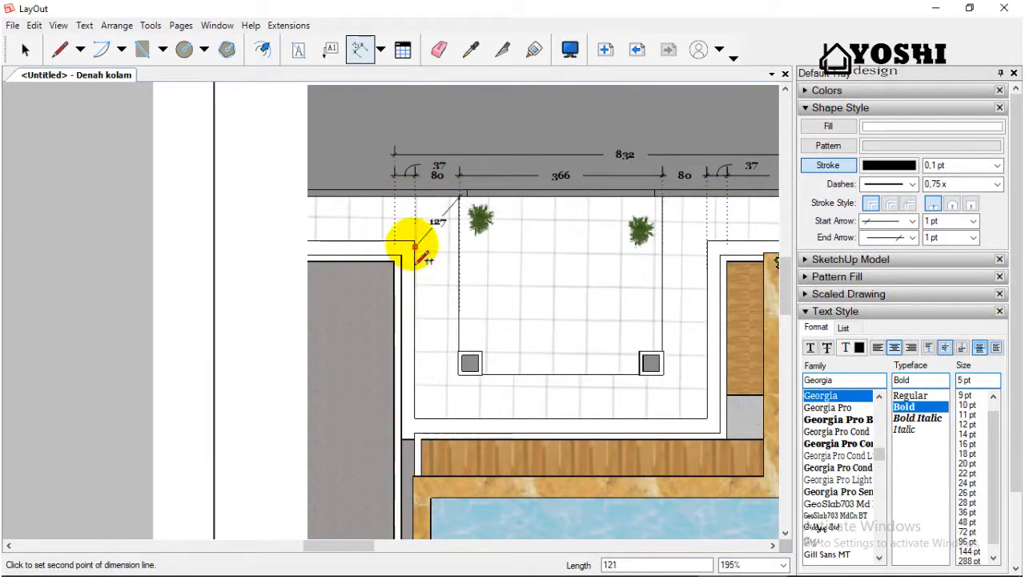
left_click(415, 244)
left_click(275, 241)
left_click(394, 262)
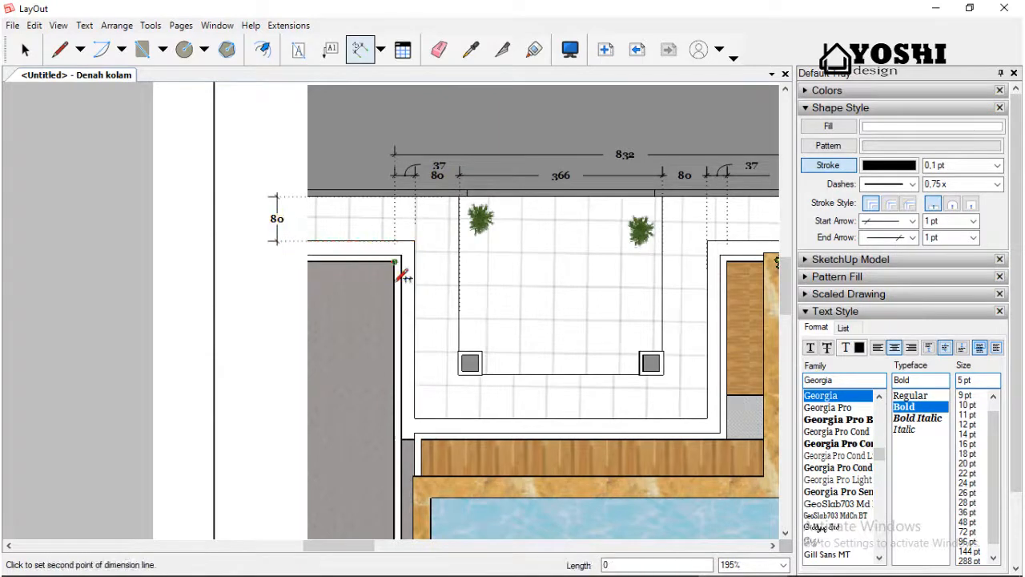
Continue the vertical dimension chain to the terrace's lower edge and across the gap below it to the wall.
scroll(403, 288, "down", 3)
scroll(401, 388, "up", 4)
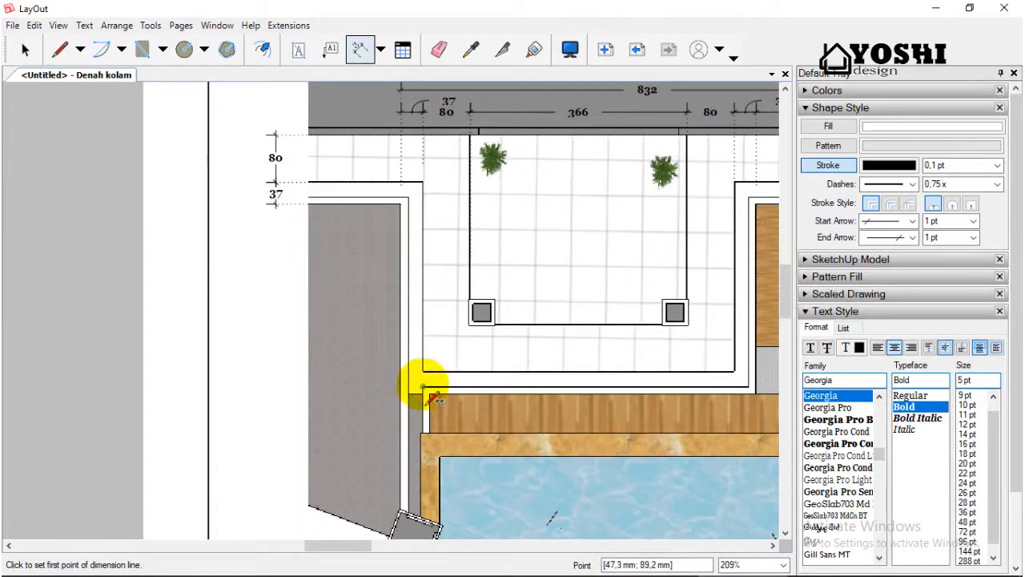
double_click(553, 324)
double_click(530, 371)
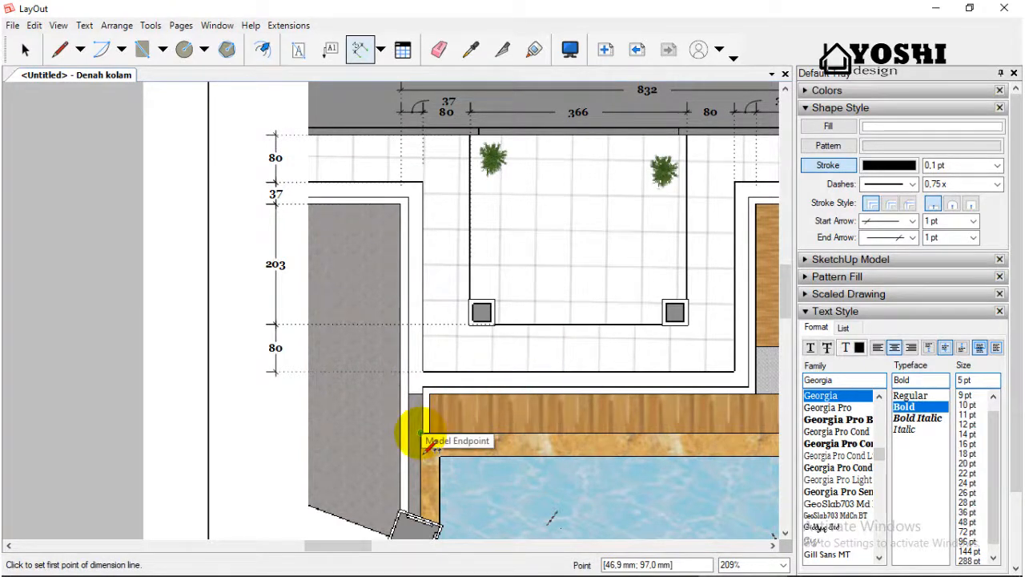
Continue the vertical chain to the stone coping's outer corner and on to the sloped wall at the lower column.
scroll(427, 440, "up", 2)
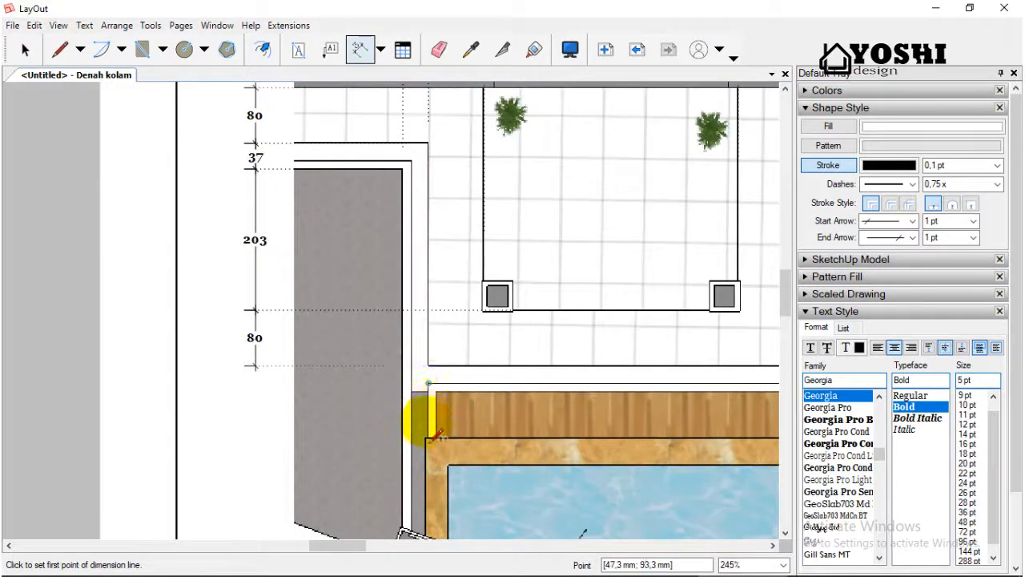
double_click(426, 439)
scroll(342, 343, "down", 4)
scroll(388, 451, "up", 8)
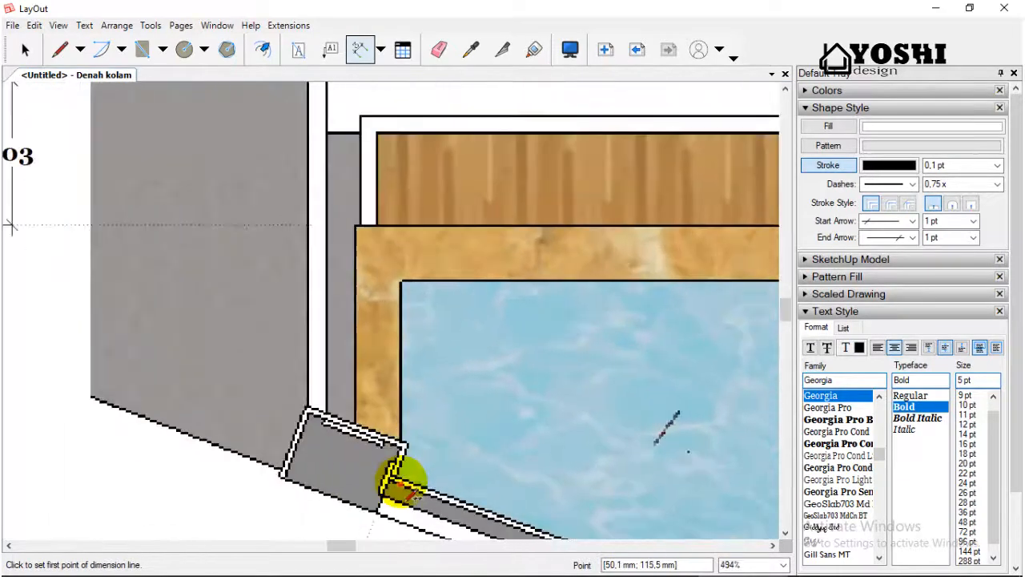
double_click(395, 485)
Dimension the overall height from the sloped wall's column up to the building edge, placing the line outside the vertical chain.
scroll(381, 473, "down", 6)
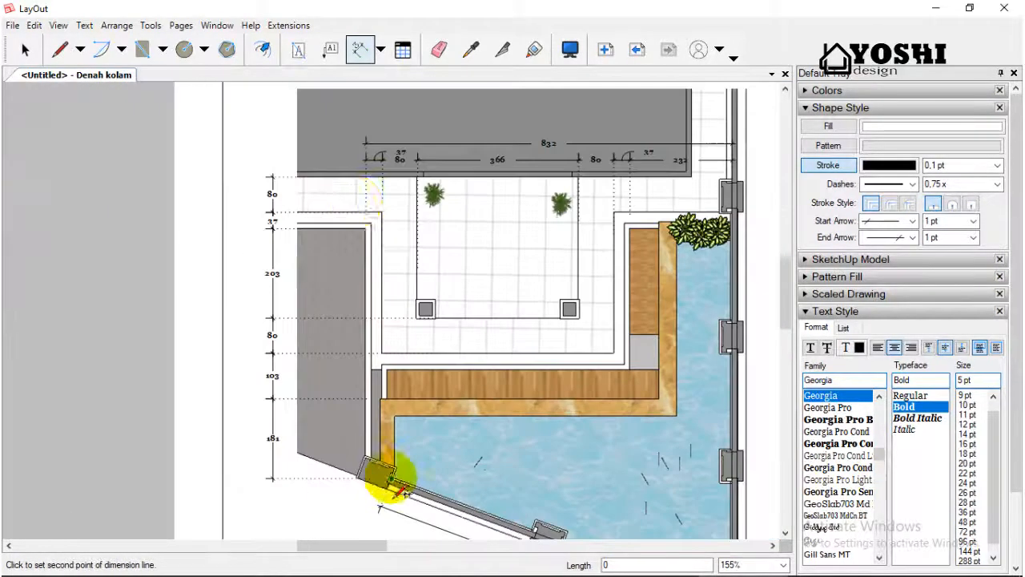
scroll(359, 187, "up", 3)
left_click(452, 166)
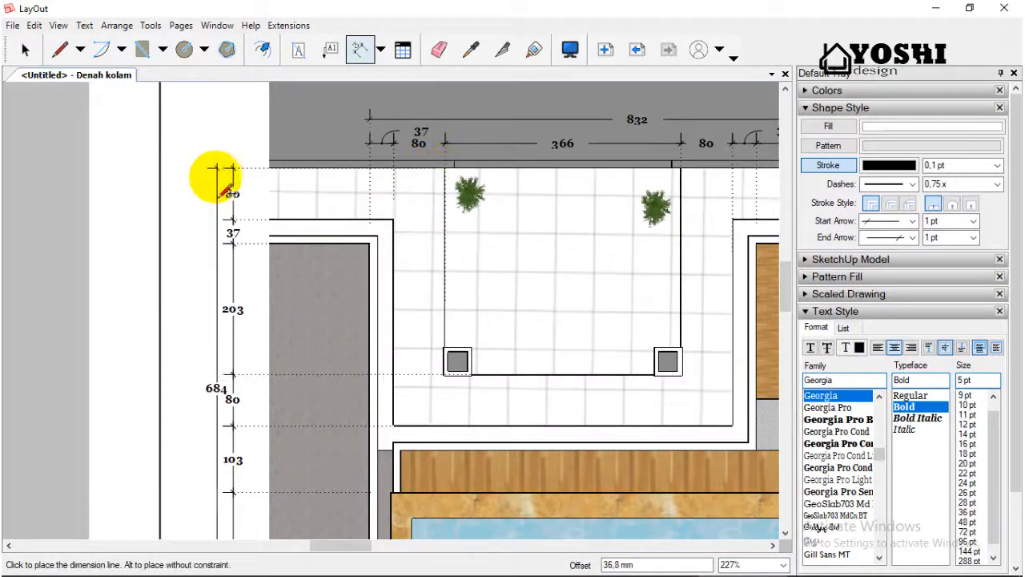
left_click(201, 179)
scroll(286, 217, "down", 3)
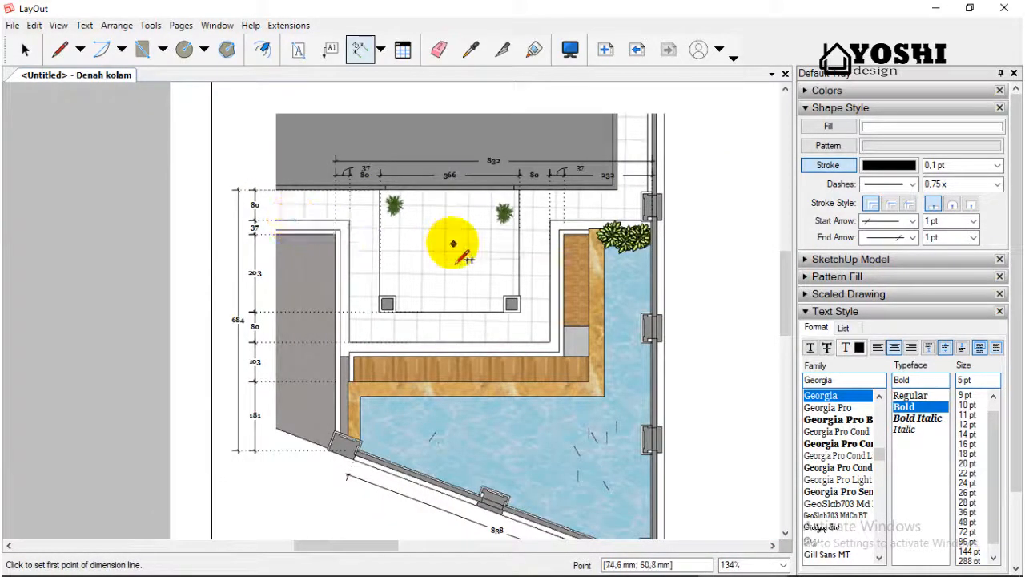
Dimension the vertical gap below the building edge on the pool side, and continue the chain down to the wooden deck's lower edge.
scroll(657, 202, "up", 3)
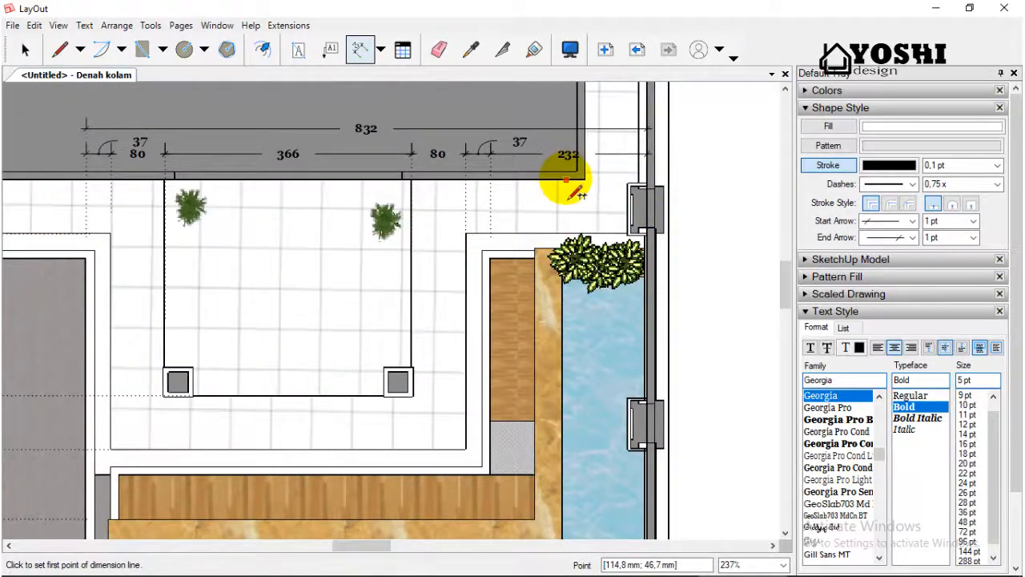
left_click(566, 179)
left_click(466, 234)
scroll(561, 255, "down", 1)
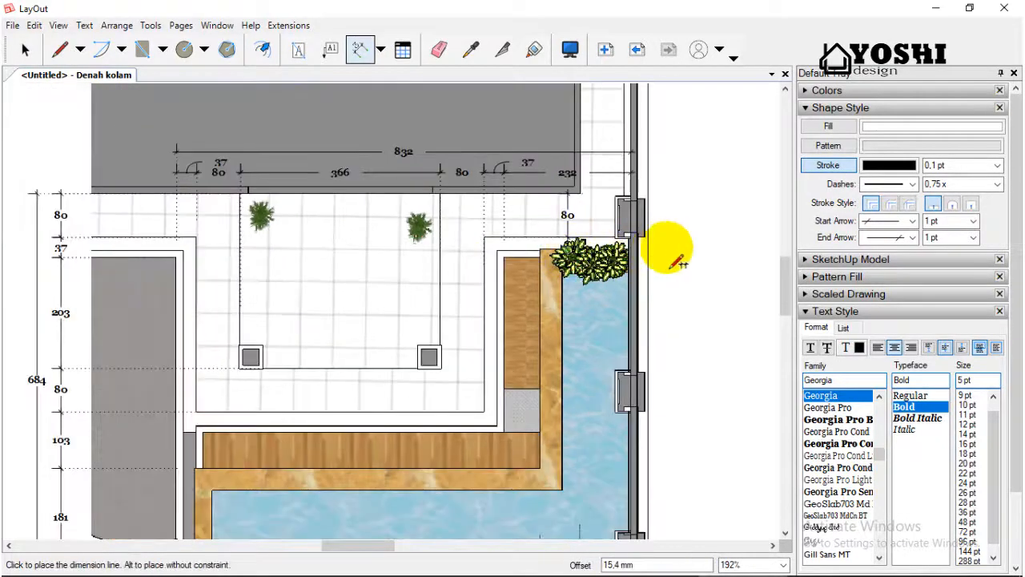
left_click(671, 244)
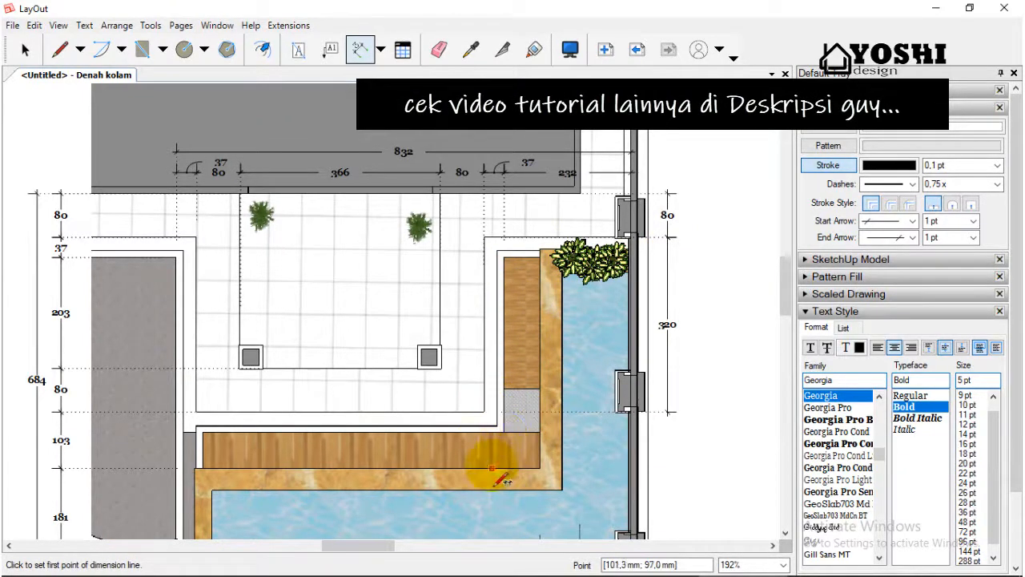
Continue the pool-side chain to the boundary wall's lower corner, and dimension the overall height to the building edge outside that chain.
scroll(515, 298, "down", 3)
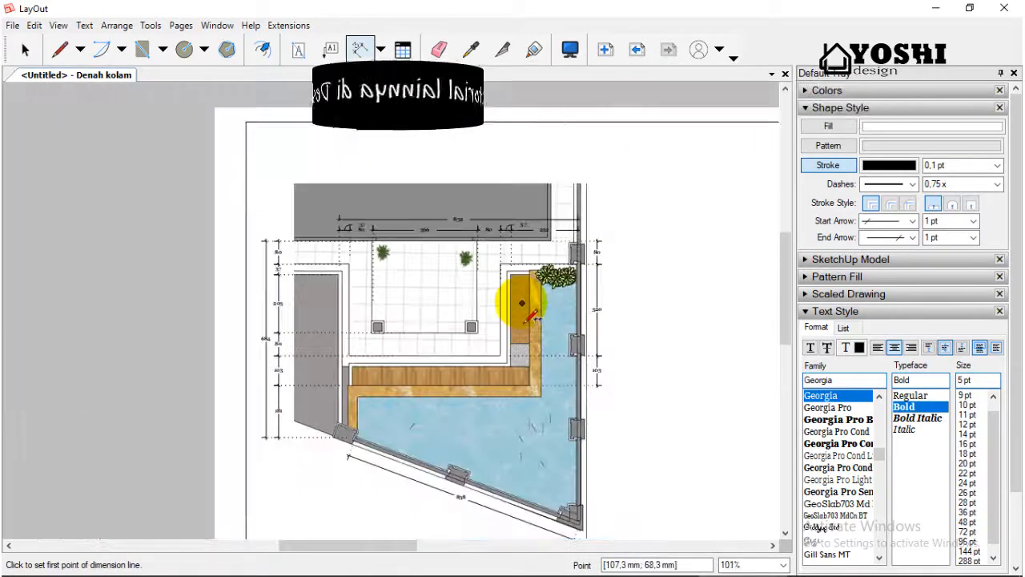
scroll(574, 539, "up", 3)
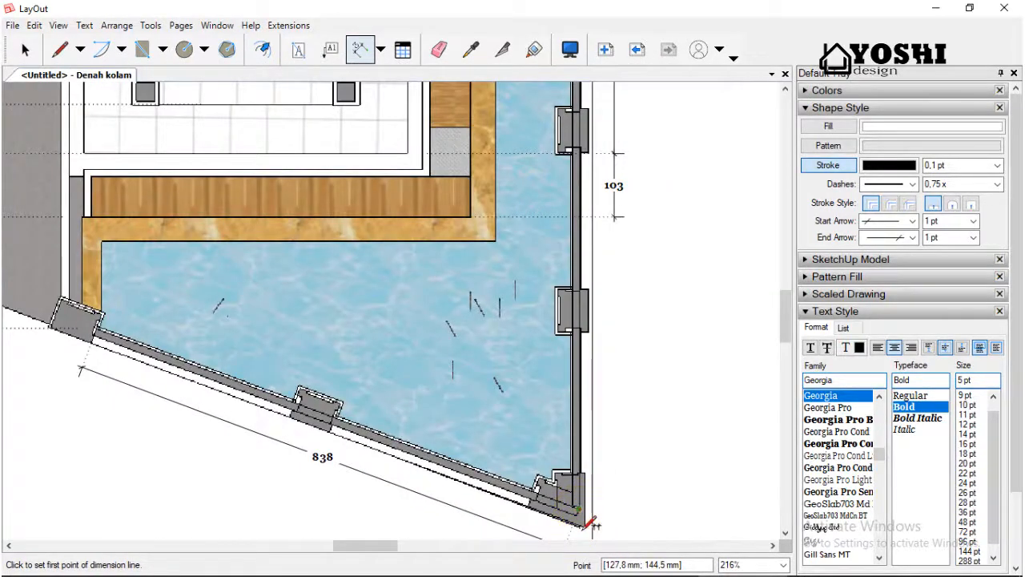
left_click(580, 510)
scroll(579, 505, "down", 3)
scroll(561, 145, "up", 4)
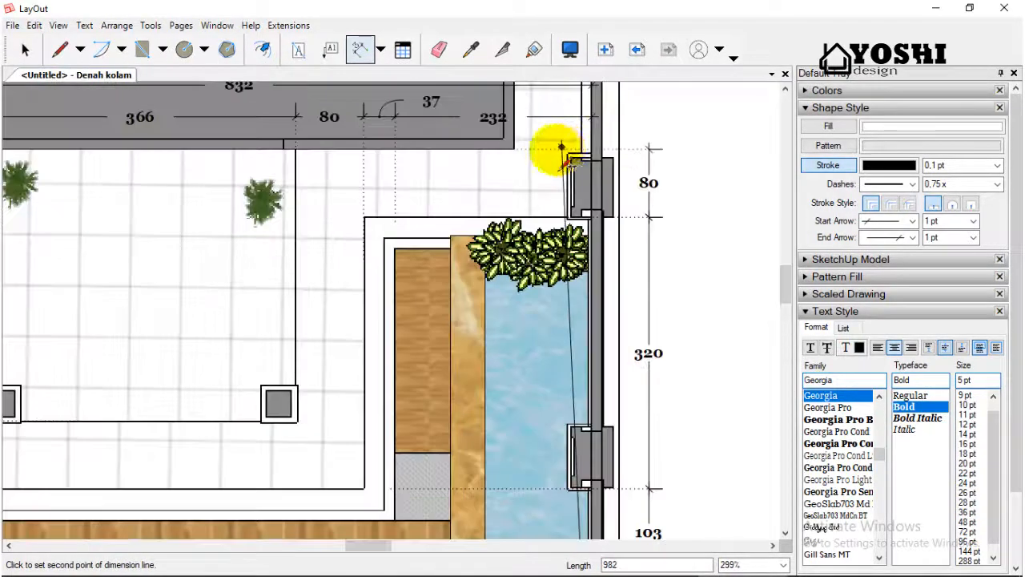
left_click(514, 150)
scroll(651, 171, "down", 3)
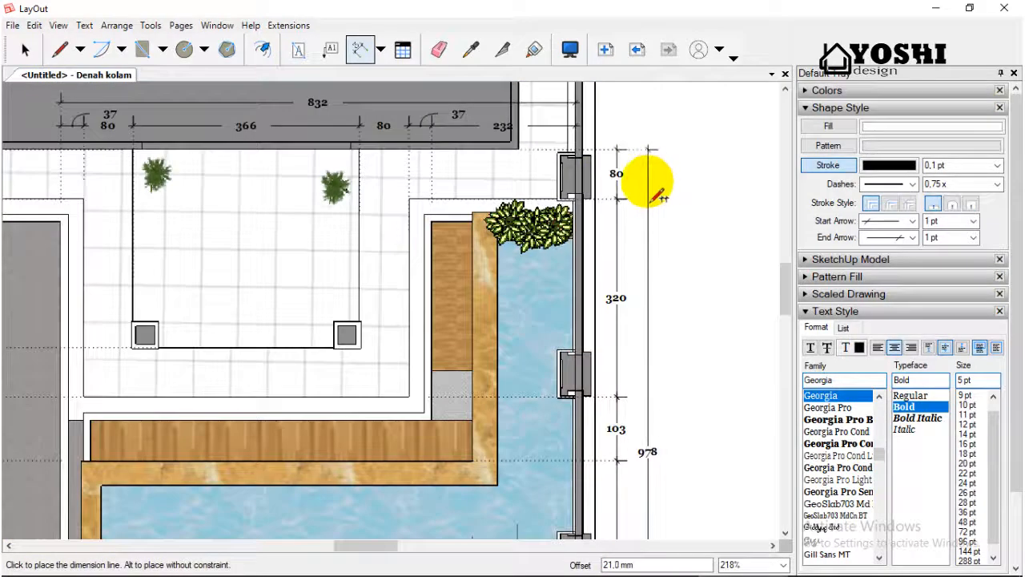
left_click(648, 184)
scroll(648, 200, "down", 3)
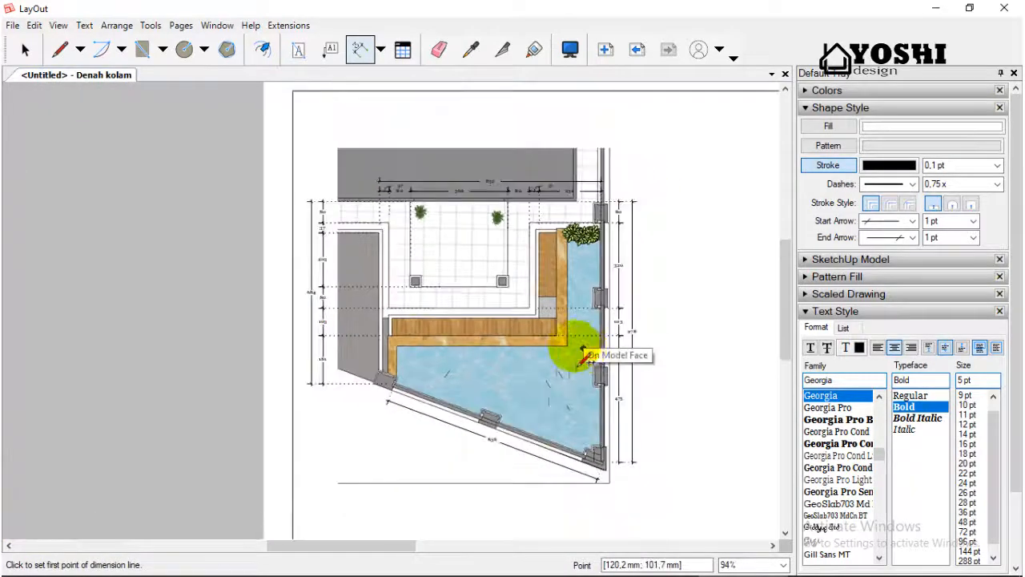
scroll(583, 354, "down", 1)
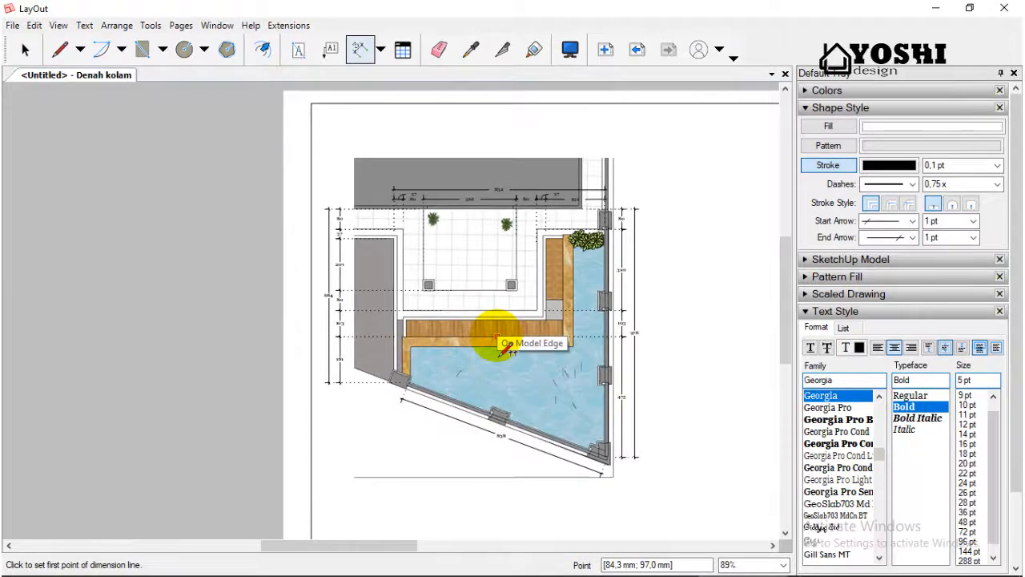
scroll(504, 349, "down", 1)
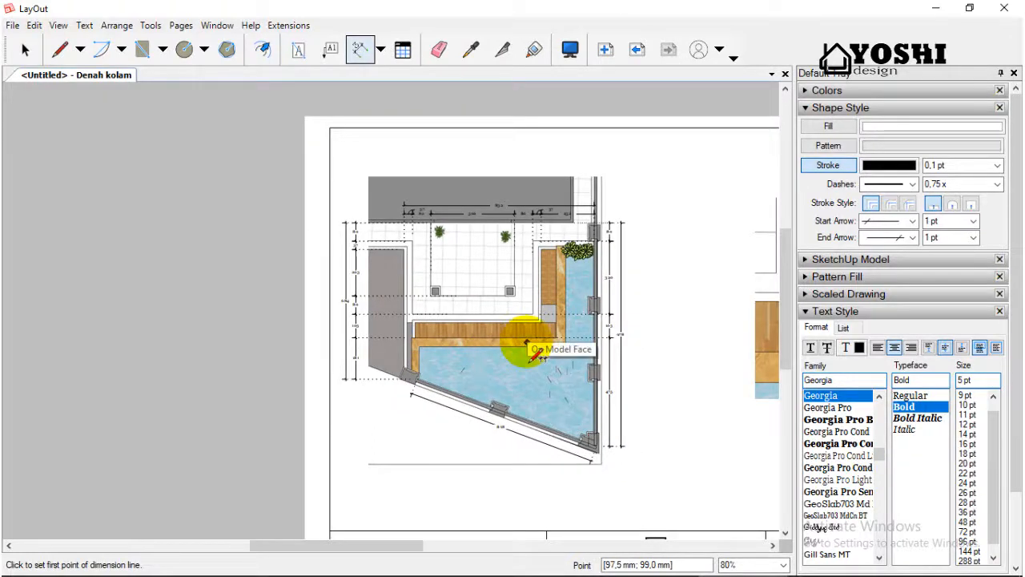
left_click(25, 49)
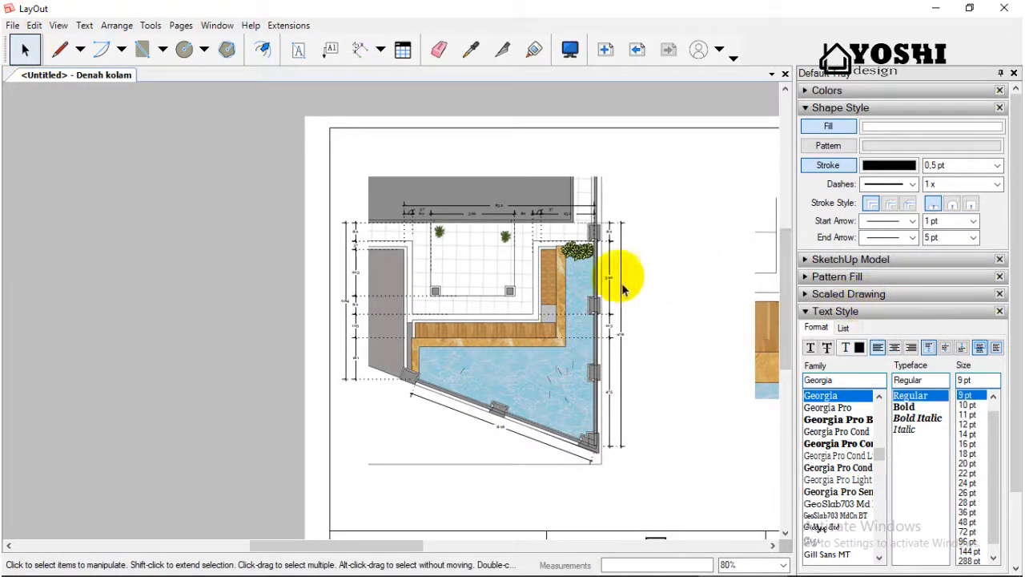
left_click(830, 107)
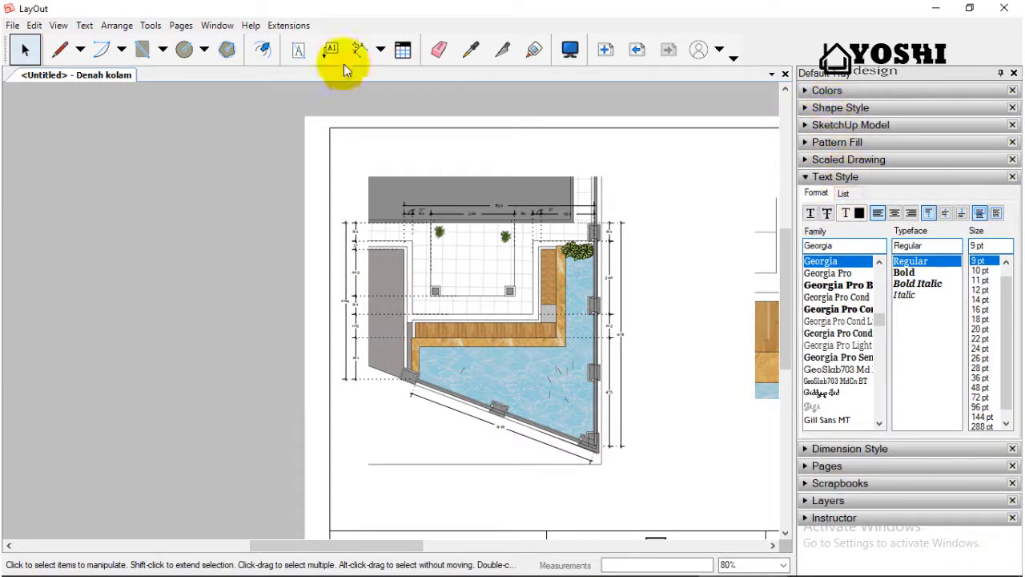
left_click(303, 54)
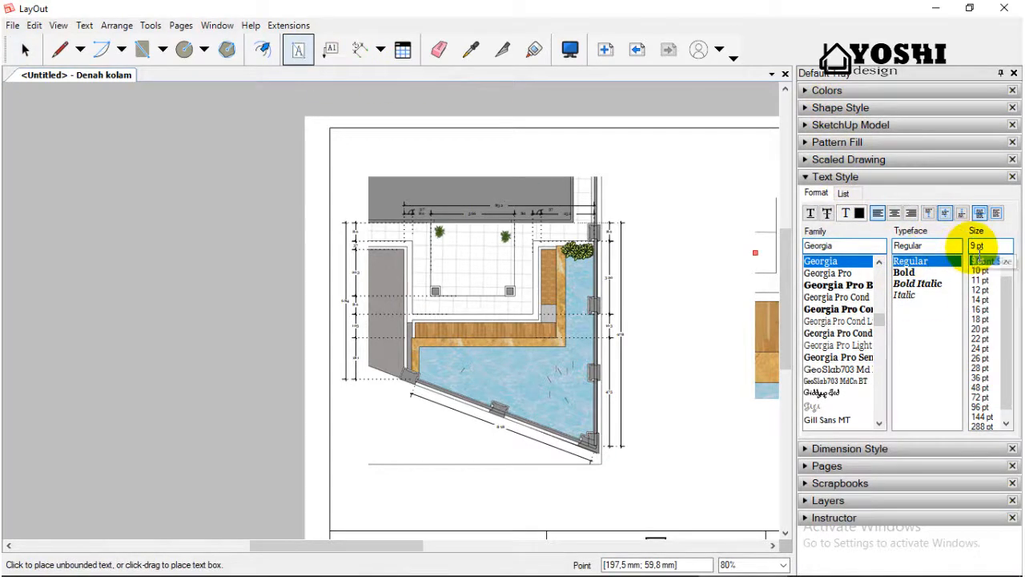
scroll(448, 252, "up", 10)
left_click(453, 261)
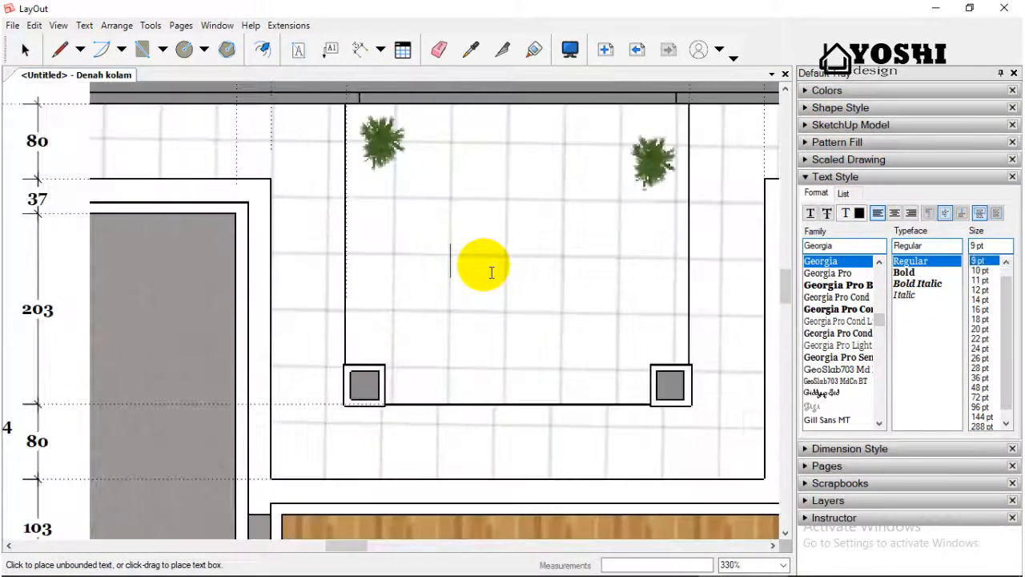
left_click(25, 50)
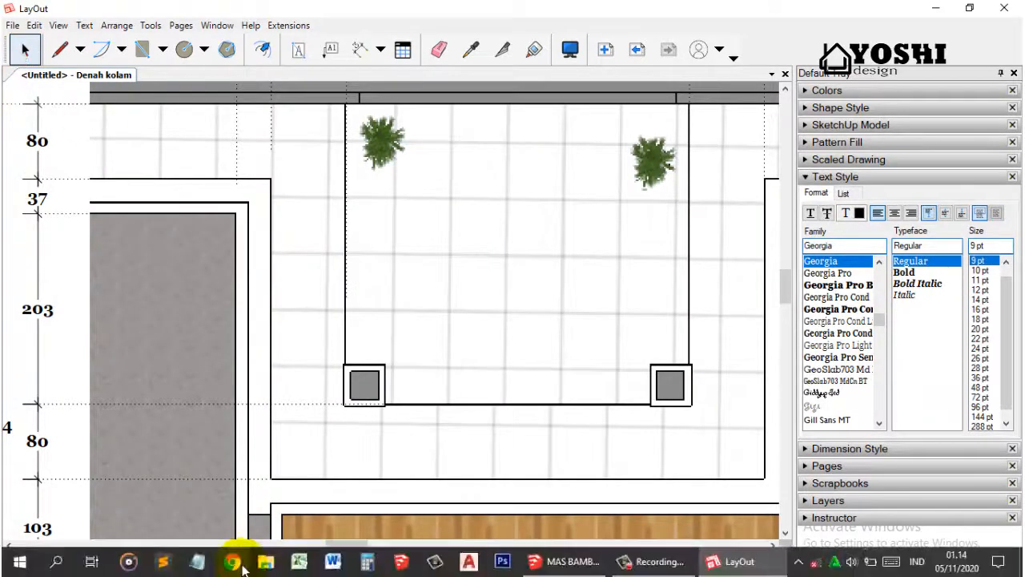
Open Character Map and copy the plus-minus sign (±) from the Verdana font.
left_click(61, 564)
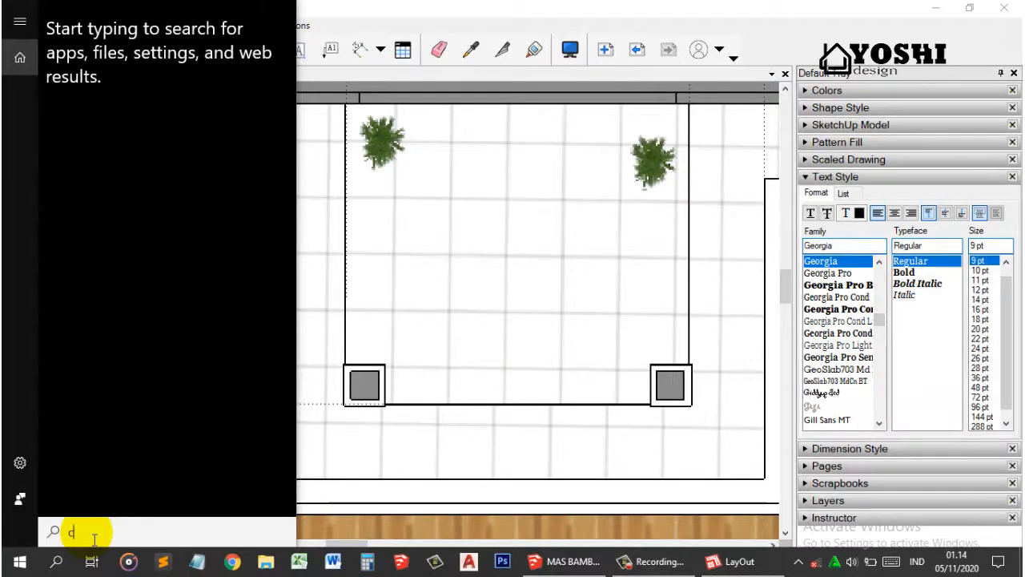
type("char")
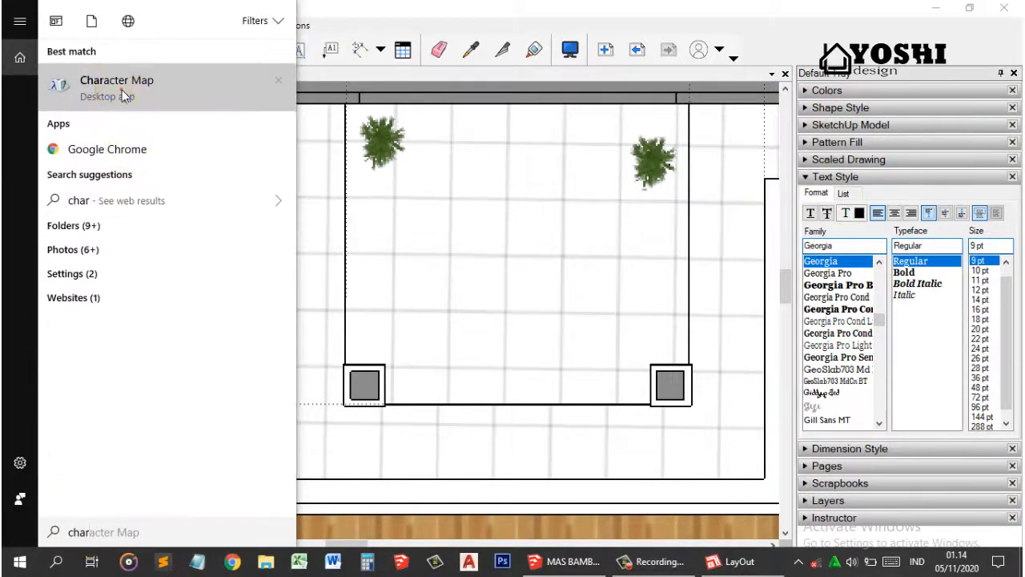
left_click(121, 90)
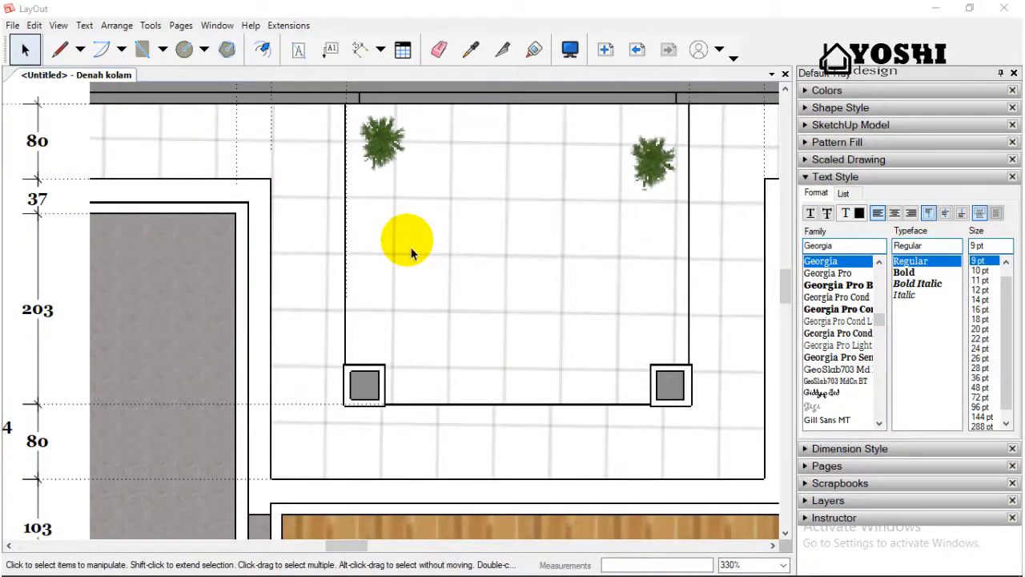
left_click(219, 207)
left_click(276, 312)
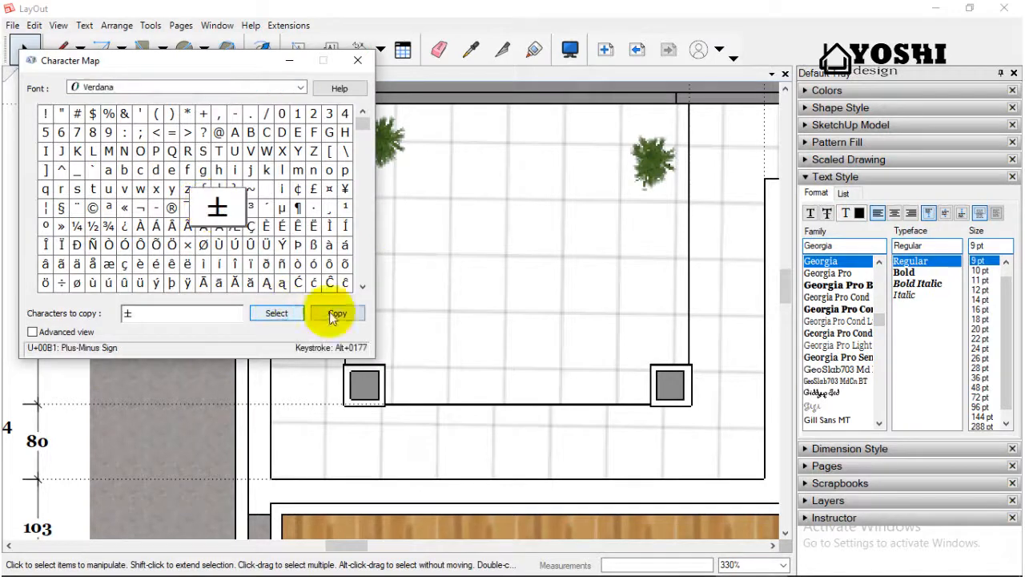
left_click(337, 313)
left_click(358, 60)
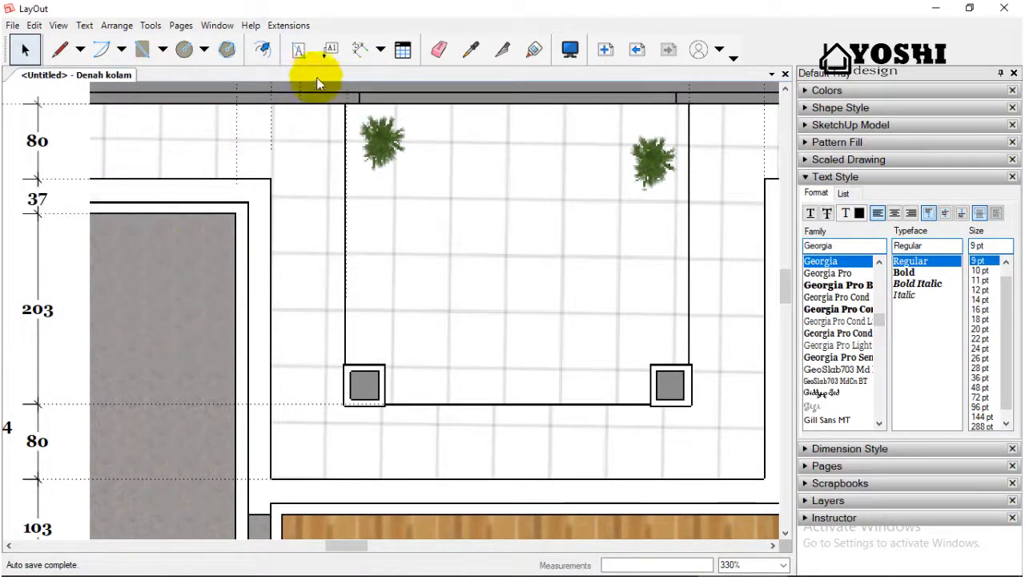
Place a text with the copied ± sign in the middle of the terrace and select it.
left_click(299, 51)
left_click(433, 252)
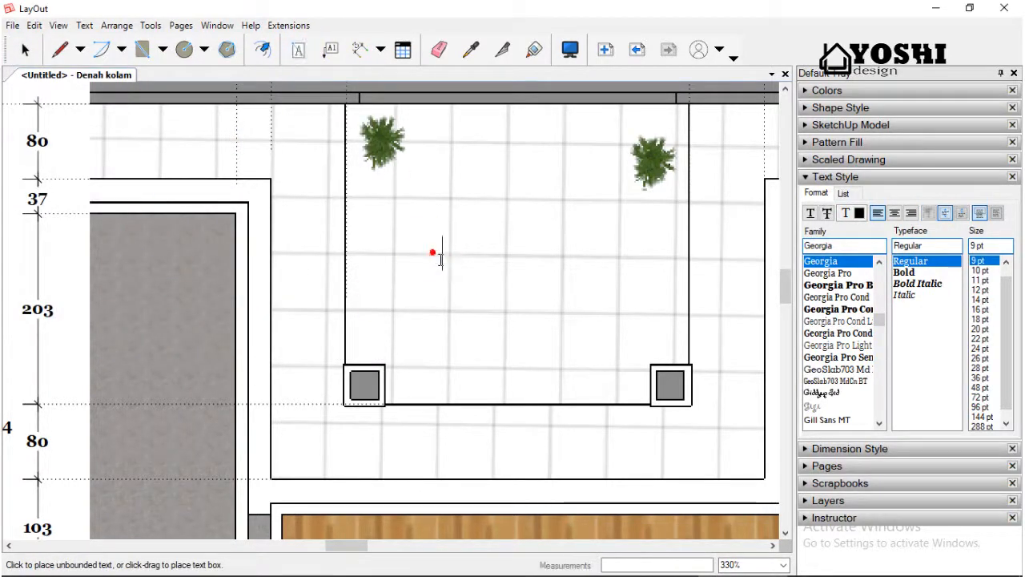
key("ctrl+v")
left_click(25, 50)
left_click(458, 239)
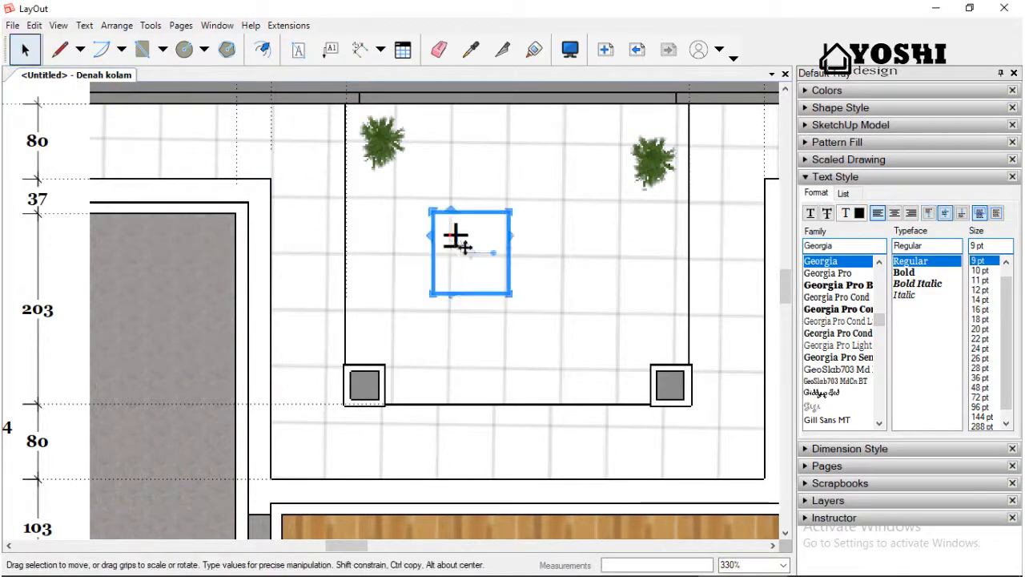
Change the font of the ± sign in the terrace text to Georgia at 7 pt.
double_click(464, 277)
left_click(460, 253)
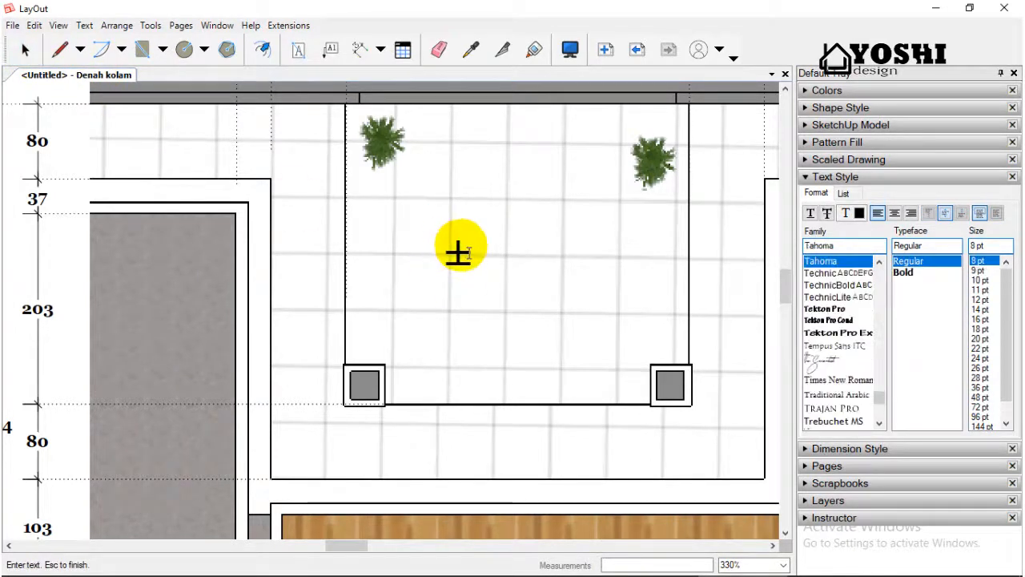
double_click(459, 253)
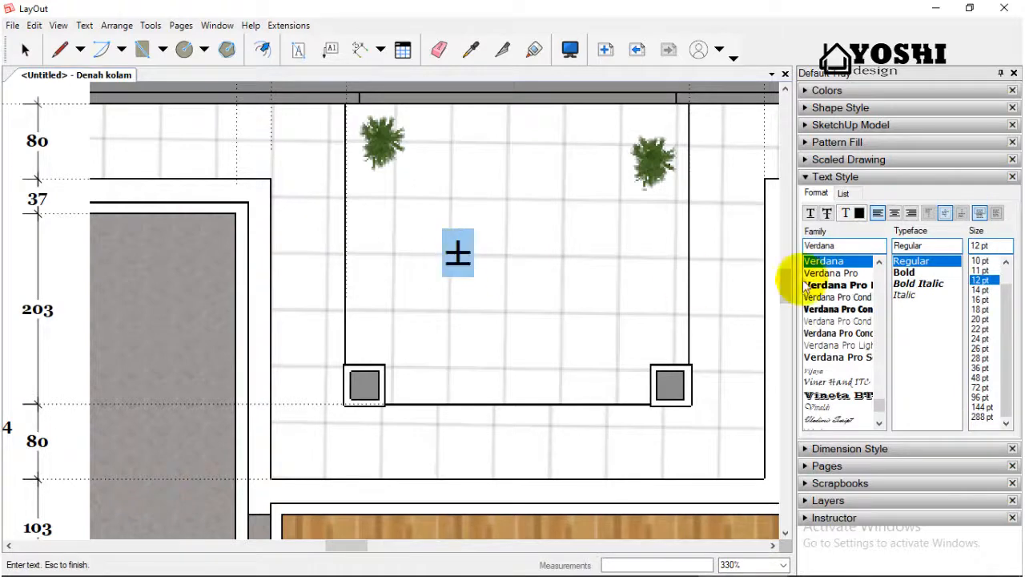
left_click(850, 246)
type("geo")
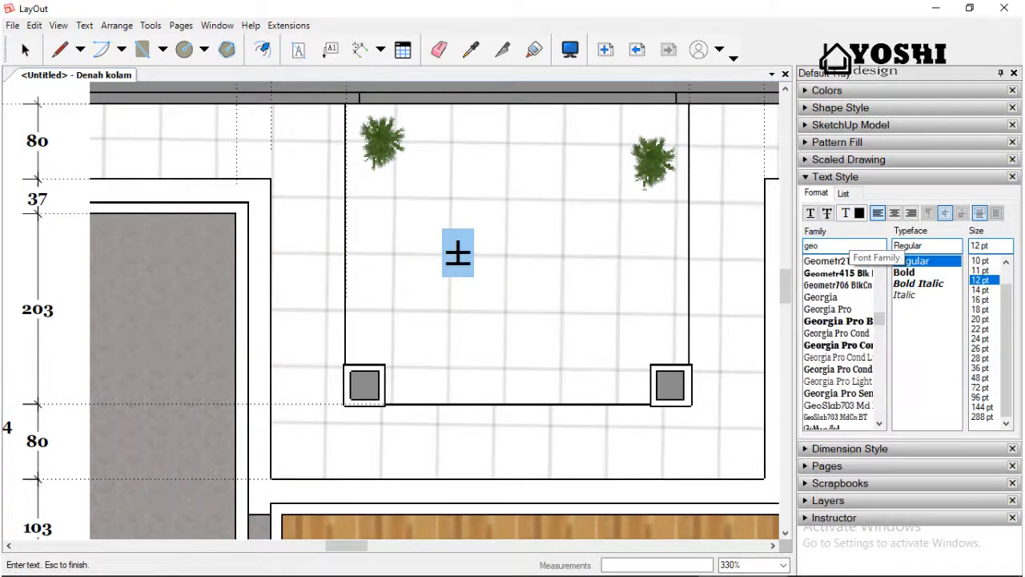
left_click(841, 297)
left_click(985, 246)
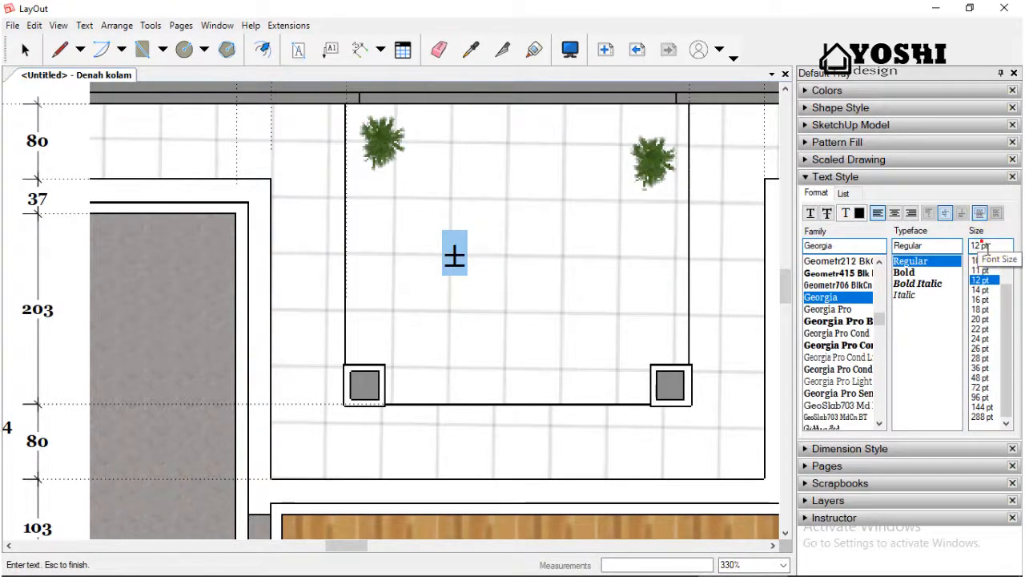
type("7")
key("Return")
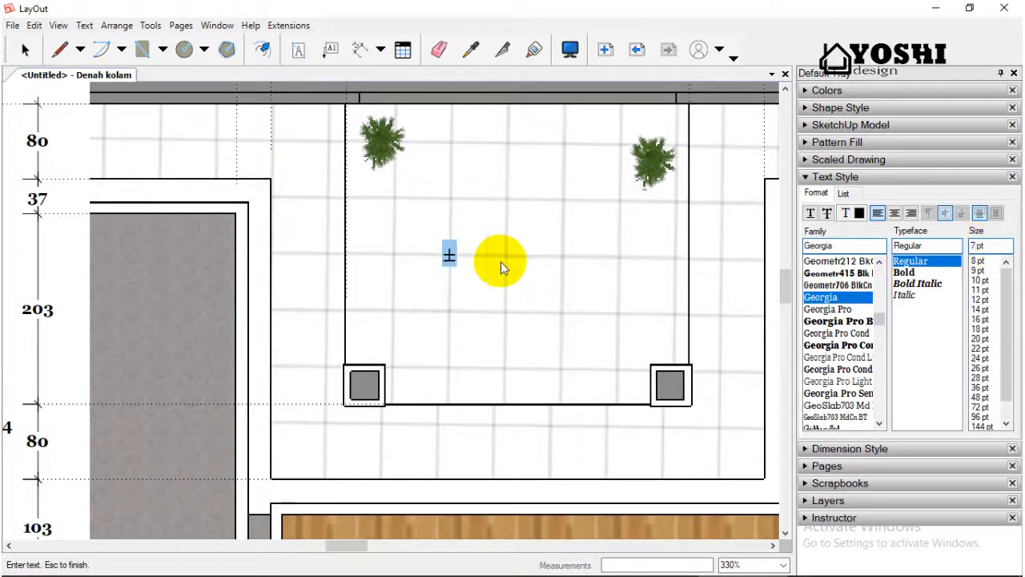
Add "Teras ( Existing )" after the ± sign in the terrace text.
left_click(459, 258)
type("Teras ( Existing")
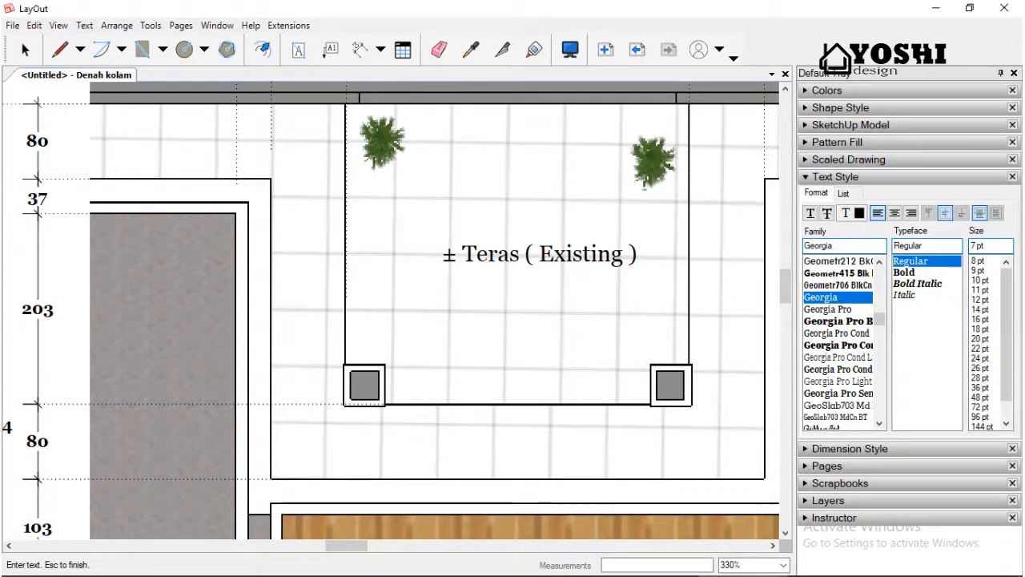
scroll(432, 265, "down", 2)
left_click(467, 271)
double_click(534, 260)
left_click(577, 259)
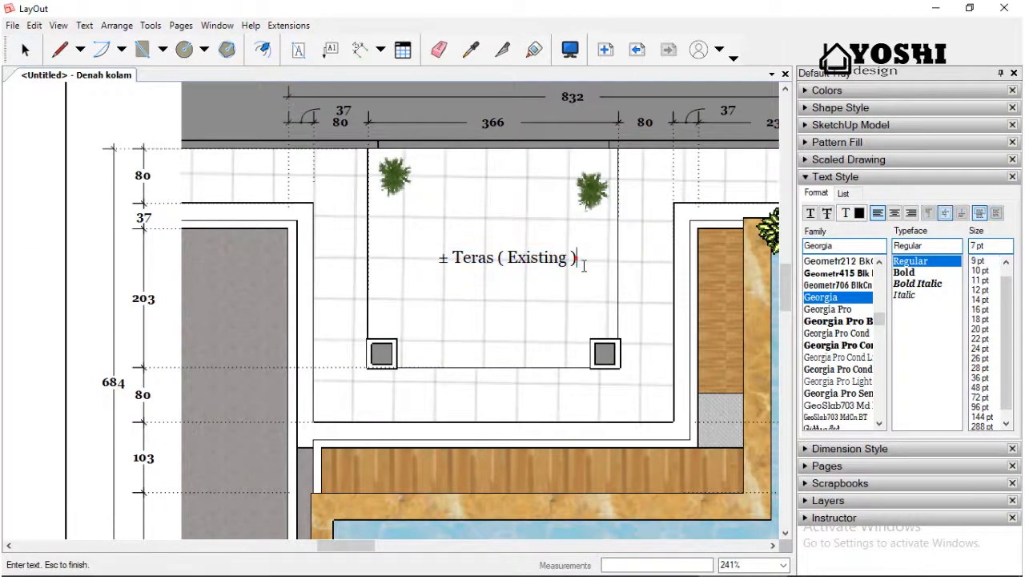
Move the ± sign onto a second line below "Teras ( Existing )" and complete that line as "± 0.00".
key("Return")
left_click(454, 246)
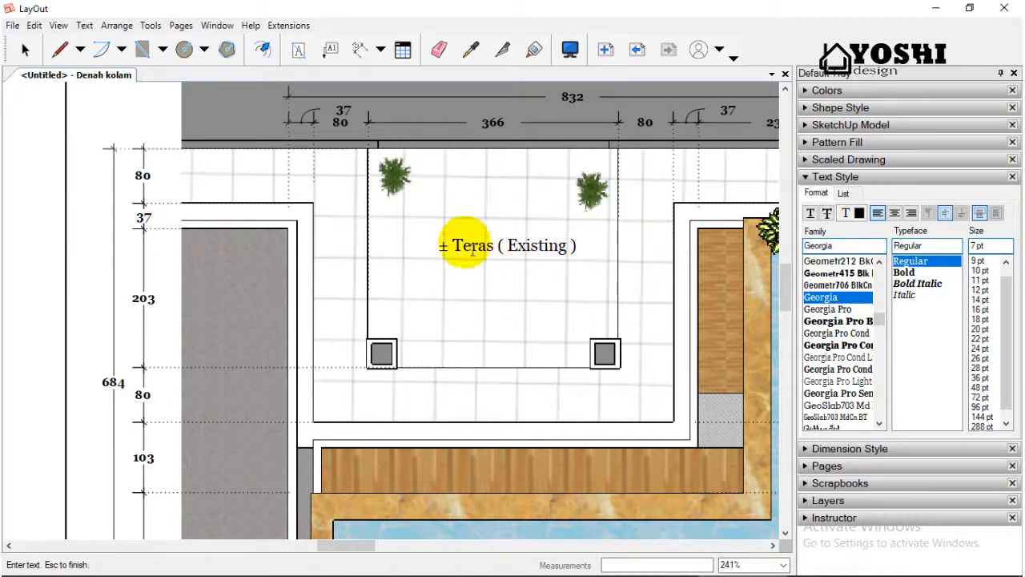
left_click_drag(454, 249, 435, 244)
right_click(441, 248)
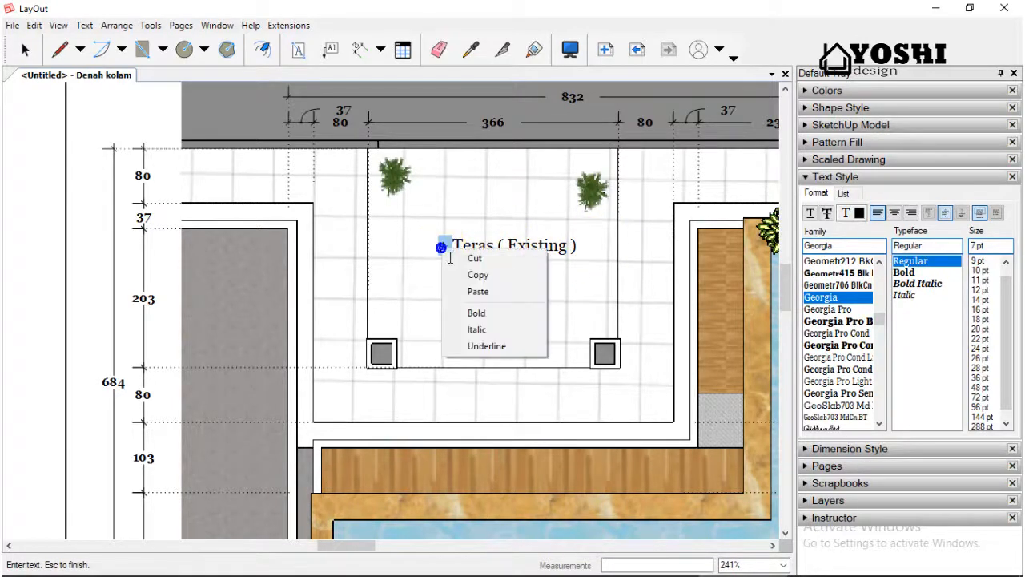
left_click(524, 261)
left_click(568, 251)
key("Return")
left_click(536, 258)
right_click(448, 256)
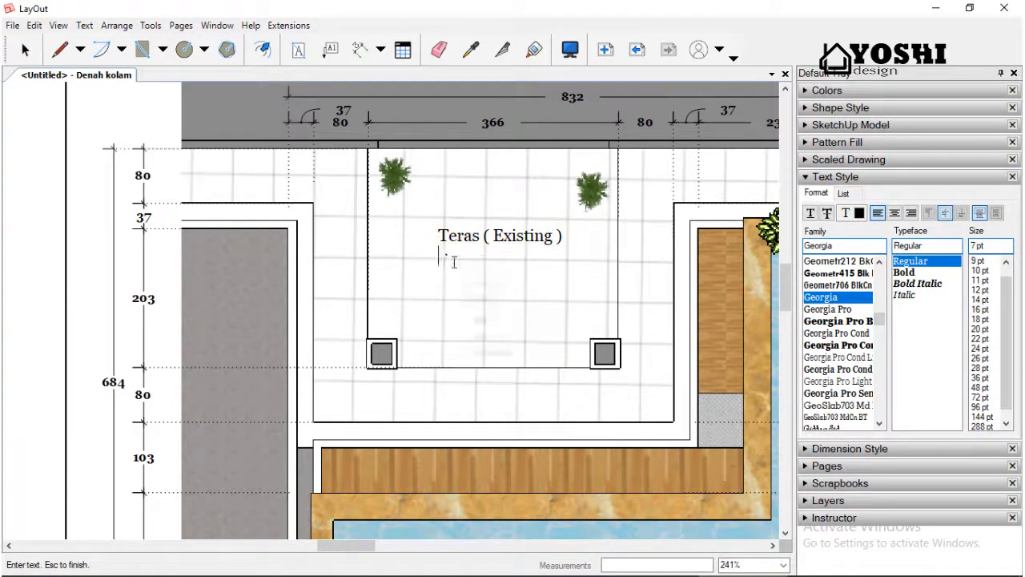
left_click(485, 296)
scroll(458, 258, "up", 4)
left_click(455, 257)
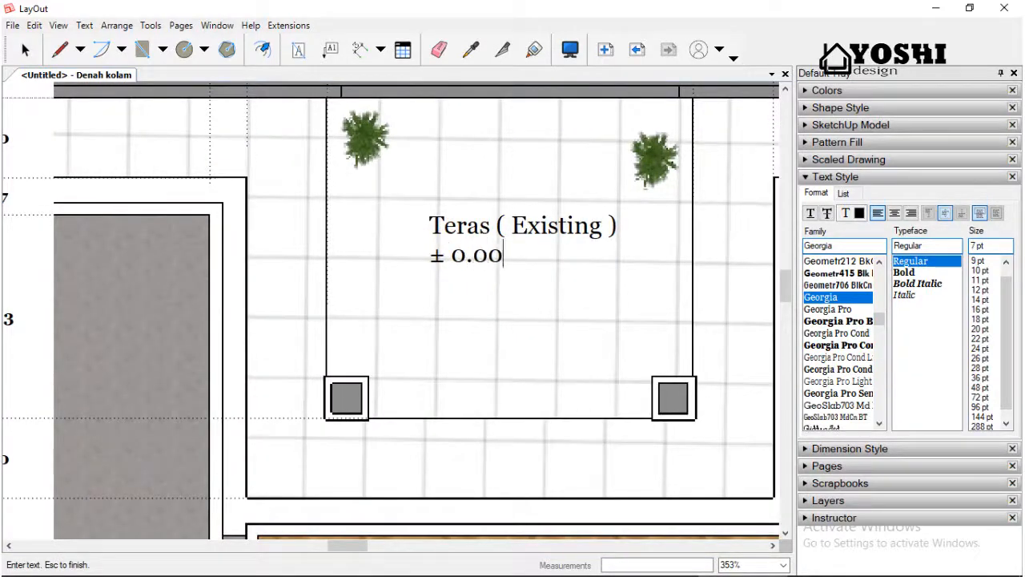
Reduce the "± 0.00" line of the terrace label to 5 pt and finish editing the text.
scroll(488, 235, "up", 2)
left_click_drag(489, 277, 402, 277)
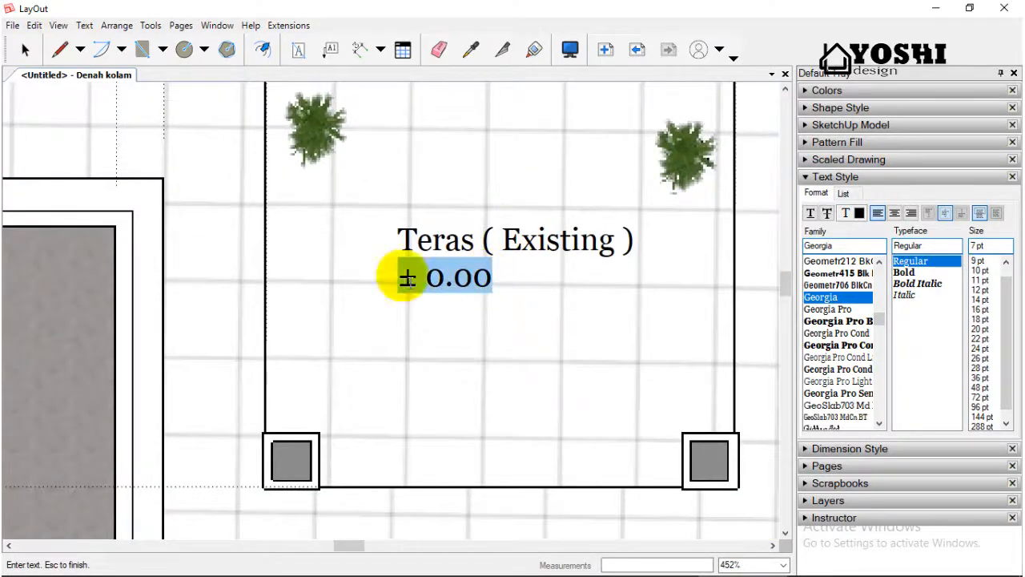
left_click(981, 249)
key("Return")
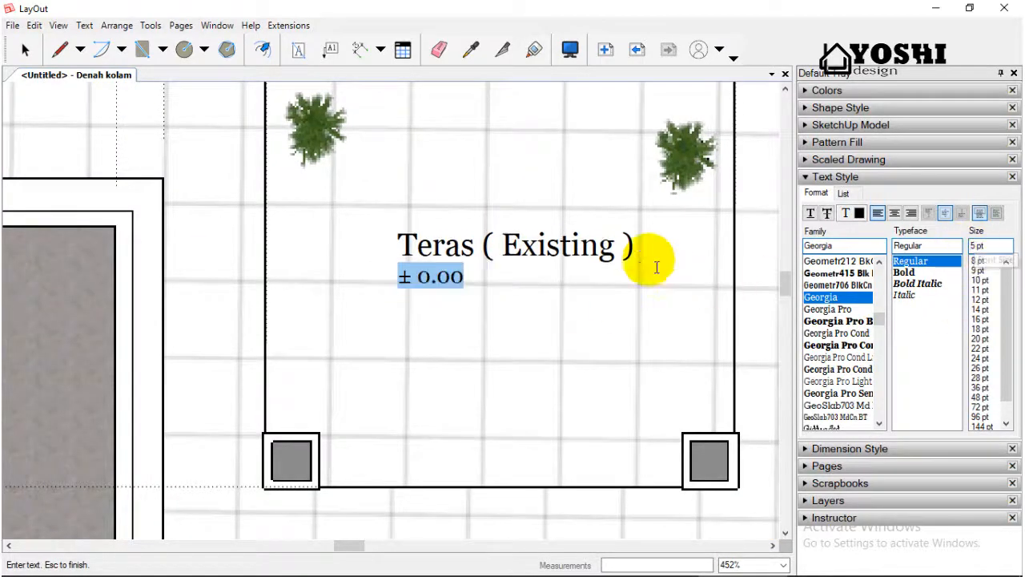
left_click(646, 259)
scroll(532, 337, "down", 3)
left_click(532, 310)
left_click(333, 303)
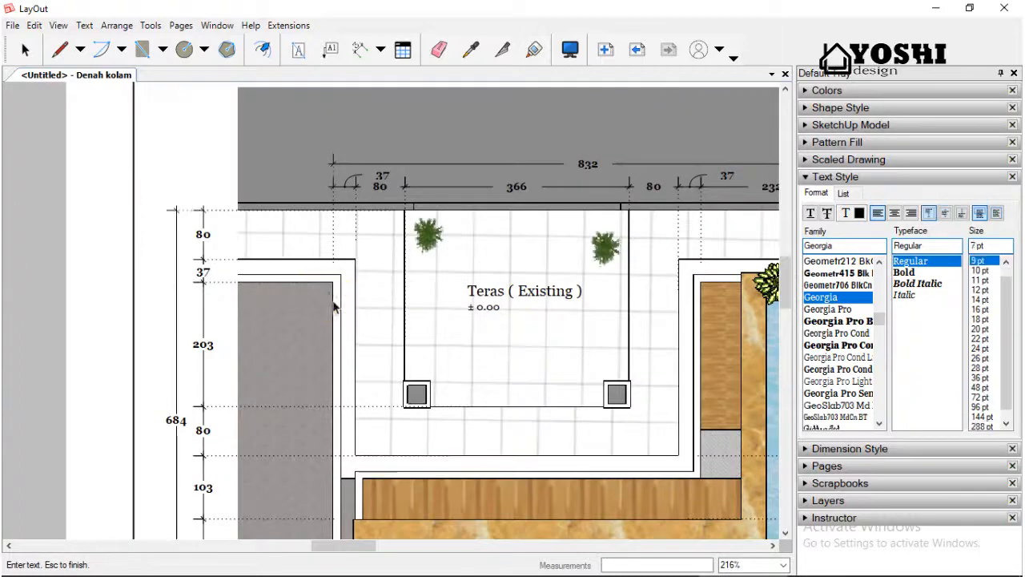
Copy the terrace label to the tiled strip below the terrace and rename the copy "Rabat ( Existing )".
left_click(519, 308)
scroll(517, 308, "down", 1)
left_click_drag(517, 309, 445, 391, "ctrl")
scroll(577, 405, "up", 3)
double_click(522, 394)
left_click(516, 398)
type("Rabat ( Existing")
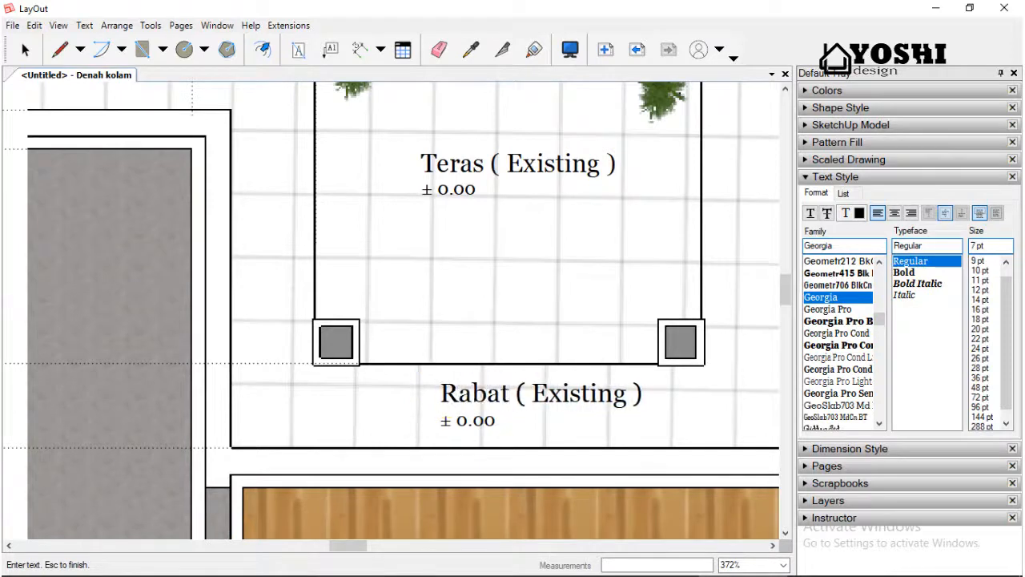
key("Escape")
Copy the "Rabat ( Existing )" label onto the wooden deck below and rename the copy "Rabat Kolam".
scroll(486, 325, "down", 2)
left_click(554, 385)
left_click_drag(554, 384, 576, 466, "ctrl")
scroll(575, 463, "up", 3)
double_click(579, 461)
scroll(597, 450, "up", 1)
left_click(639, 457)
left_click_drag(639, 457, 481, 453)
type("K")
scroll(486, 450, "down", 3)
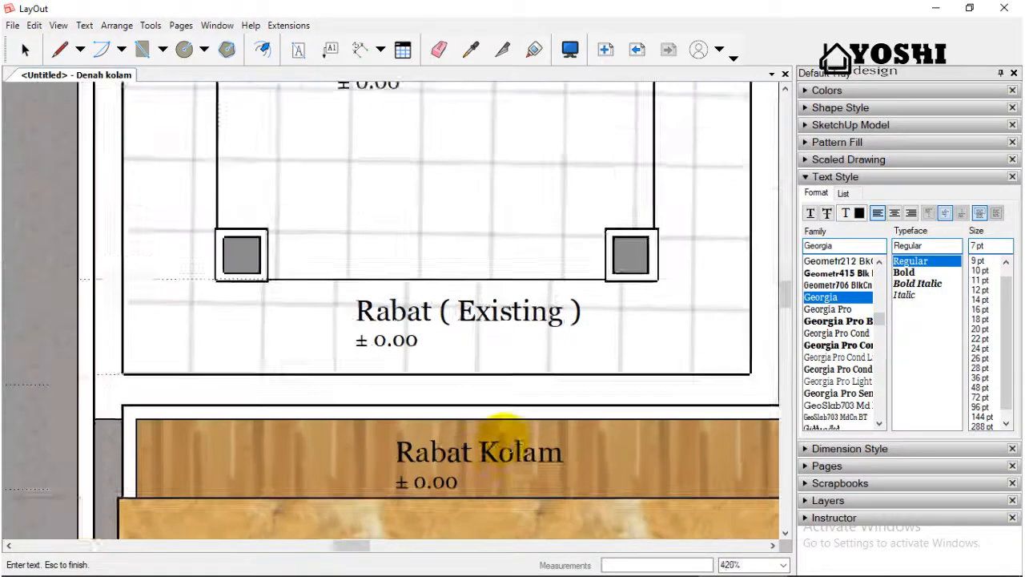
Replace the level line of the "Rabat Kolam" label with "-0.20".
scroll(435, 477, "up", 4)
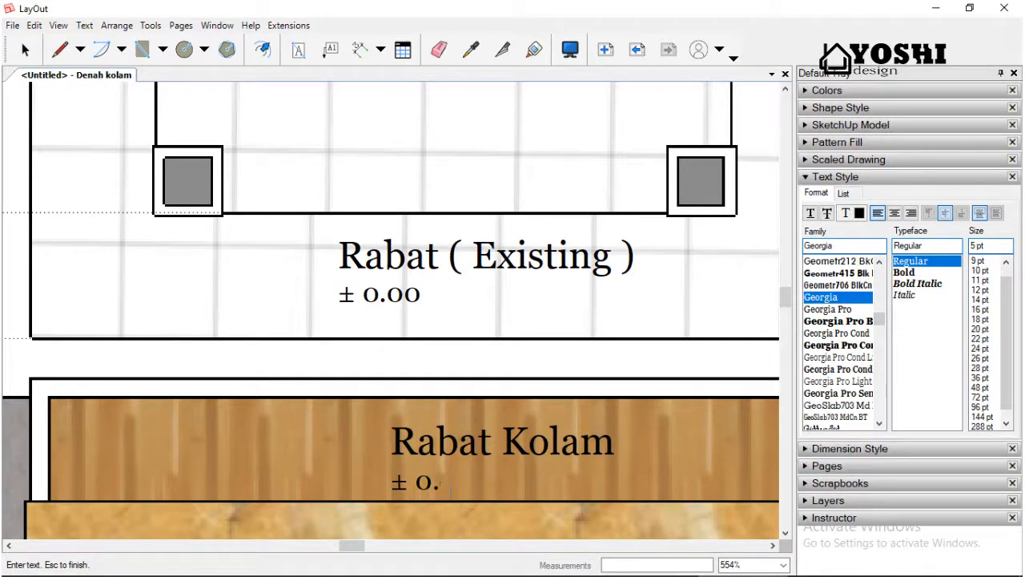
key("BackSpace")
key("BackSpace")
key("BackSpace")
key("BackSpace")
key("BackSpace")
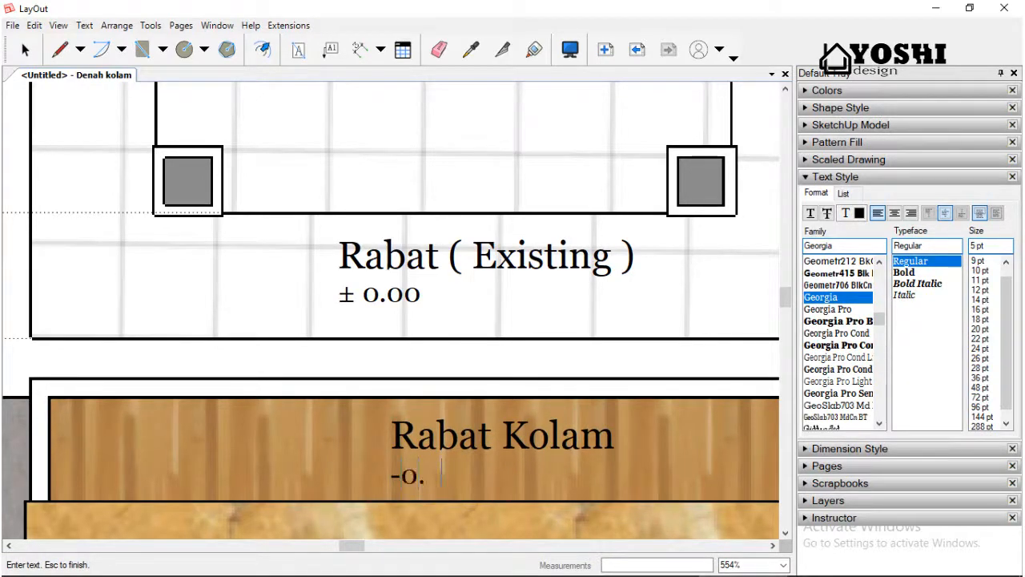
left_click(426, 378)
Change the level line of the "Rabat ( Existing )" label to "- 0.15".
scroll(404, 304, "up", 2)
double_click(373, 297)
scroll(373, 297, "up", 3)
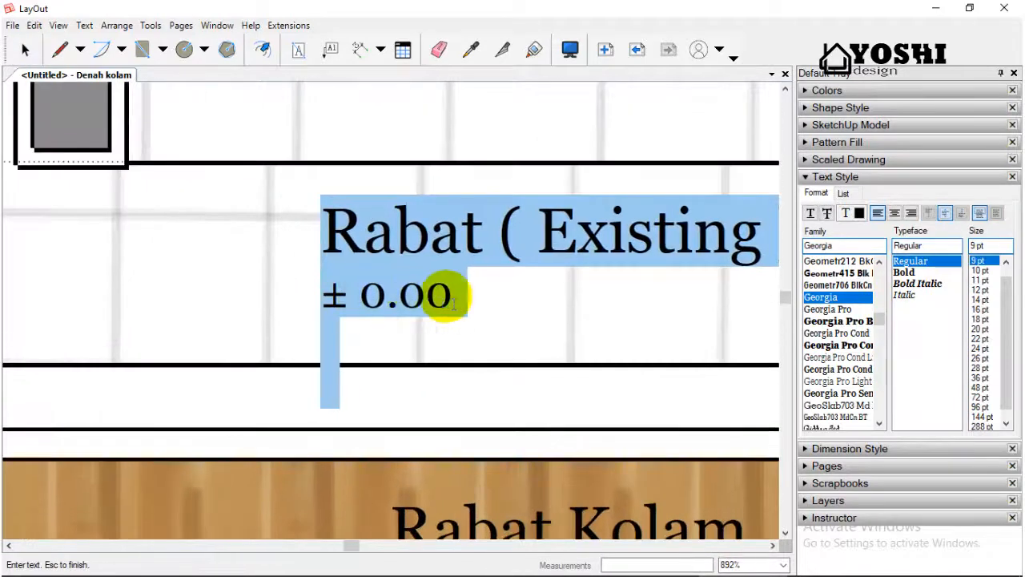
left_click_drag(450, 298, 328, 315)
type("-0.15")
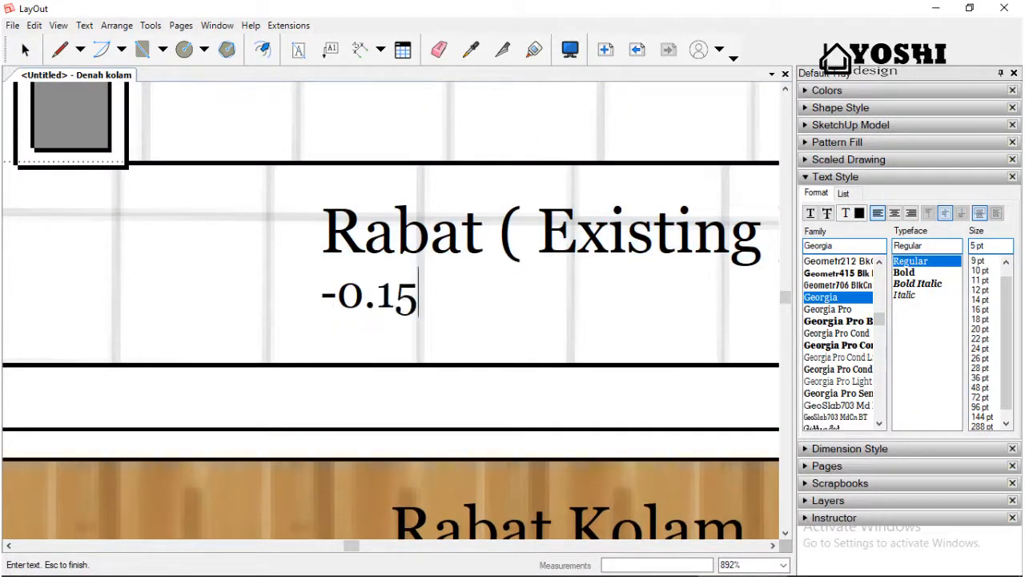
scroll(336, 315, "down", 5)
scroll(346, 319, "up", 2)
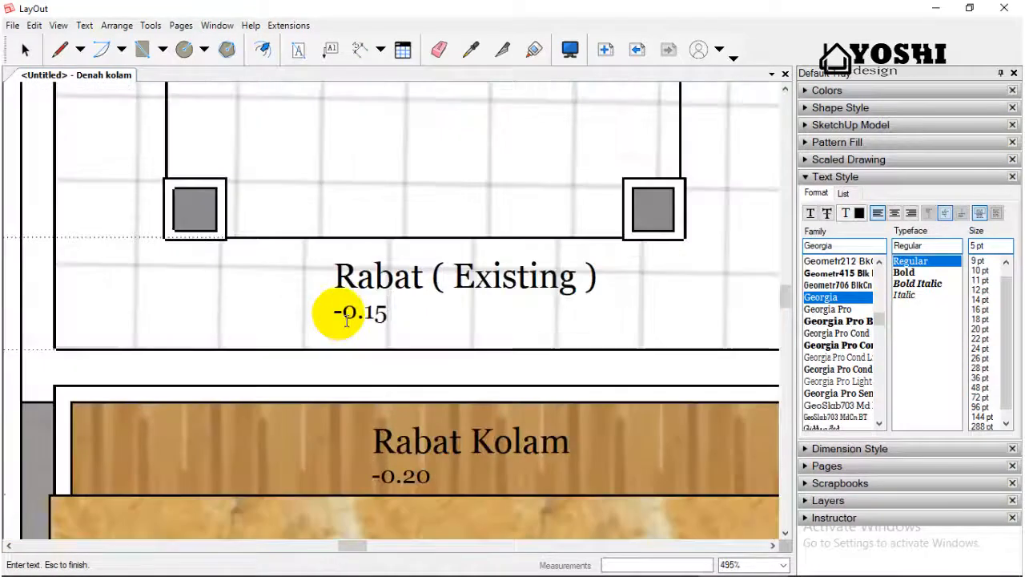
Insert a space after the minus sign in the "Rabat Kolam" level so it reads "- 0.20".
left_click(408, 480)
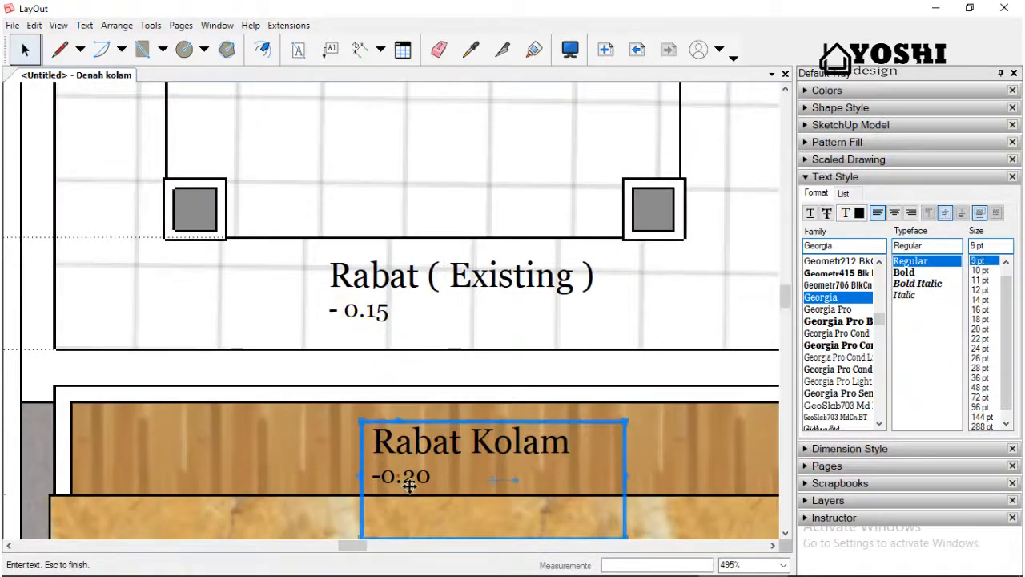
double_click(410, 486)
left_click(383, 477)
scroll(421, 480, "down", 1)
key("Escape")
scroll(415, 450, "down", 2)
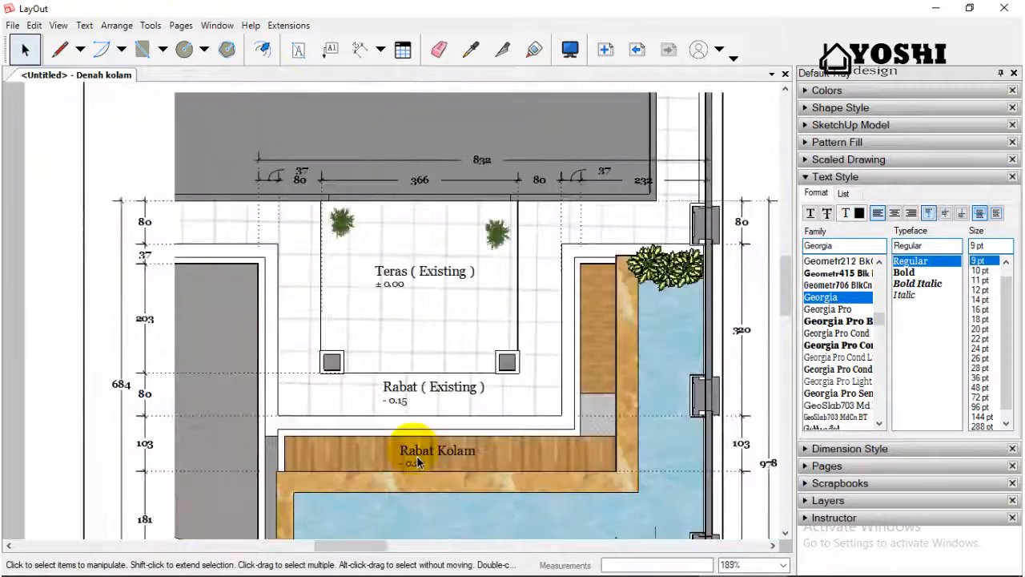
Copy the "Rabat Kolam" label into the pool water area and change the copy's name to "Kolam iakan".
scroll(405, 440, "down", 3)
scroll(456, 421, "up", 2)
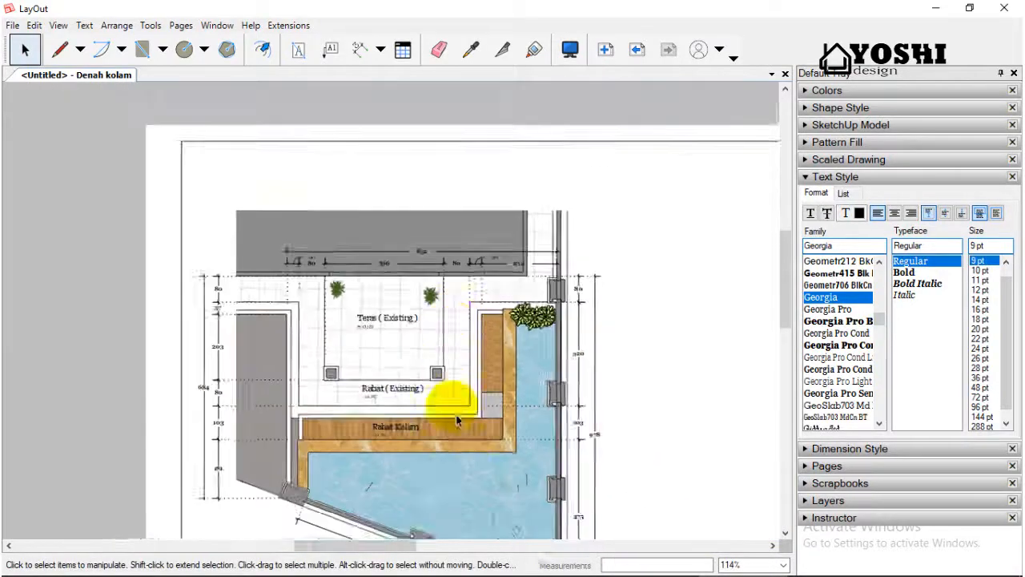
scroll(457, 420, "up", 1)
left_click(394, 425)
left_click_drag(393, 425, 437, 505)
scroll(467, 503, "up", 1)
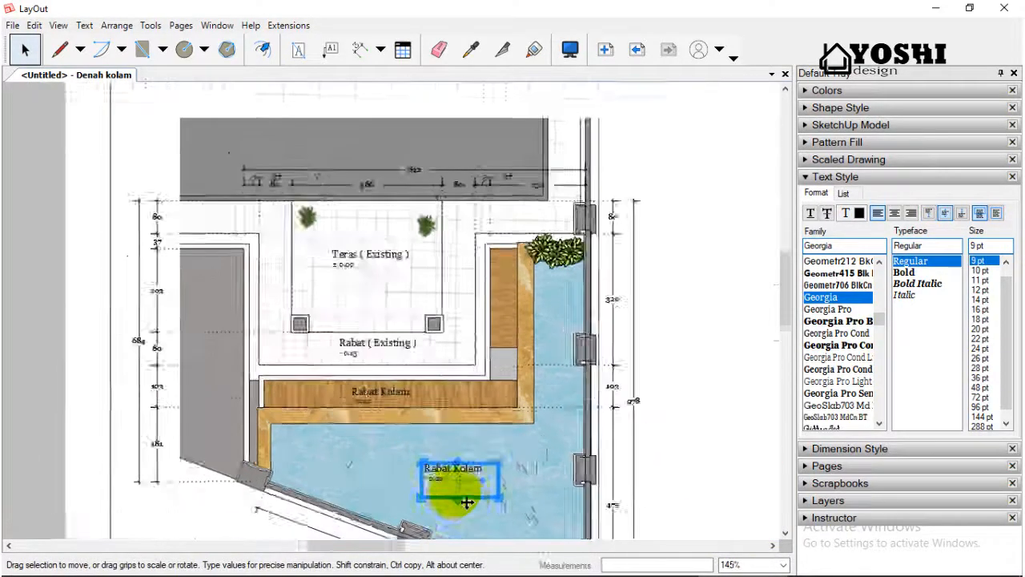
scroll(459, 489, "up", 2)
double_click(458, 489)
scroll(449, 482, "up", 1)
left_click(513, 463)
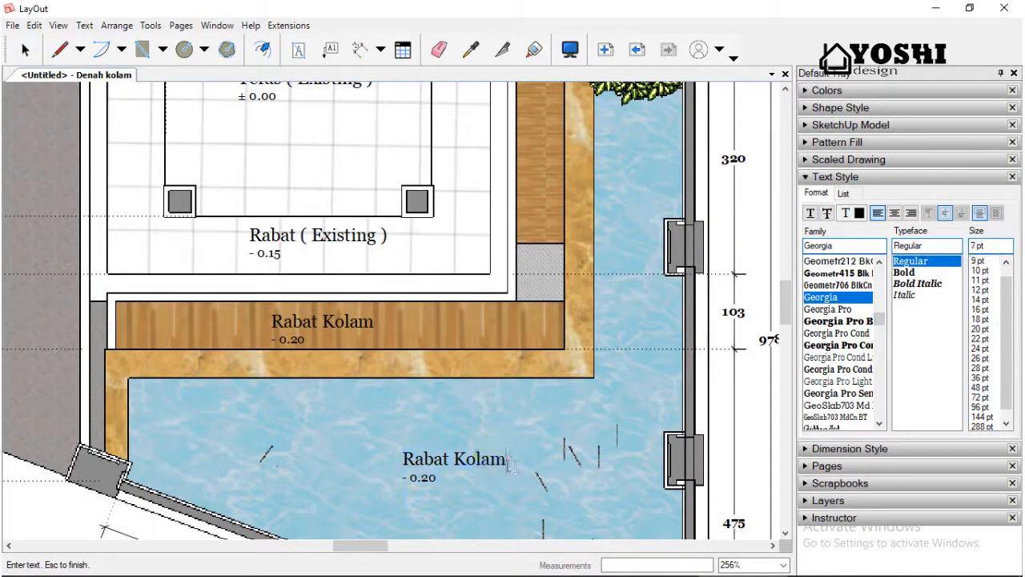
left_click(409, 462, "shift")
type("Kolam iakan")
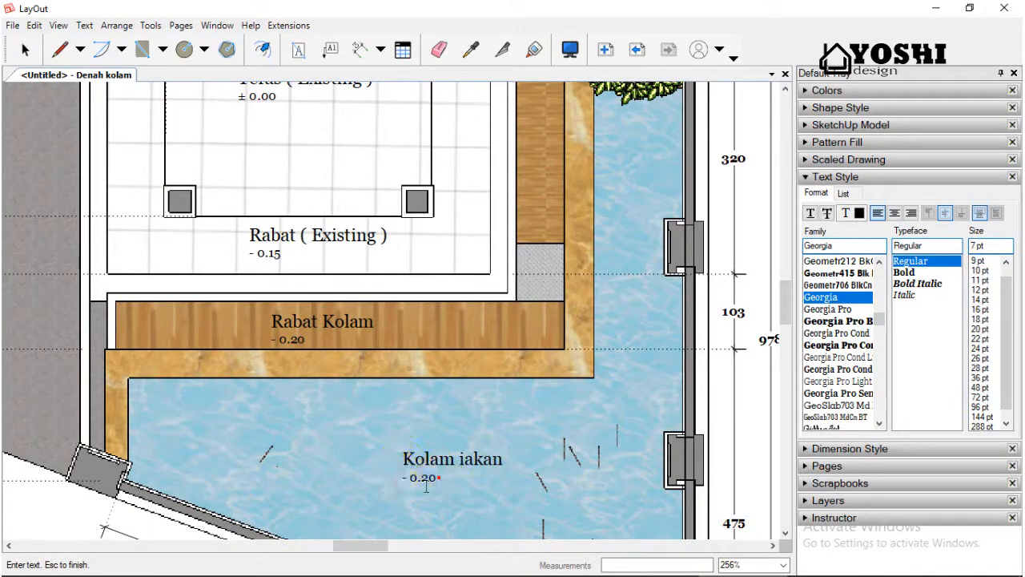
Replace the level line of the pool label with "+ 0.50" and finish editing the text.
left_click_drag(439, 480, 403, 482)
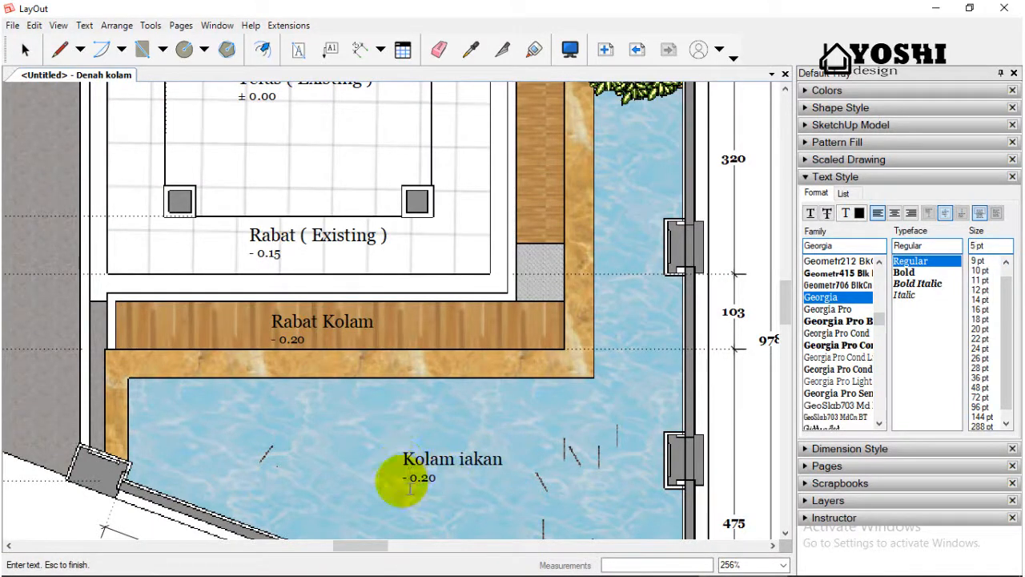
type("+")
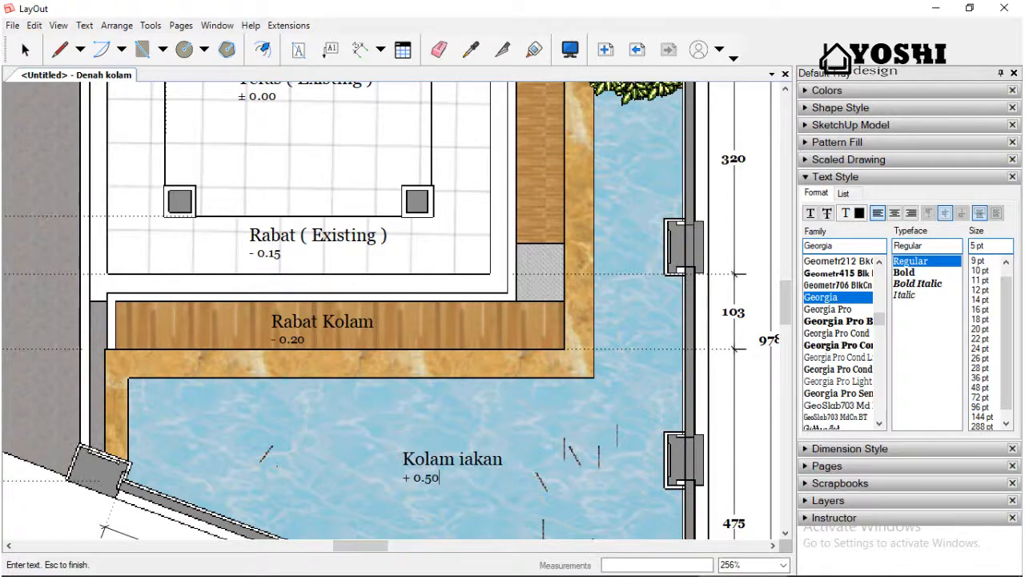
key("Escape")
scroll(432, 433, "down", 5)
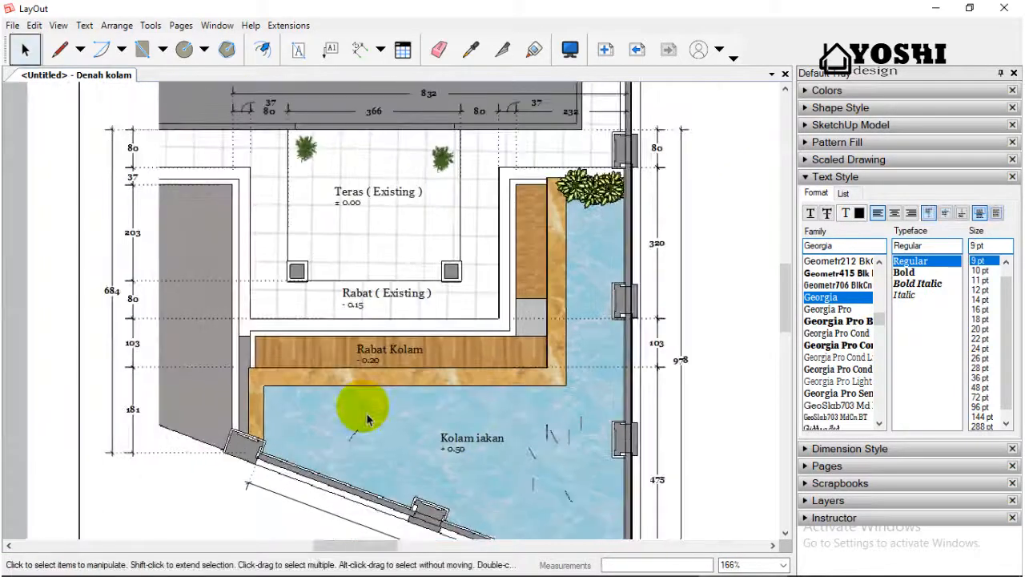
scroll(410, 276, "down", 3)
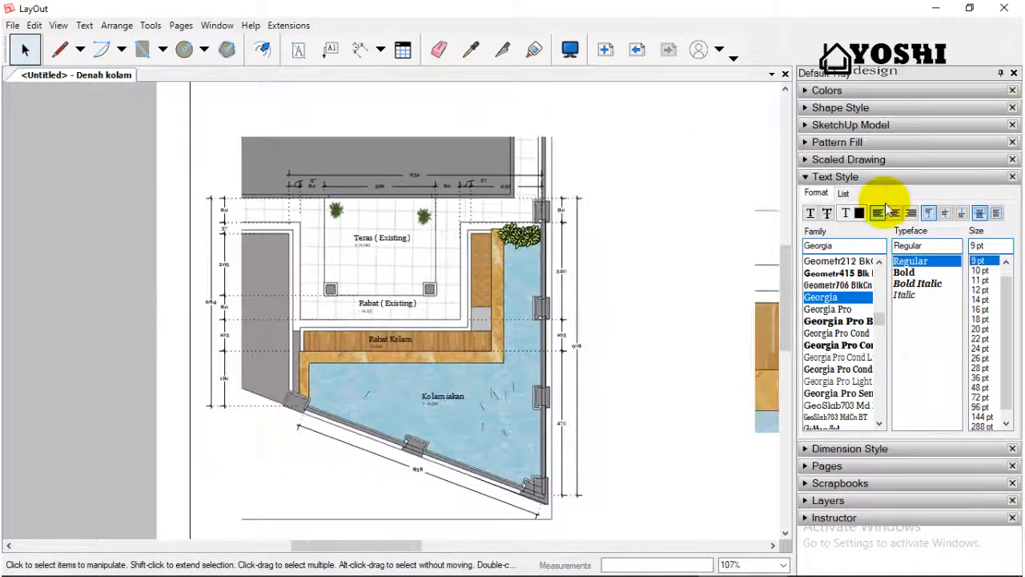
Move the "Teras", "Rabat ( Existing )" and "Rabat Kolam" labels in place onto the Keterangan layer, and make the Ukuran layer active.
left_click(878, 177)
scroll(388, 343, "up", 2)
left_click(388, 343)
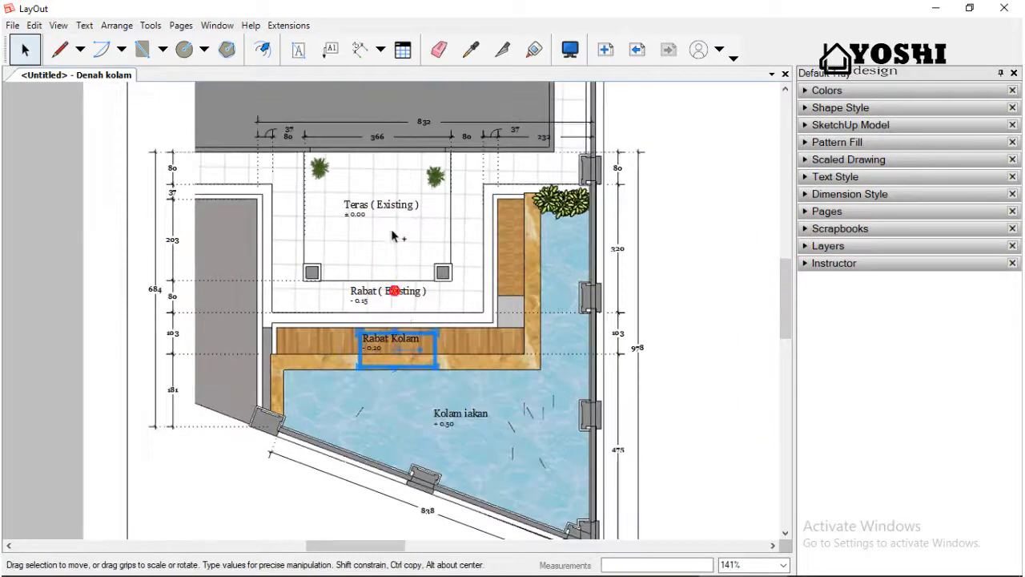
left_click(392, 304, "shift")
left_click(387, 239, "shift")
left_click(34, 25)
left_click(32, 93)
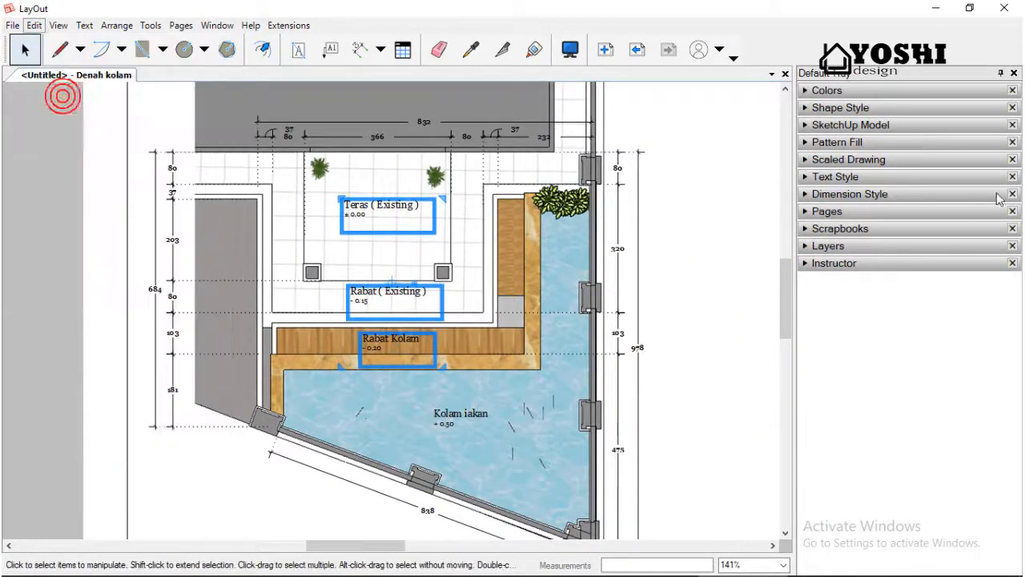
left_click(833, 246)
left_click(841, 283)
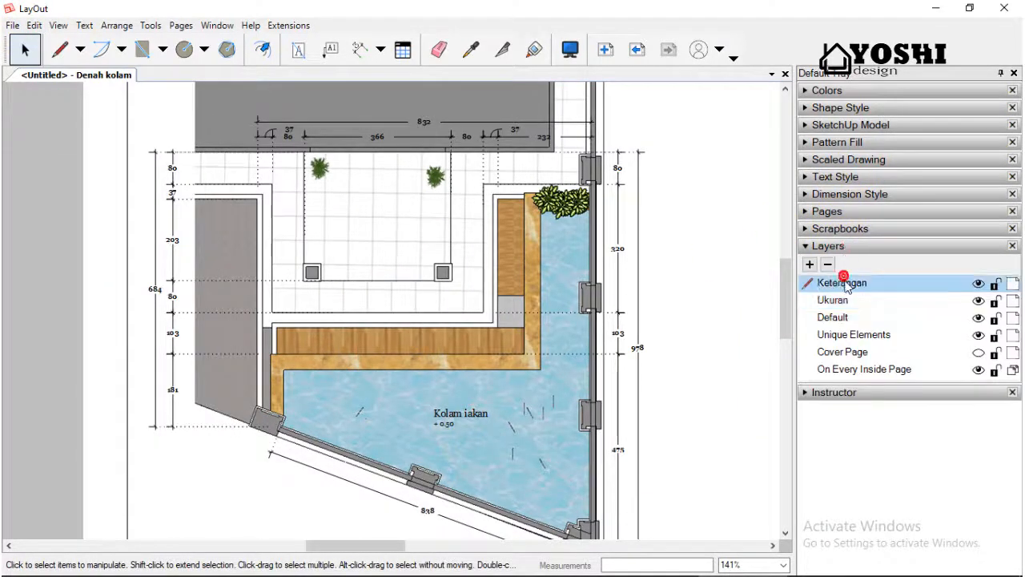
left_click(34, 26)
left_click(81, 173)
left_click(837, 300)
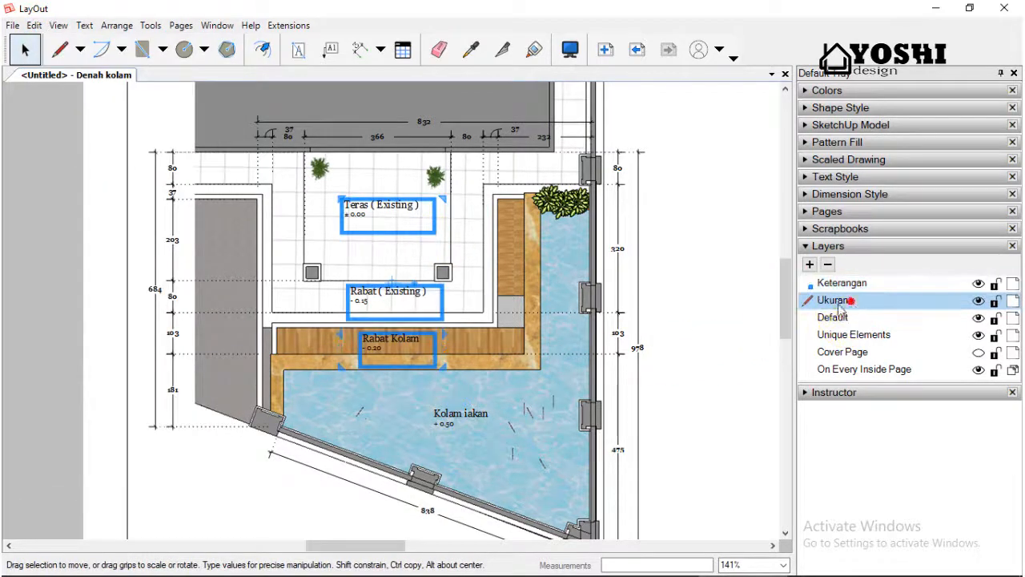
Make the Keterangan layer active and clear the label selection.
left_click(845, 283)
scroll(88, 335, "down", 3)
left_click(88, 335)
left_click(922, 325)
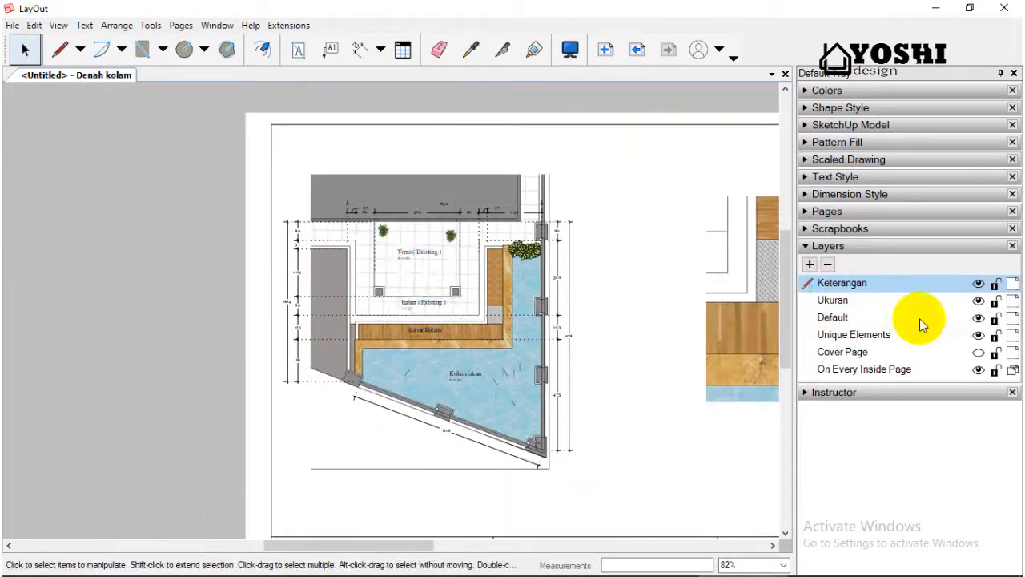
Place the vertical section B marker from the "YOSHI aja deh" drafting symbols scrapbook over the middle of the terrace plan.
left_click(873, 228)
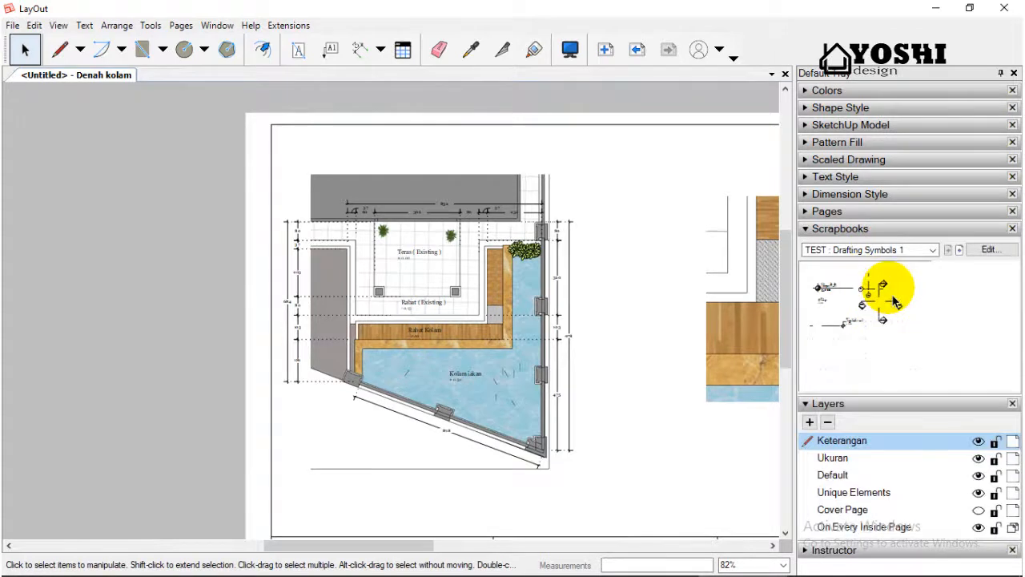
left_click(935, 251)
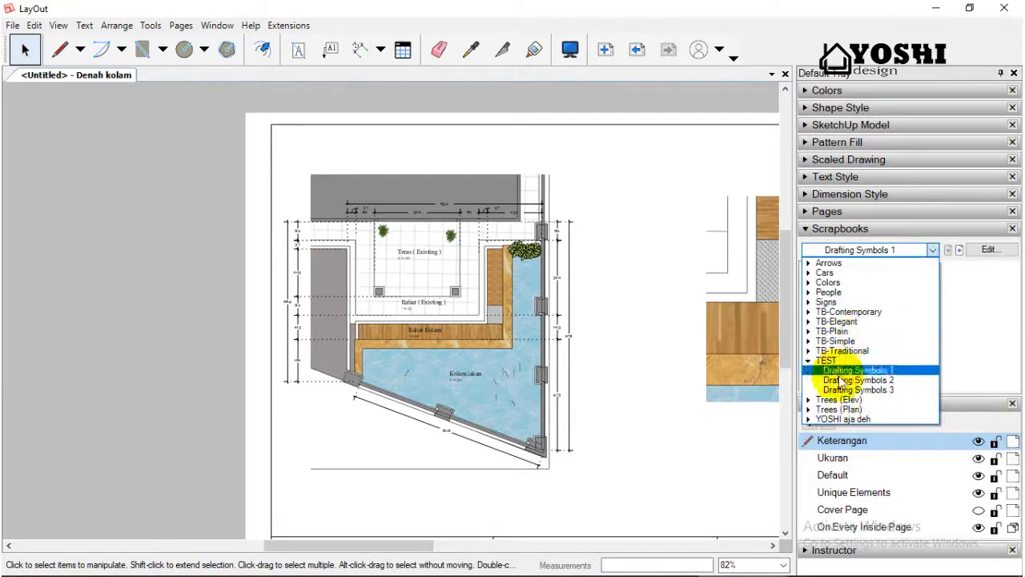
left_click(841, 419)
left_click(886, 320)
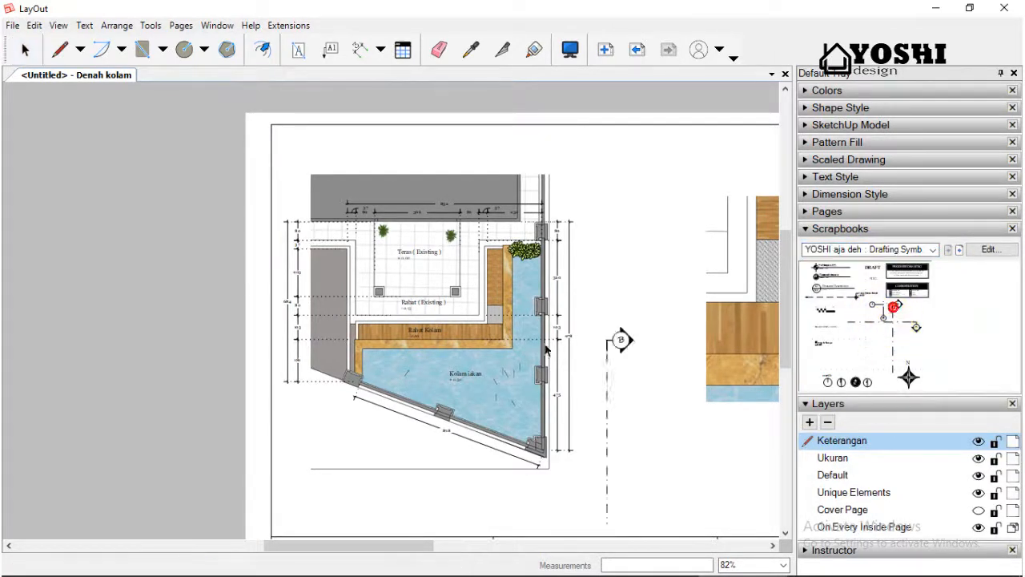
scroll(446, 184, "up", 2)
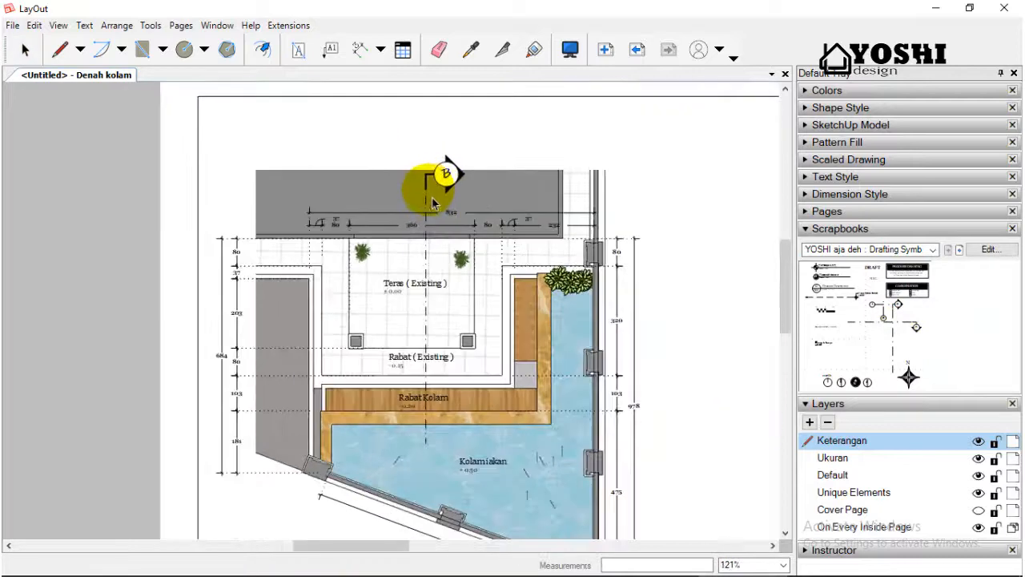
left_click(440, 207)
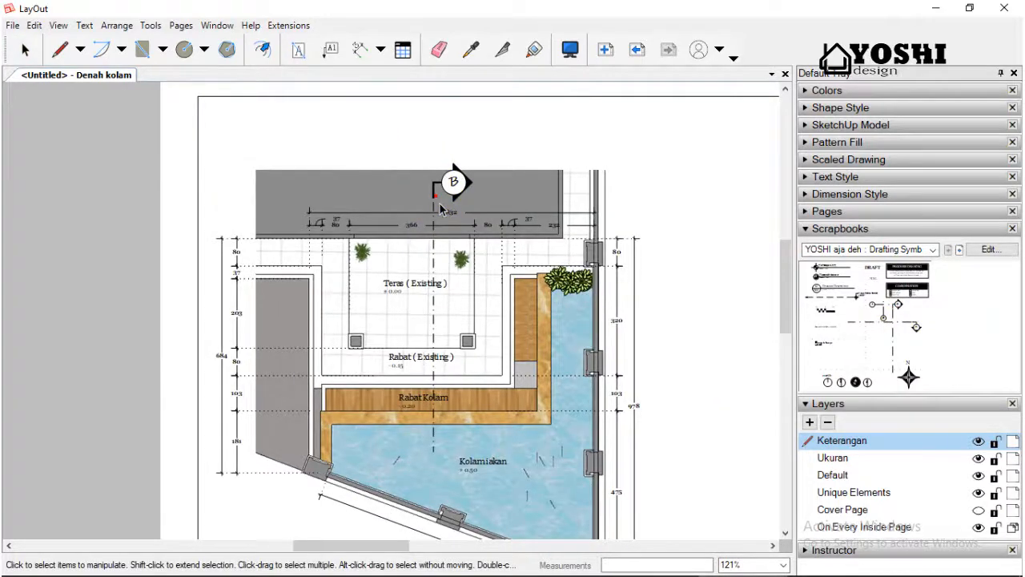
Place the horizontal section A marker from the same scrapbook across the pool, with its symbol outside the plan's right edge.
left_click(916, 327)
left_click(676, 468)
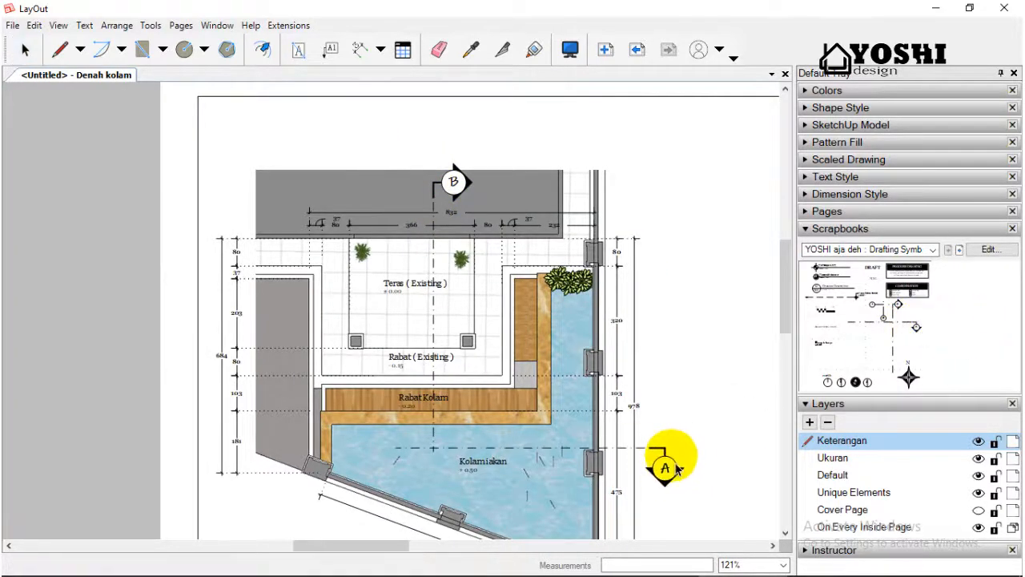
key("space")
Inside the section A marker group, stretch the dashed cutting line leftward by about 1.51 times so it crosses the whole pool plan.
scroll(681, 453, "down", 2)
middle_click_drag(633, 465, 627, 438)
scroll(569, 424, "up", 1)
double_click(554, 415)
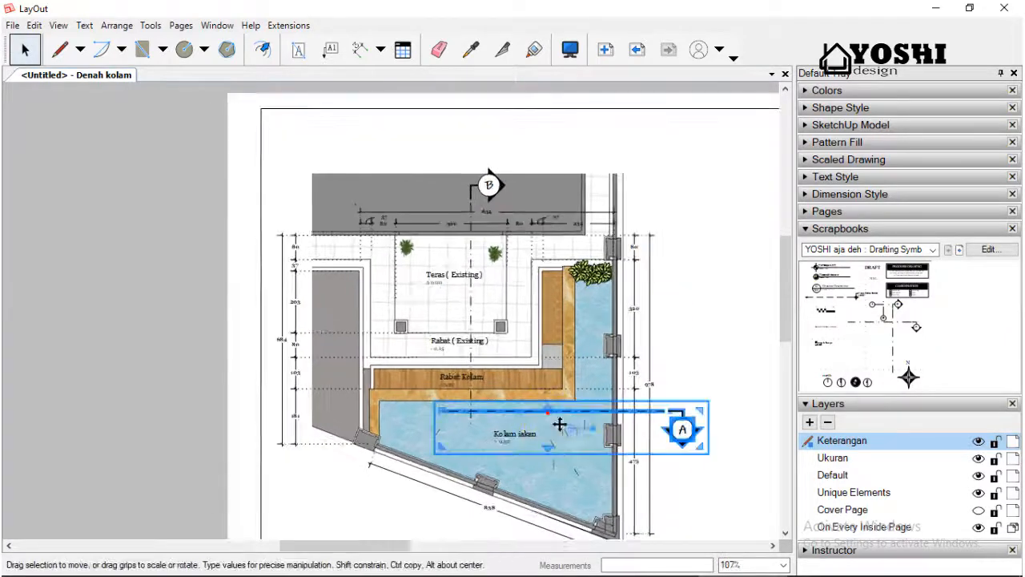
left_click(462, 412)
left_click_drag(440, 411, 328, 412)
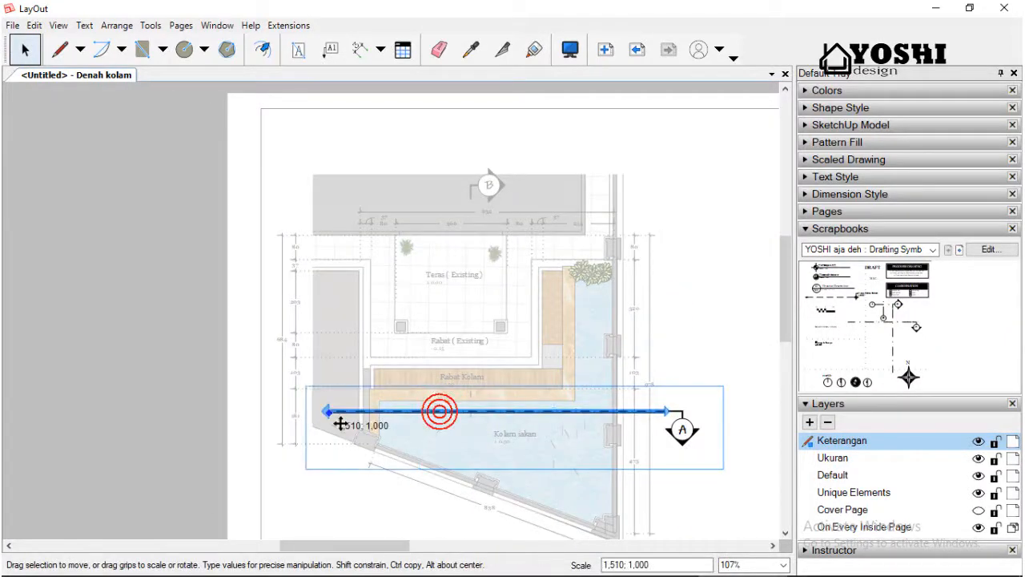
Inside the section B marker group, stretch the dashed cutting line downward past the sloping pool wall and leave the group.
left_click(506, 306)
left_click(495, 258)
left_click(470, 266)
double_click(473, 411)
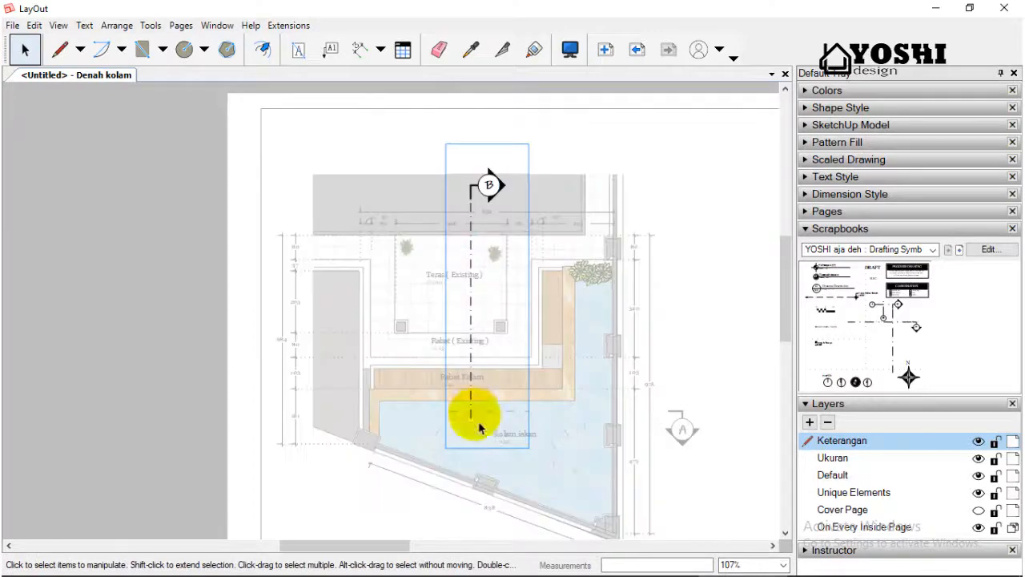
left_click(476, 420)
left_click_drag(472, 512, 472, 532)
scroll(502, 367, "down", 4)
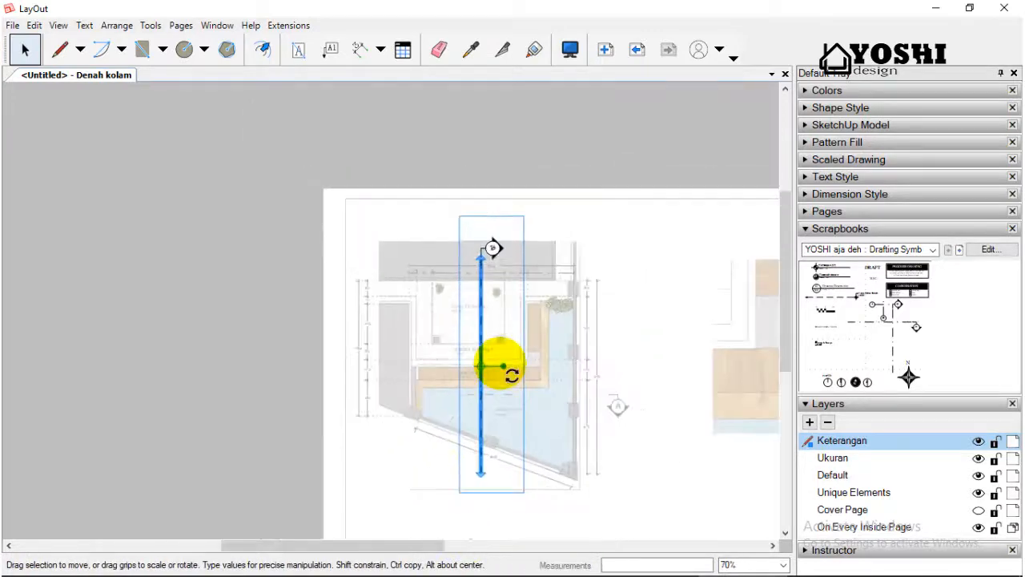
left_click(266, 387)
scroll(603, 332, "up", 3)
left_click(568, 107)
Give the deck detail viewport a black outline with a 0.1 pt stroke.
scroll(556, 160, "down", 2)
scroll(515, 256, "up", 4)
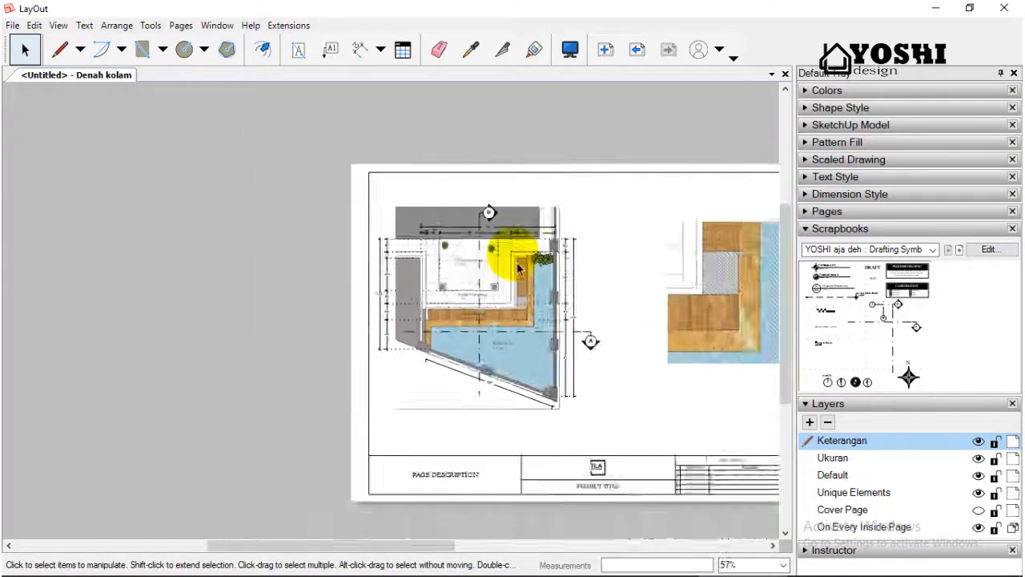
scroll(470, 350, "down", 3)
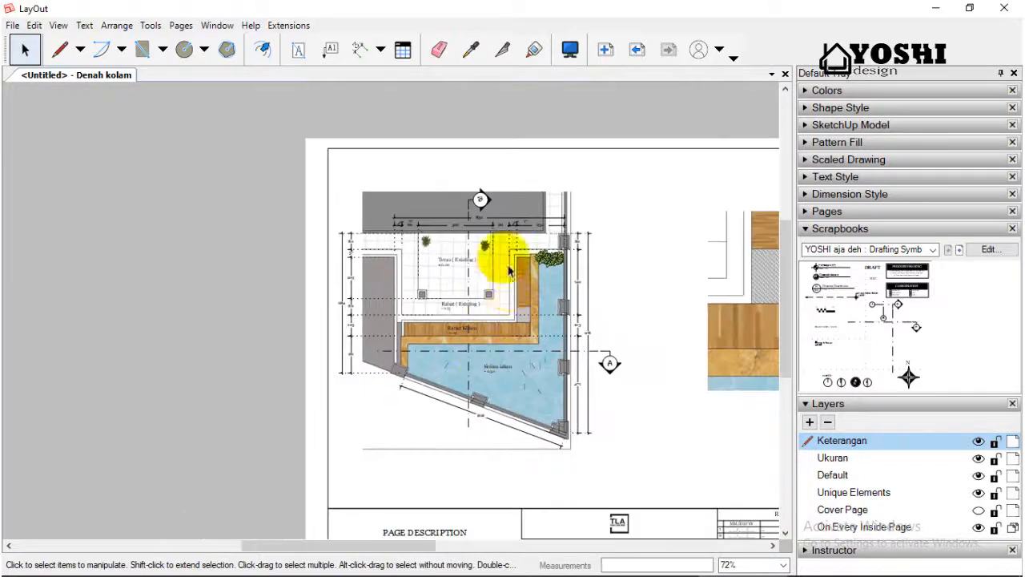
scroll(502, 265, "up", 2)
scroll(479, 298, "down", 3)
scroll(695, 311, "up", 2)
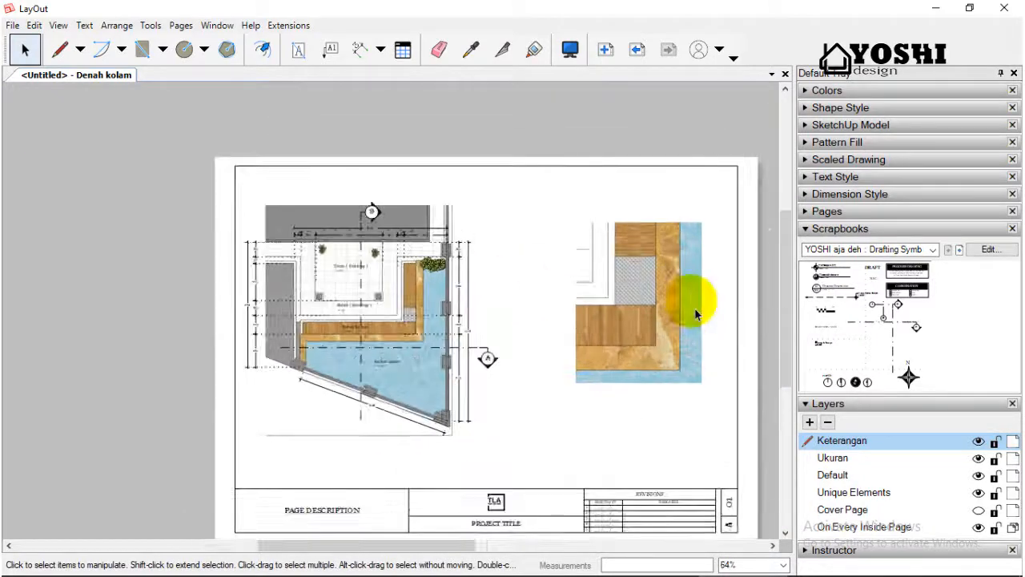
left_click(696, 313)
left_click(840, 228)
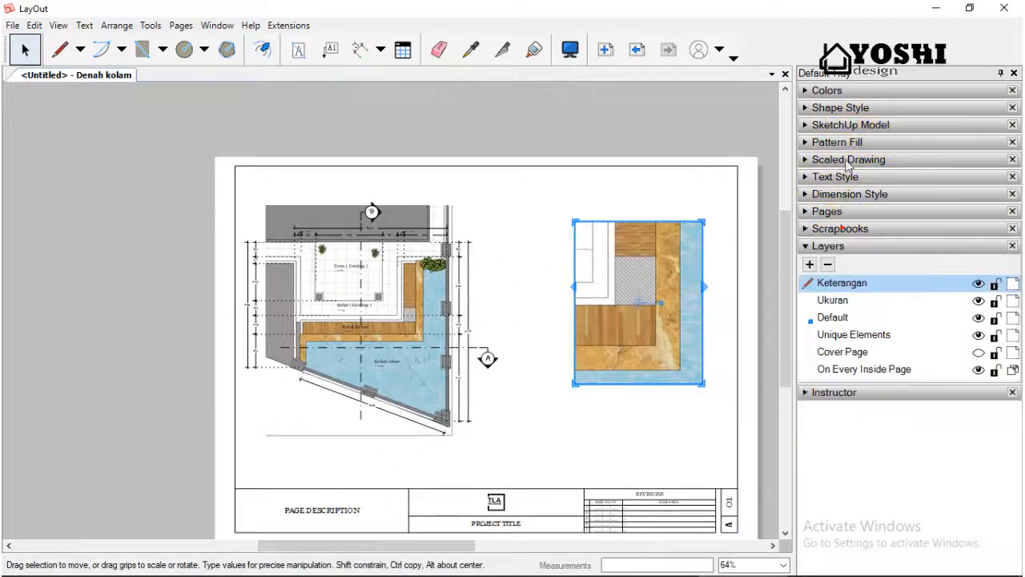
left_click(849, 126)
left_click(849, 126)
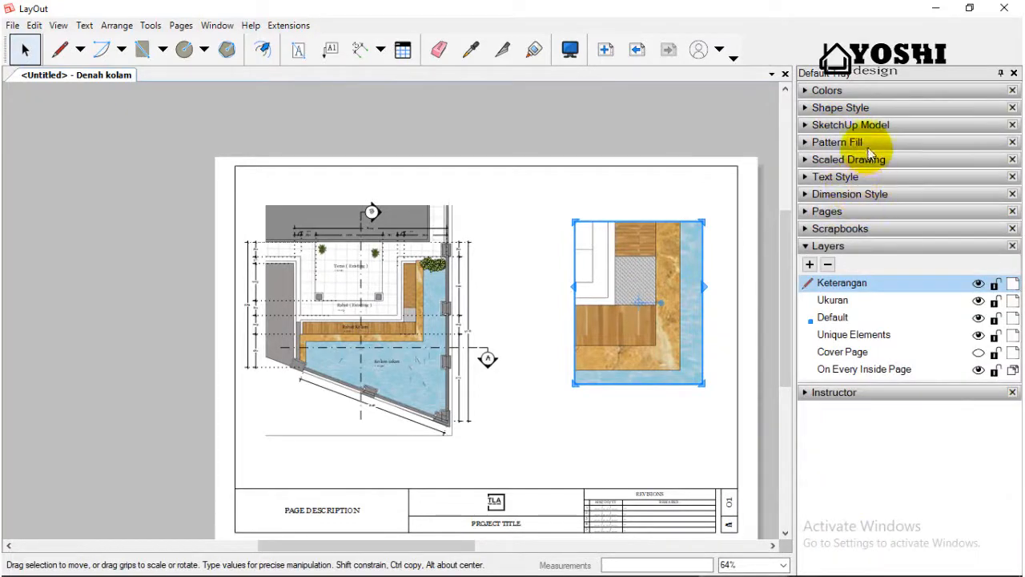
left_click(850, 113)
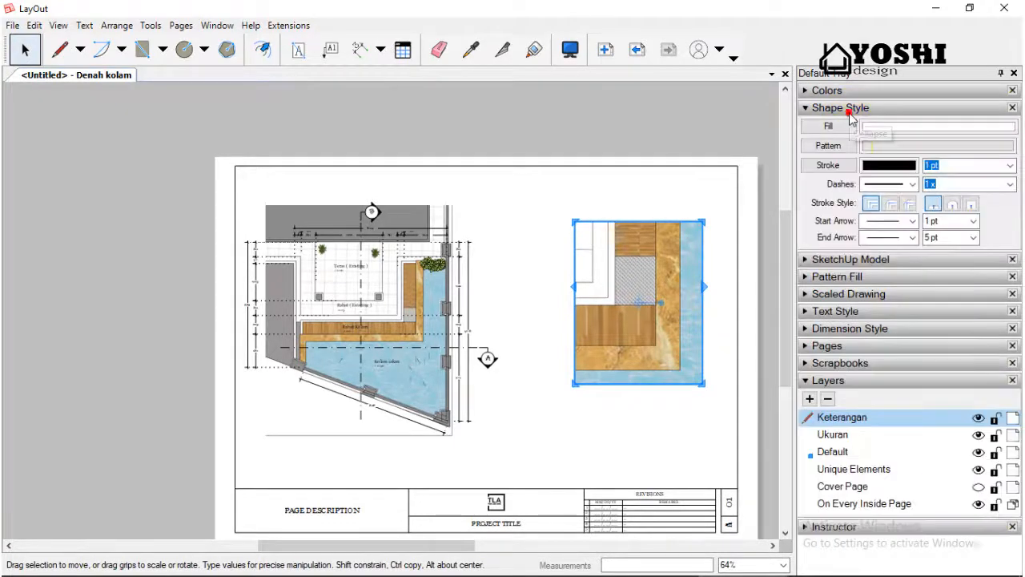
left_click(1010, 166)
left_click(964, 178)
Change the deck detail viewport's outline to a dashed pattern at 0.75x dash scale and deselect it.
left_click(1010, 185)
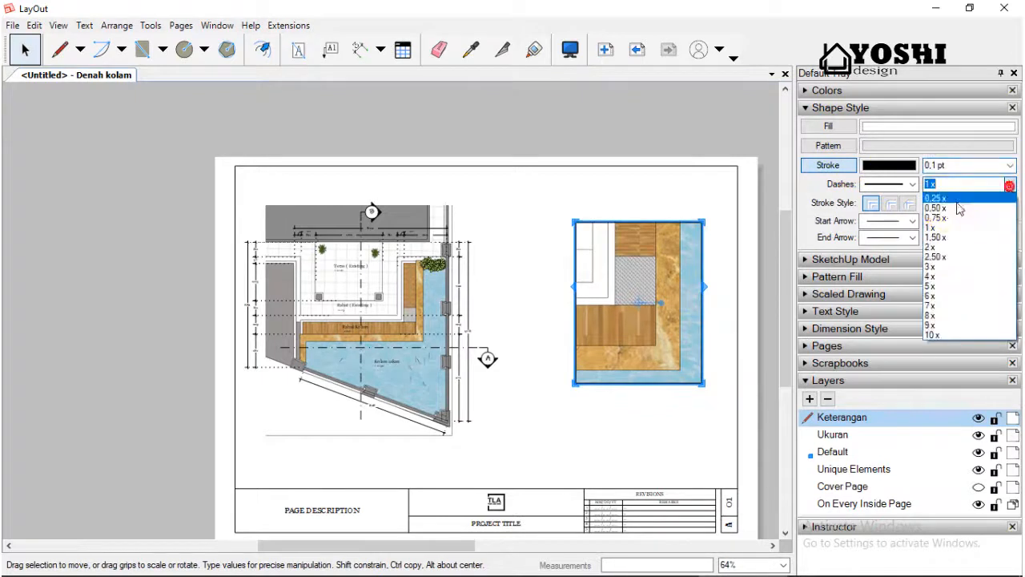
left_click(949, 199)
left_click(913, 186)
left_click(907, 214)
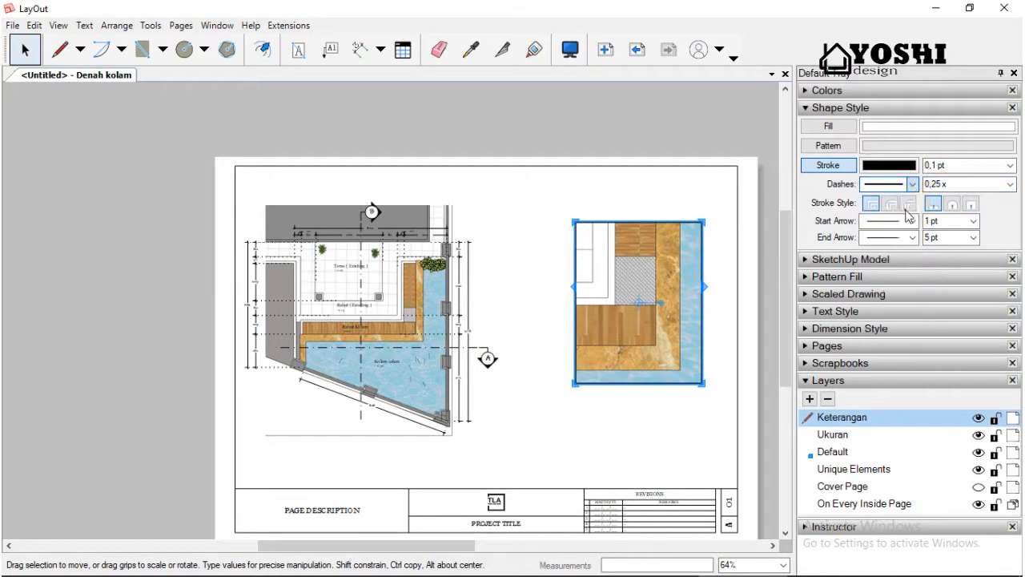
left_click(1010, 184)
left_click(946, 227)
left_click(1009, 184)
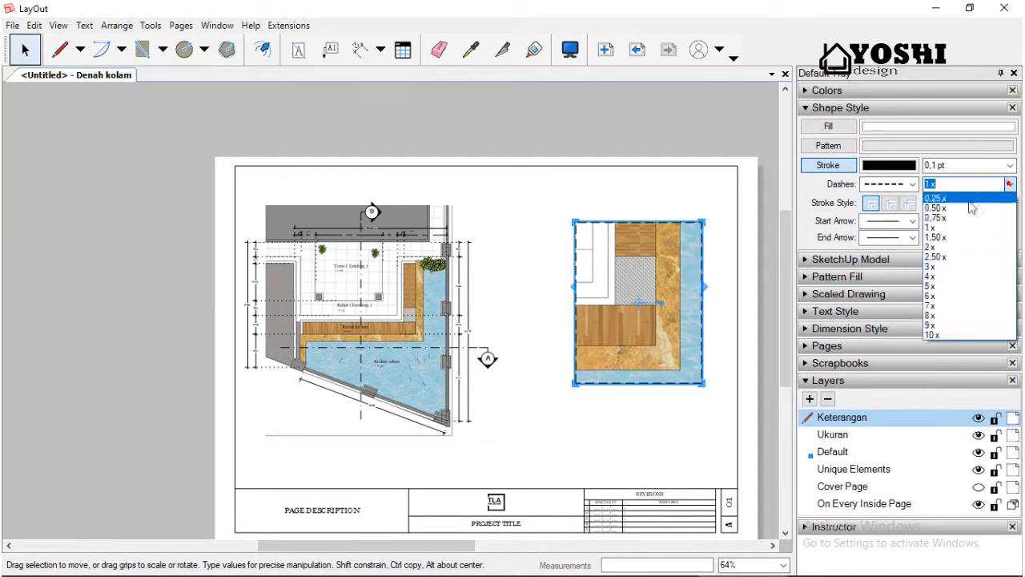
left_click(955, 218)
left_click(718, 135)
Set the Rectangle tool to a dashed outline with 0.25x dash scale and 0.1 pt stroke.
scroll(687, 246, "up", 3)
scroll(689, 257, "down", 2)
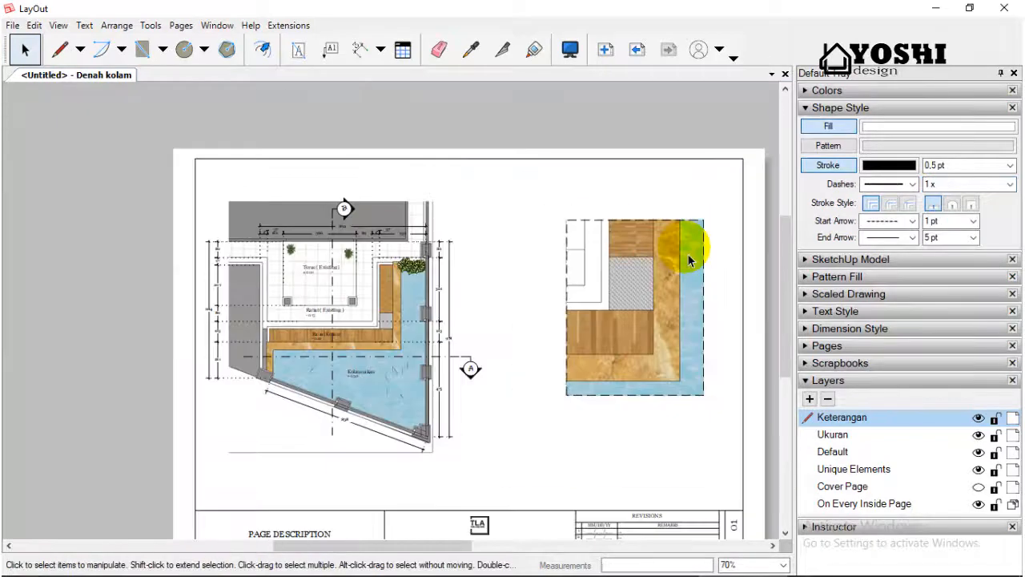
scroll(471, 329, "up", 2)
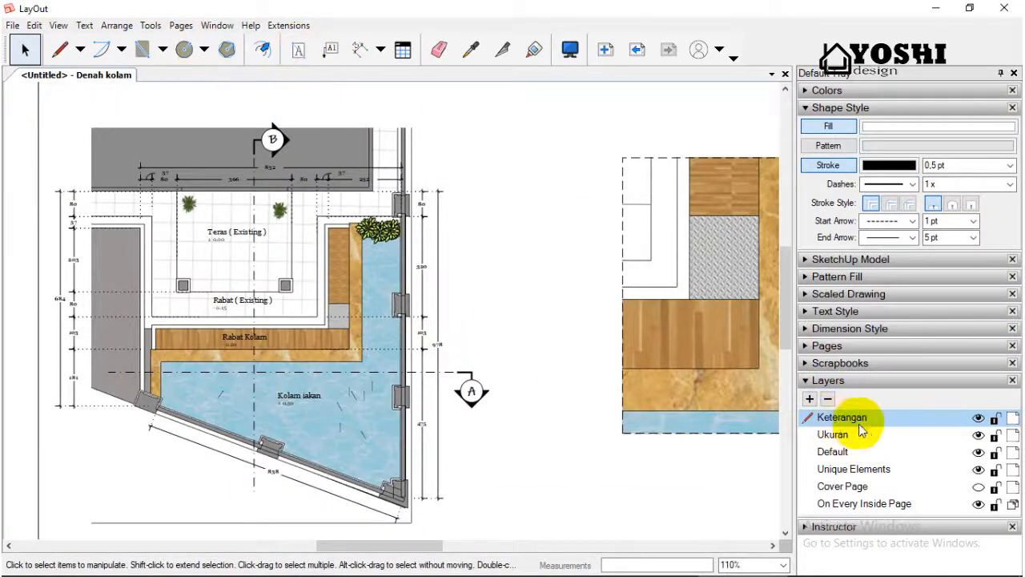
left_click(142, 50)
left_click(909, 185)
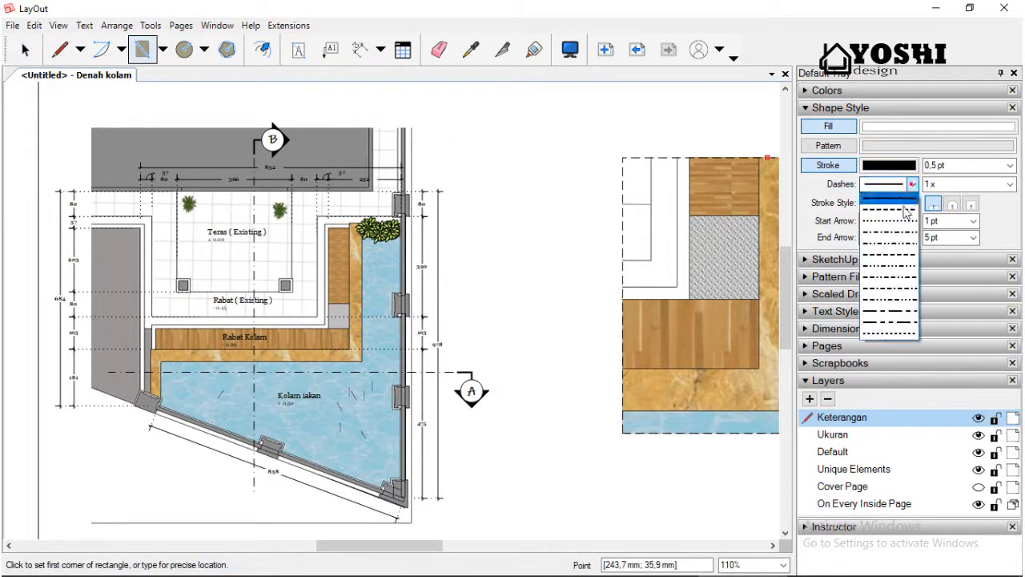
left_click(899, 222)
left_click(1010, 184)
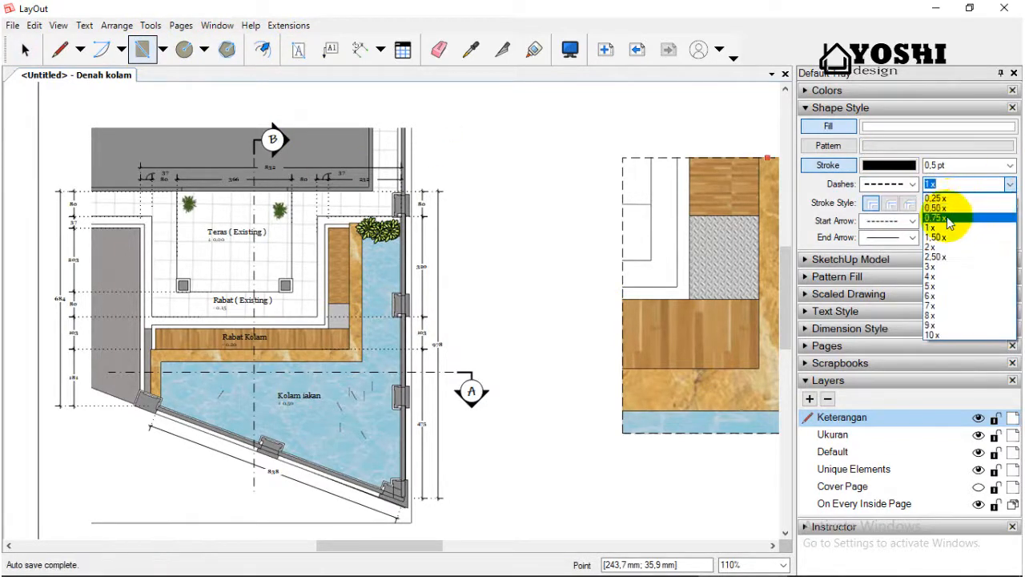
left_click(948, 200)
left_click(1007, 166)
left_click(979, 179)
Draw a dashed rectangle on the plan around the deck's inner corner with the grey panel, matching the detail's area.
scroll(305, 338, "up", 2)
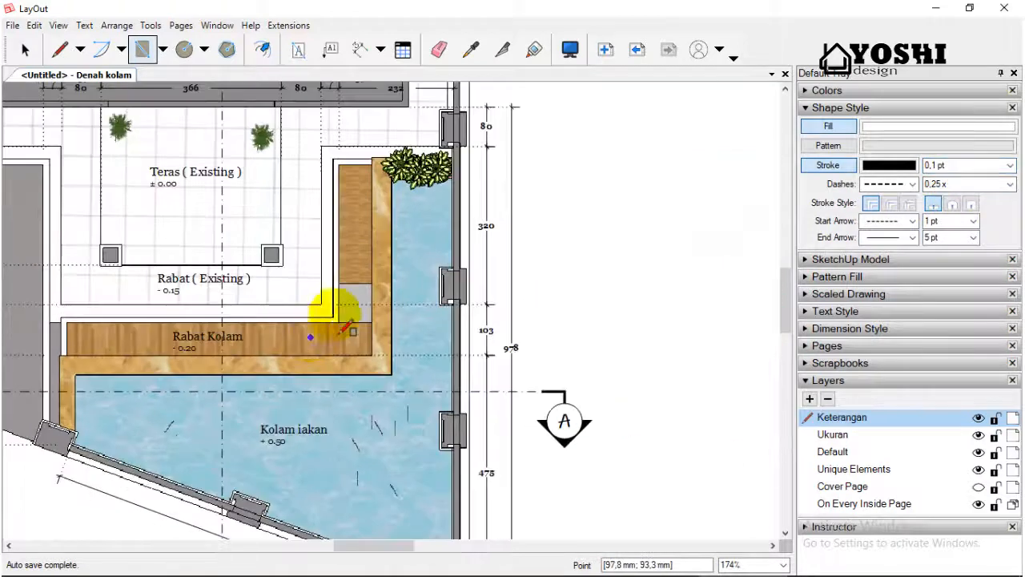
scroll(352, 322, "down", 3)
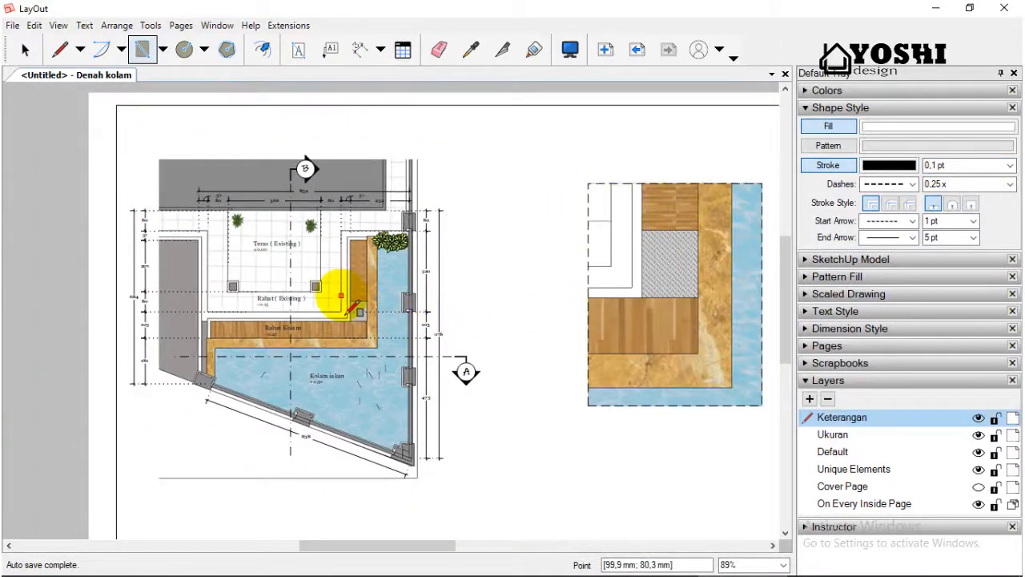
left_click(333, 287)
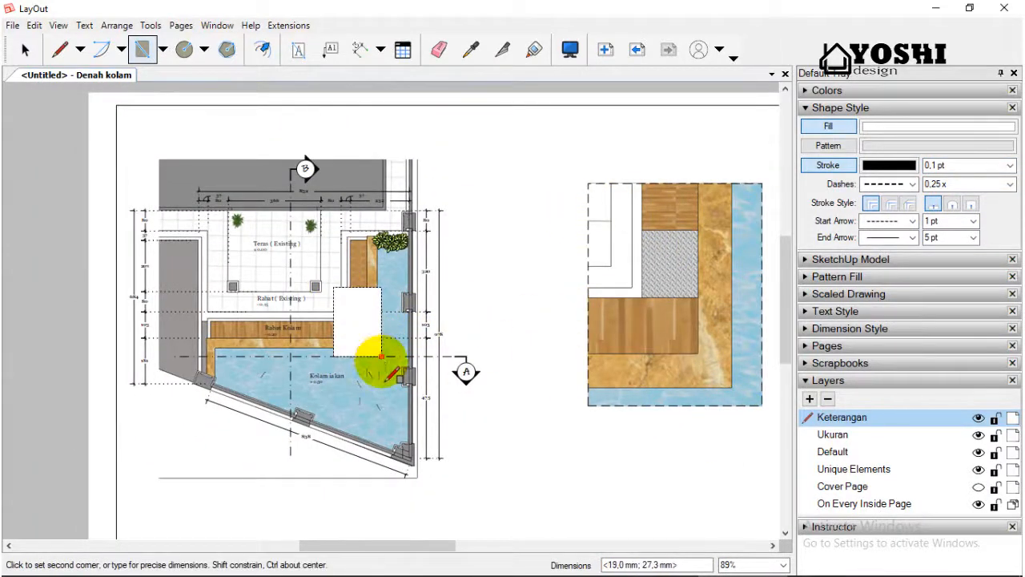
left_click(383, 364)
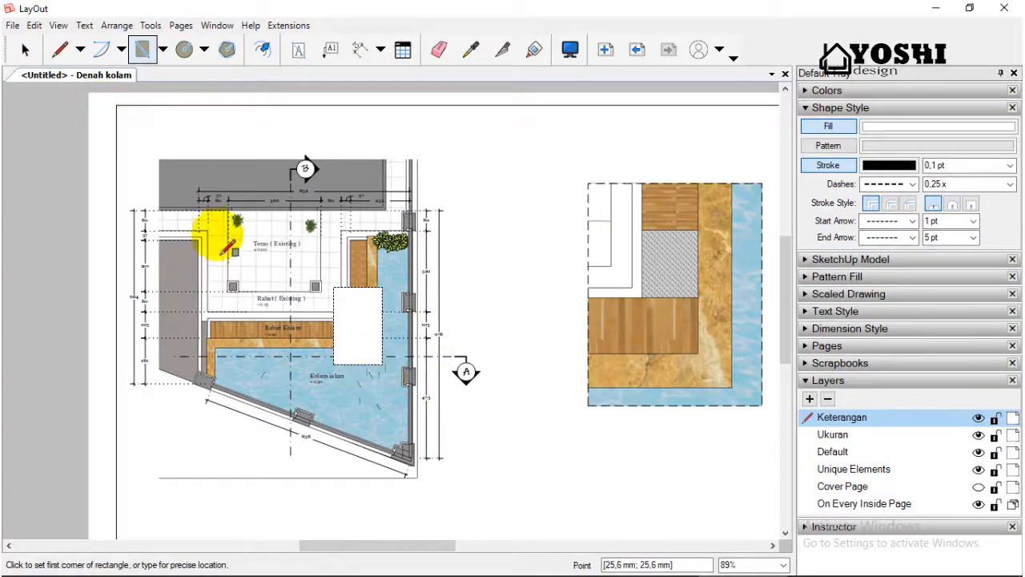
Remove the fill from the dashed rectangle so the plan shows through, and deselect it.
key("space")
left_click(380, 332)
left_click(841, 128)
scroll(377, 321, "up", 3)
scroll(366, 297, "down", 4)
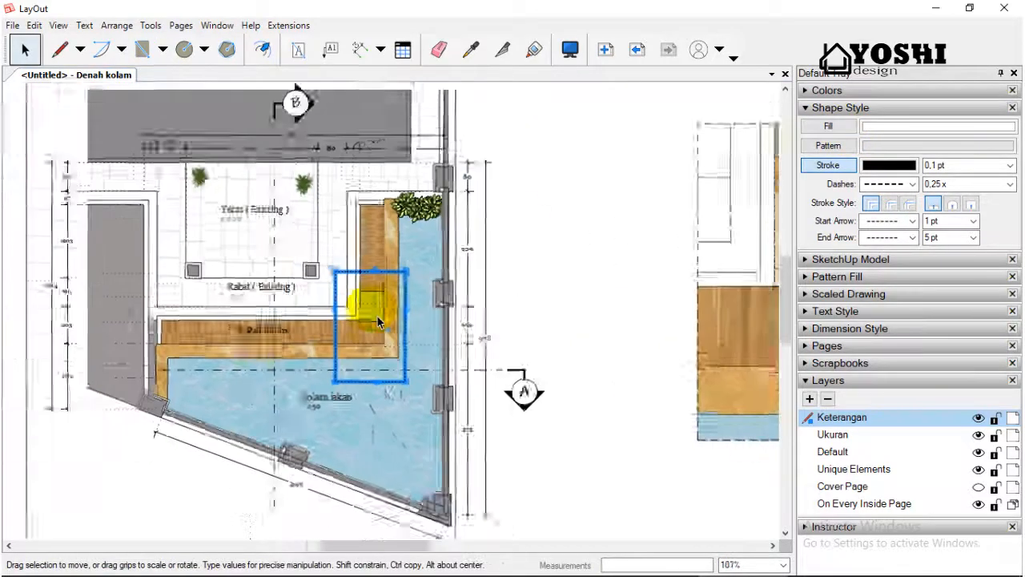
scroll(531, 348, "up", 1)
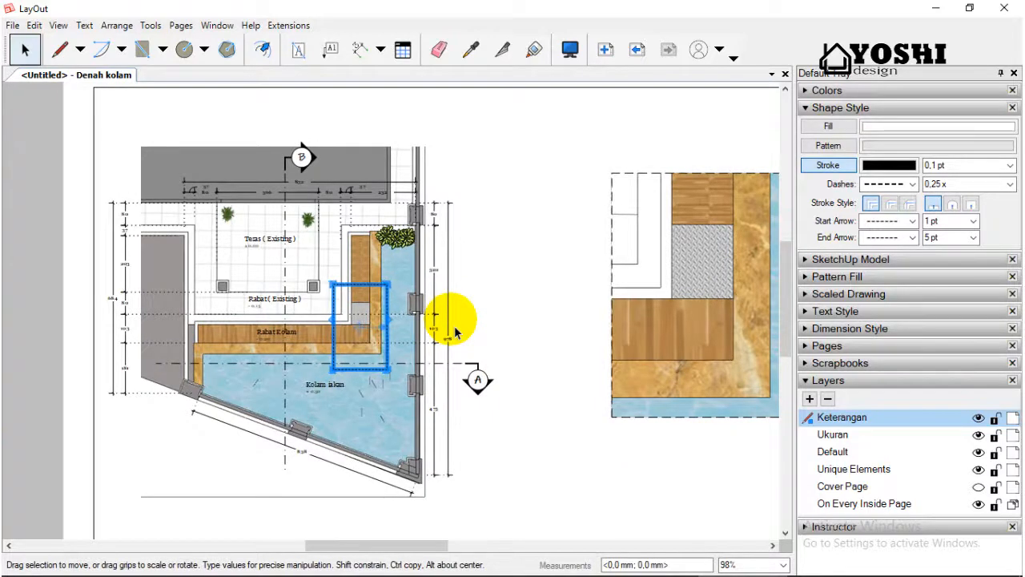
scroll(396, 336, "down", 1)
scroll(344, 340, "up", 1)
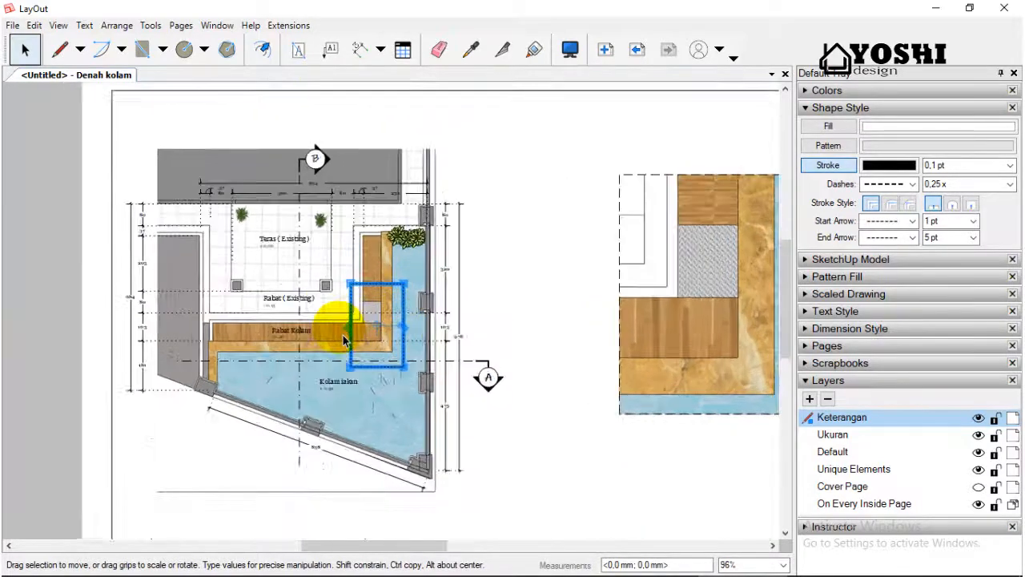
scroll(344, 326, "down", 1)
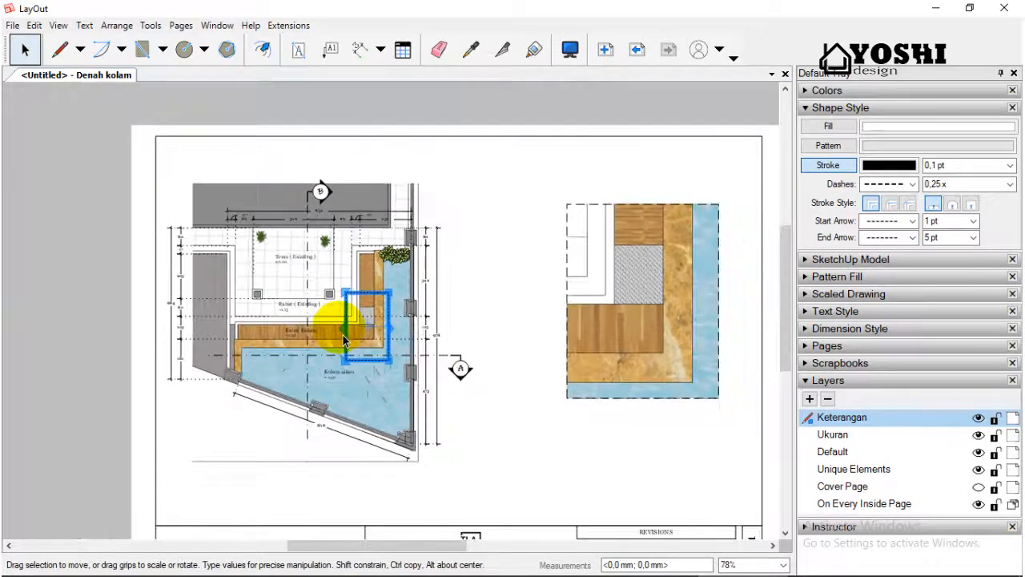
left_click(50, 322)
Draw a dashed vertical line about 6.5 mm long downward from the dashed rectangle's lower right corner on the plan.
scroll(508, 344, "down", 1)
scroll(387, 359, "up", 3)
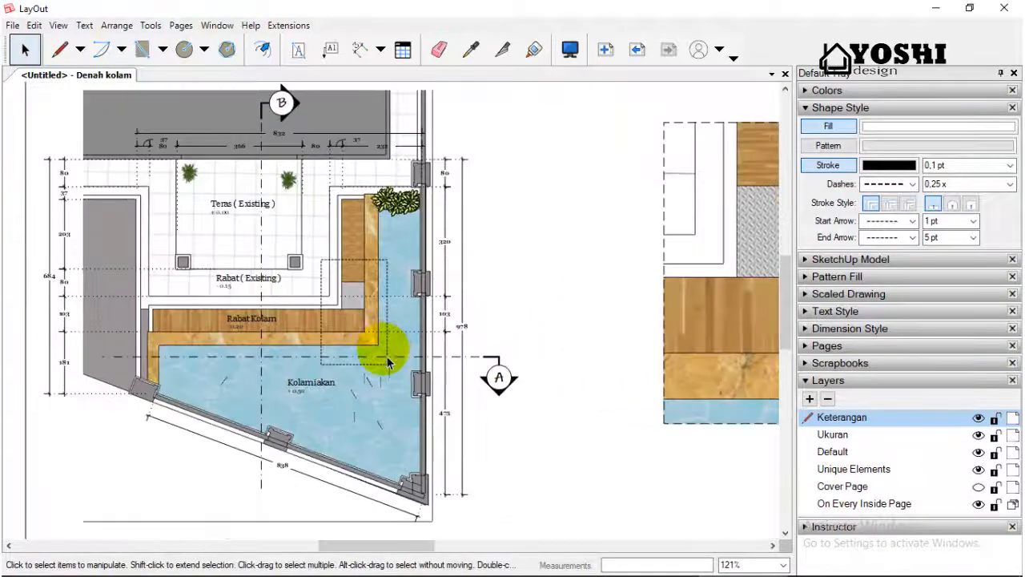
left_click(60, 49)
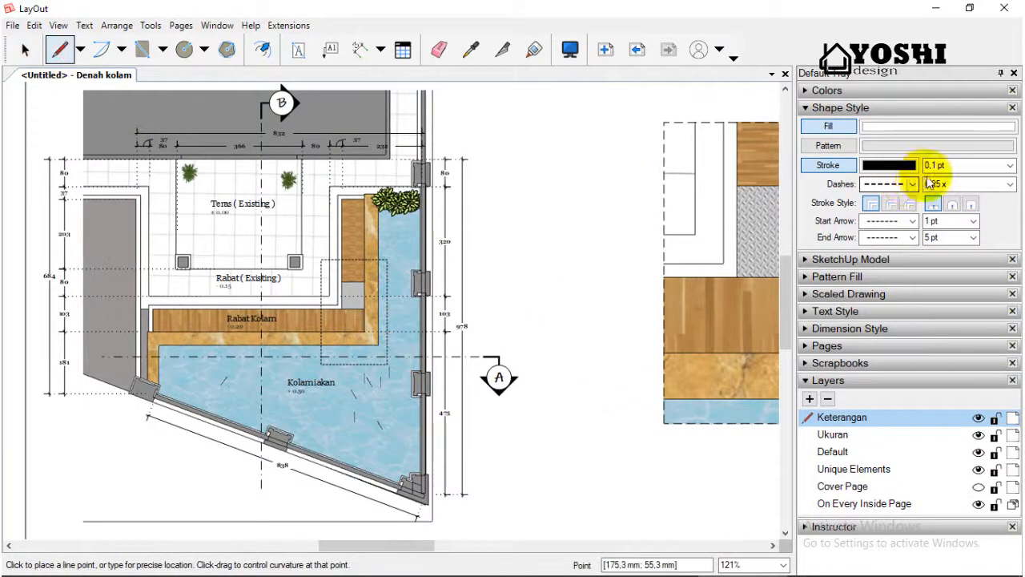
left_click(387, 365)
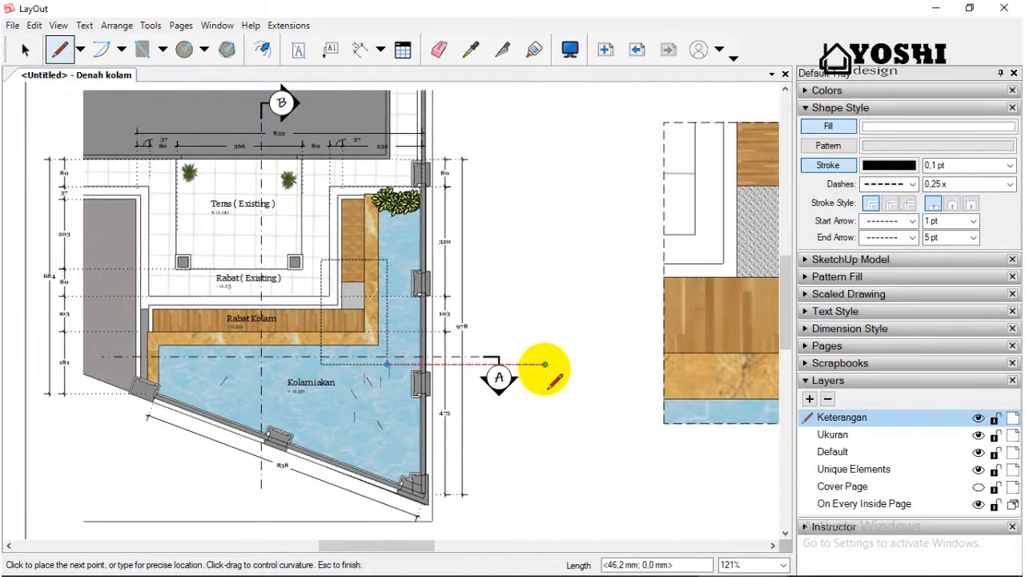
scroll(384, 382, "up", 3)
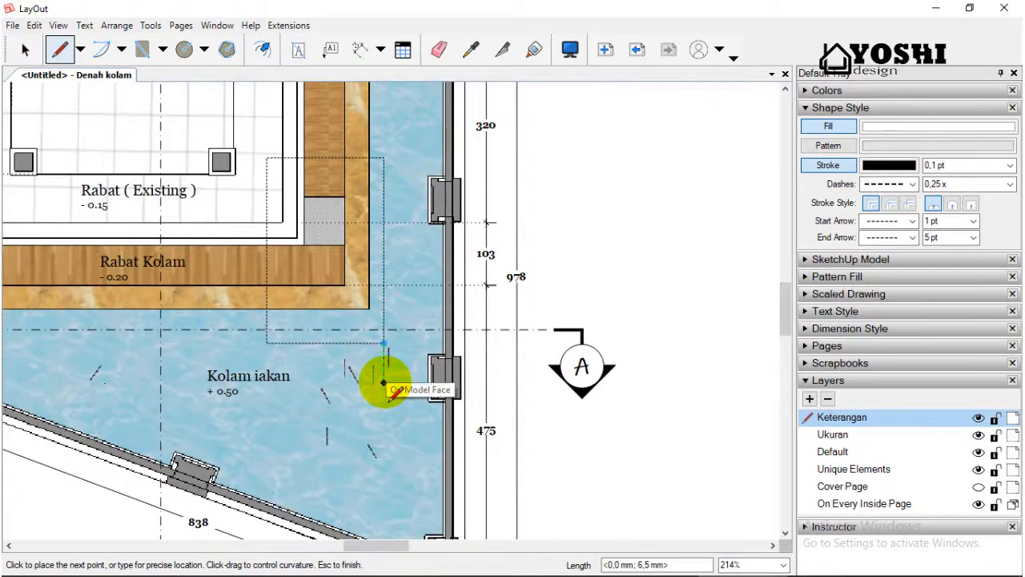
left_click(384, 382)
key("space")
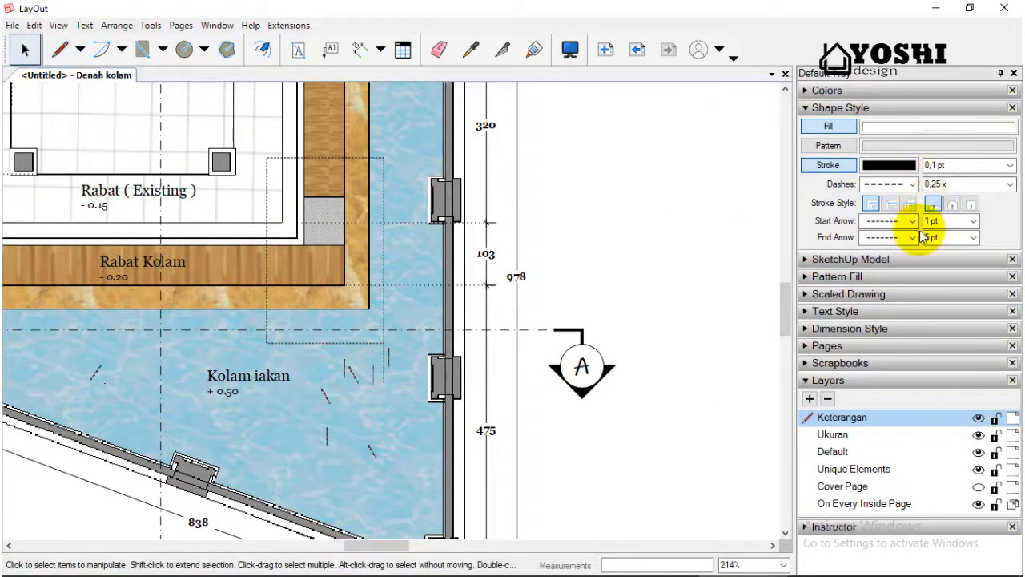
Set the default end arrow to a filled arrowhead at 2 pt with nothing selected.
left_click(912, 237)
left_click(909, 287)
left_click(974, 237)
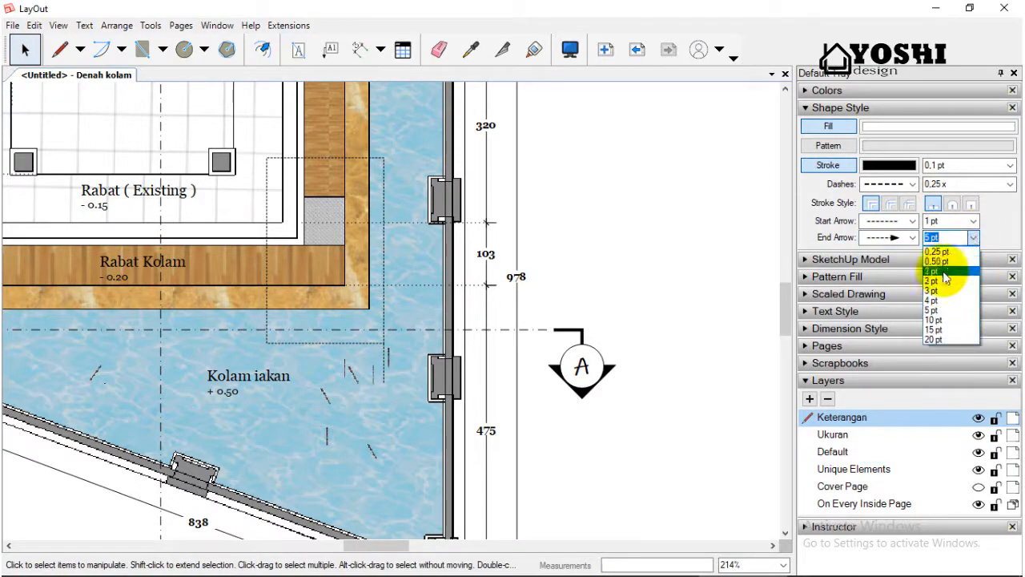
left_click(943, 282)
Give the short vertical line below the dashed rectangle a filled end arrow sized 2 pt, and deselect it.
left_click(383, 364)
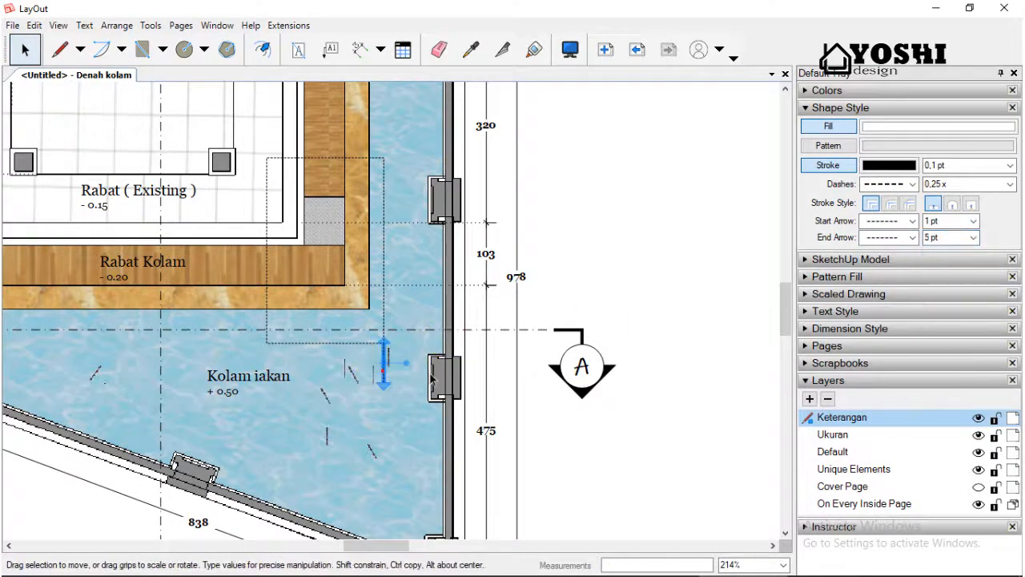
left_click(912, 240)
left_click(899, 290)
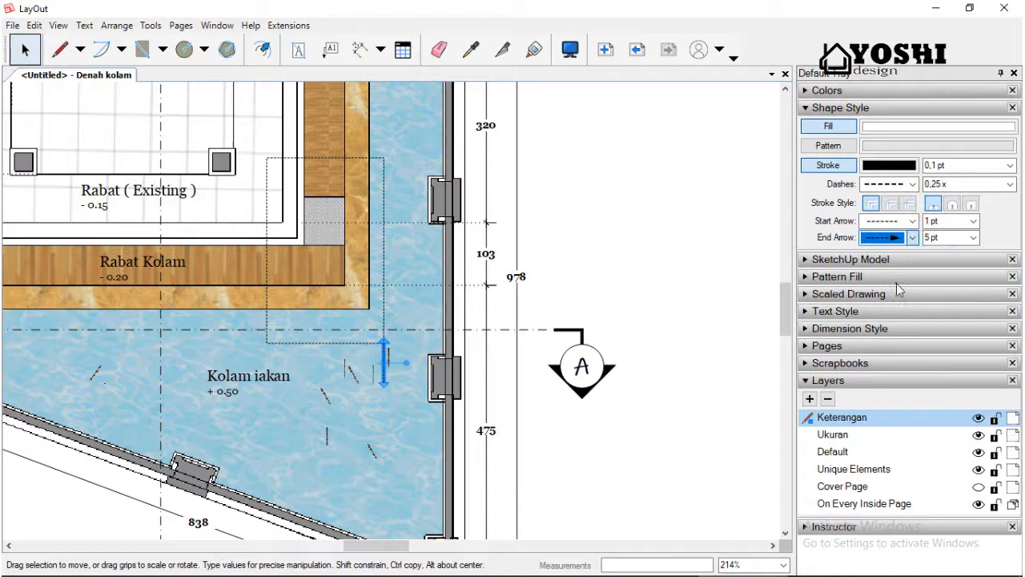
left_click(981, 238)
left_click(936, 271)
left_click(973, 238)
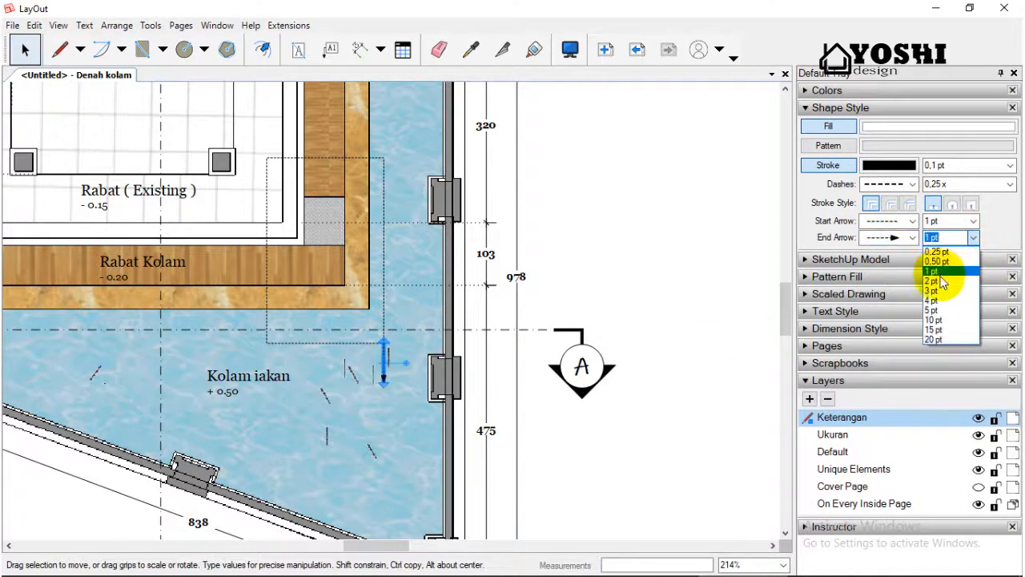
left_click(938, 281)
left_click(630, 368)
Add the text "Detail A" just below the arrowhead in the pool area of the plan.
scroll(663, 362, "down", 2)
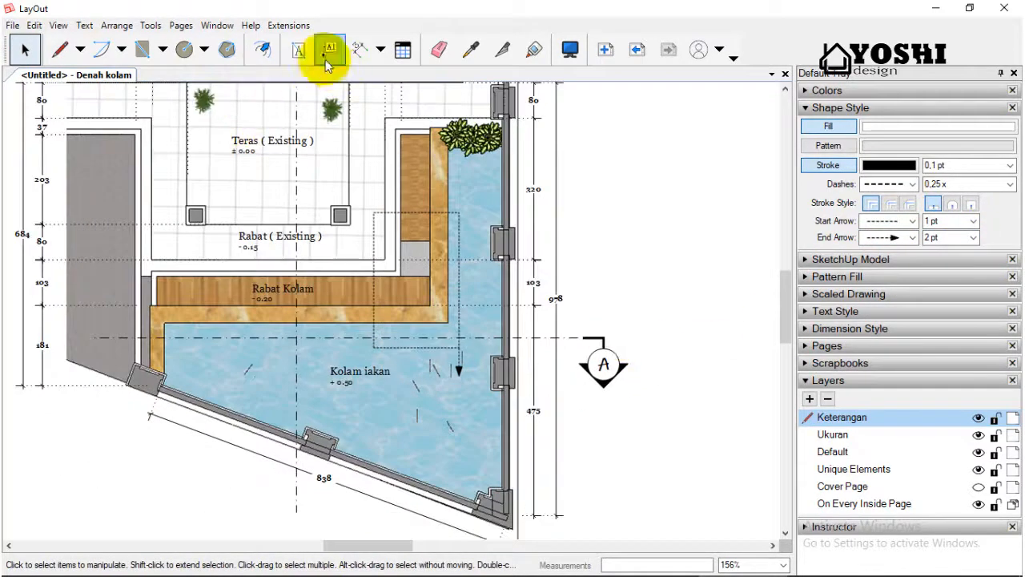
left_click(298, 49)
left_click(828, 380)
scroll(449, 384, "up", 4)
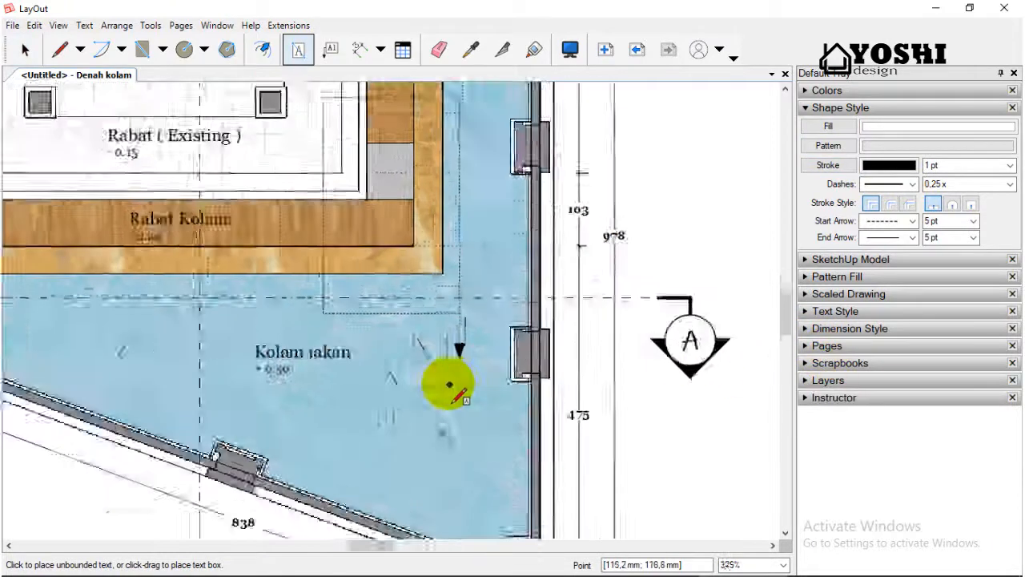
left_click(425, 375)
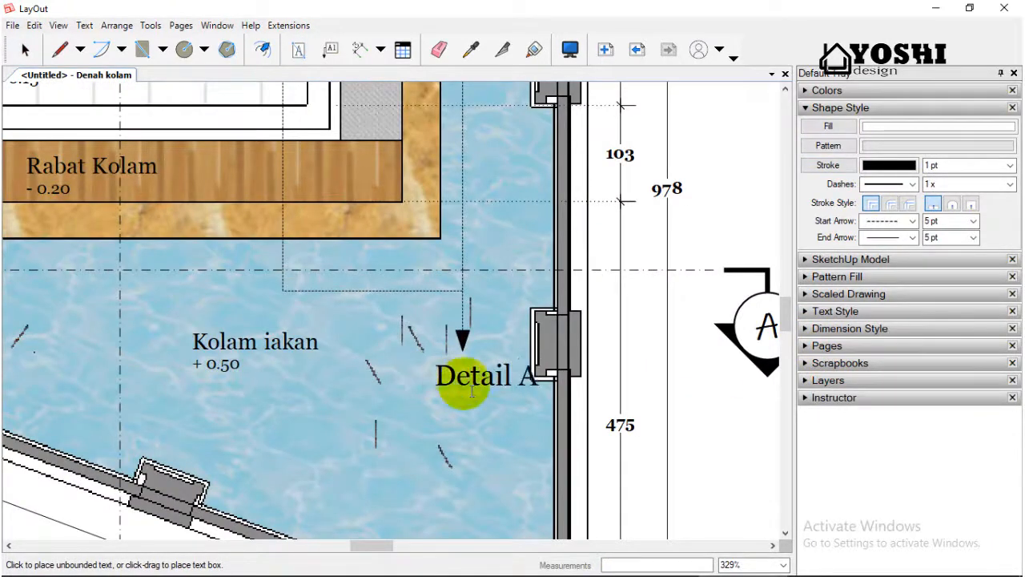
Underline the "Detail A" label, set its font size to 5 pt and centre it beneath the arrowhead.
left_click(845, 111)
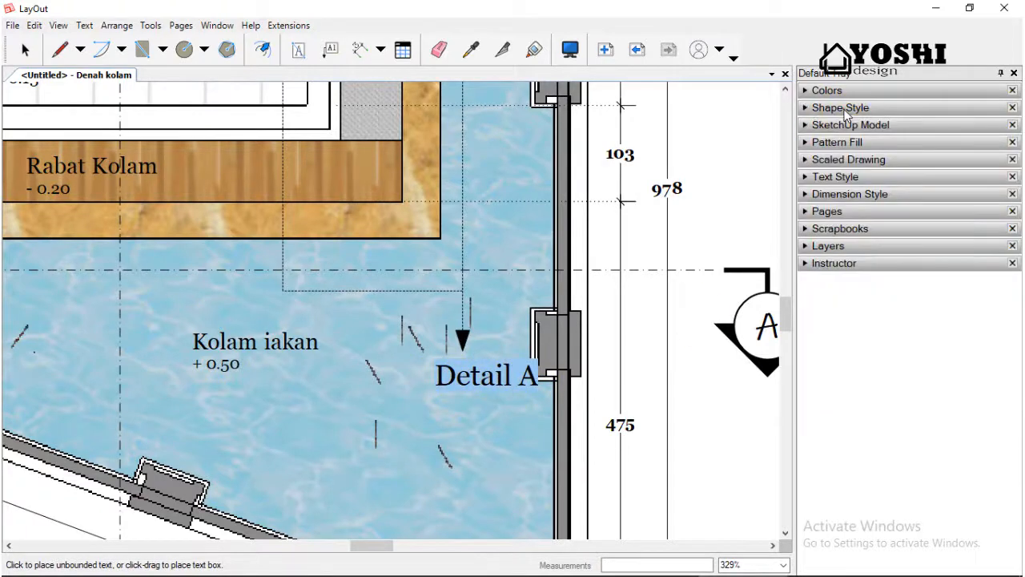
left_click(835, 177)
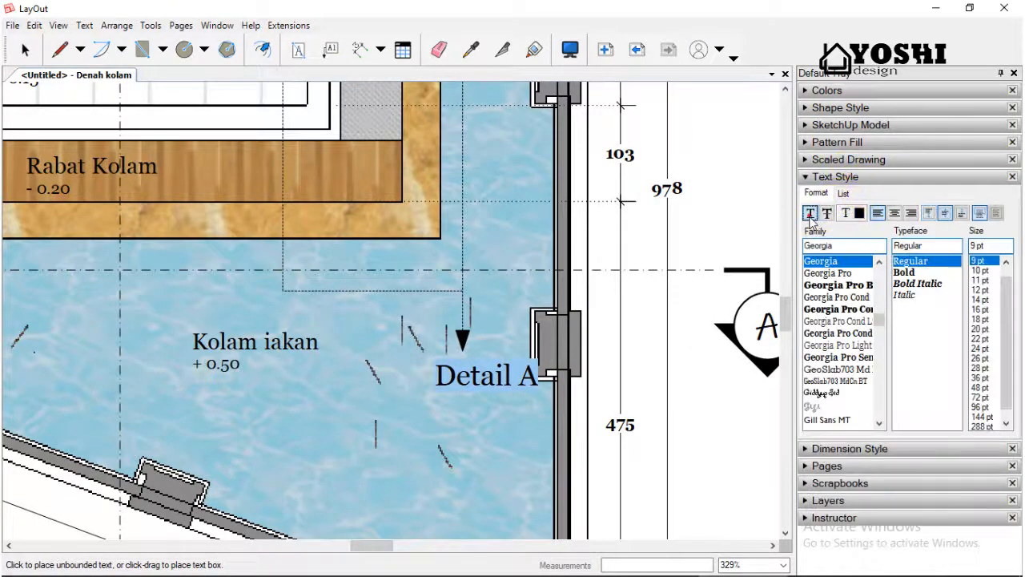
left_click(979, 260)
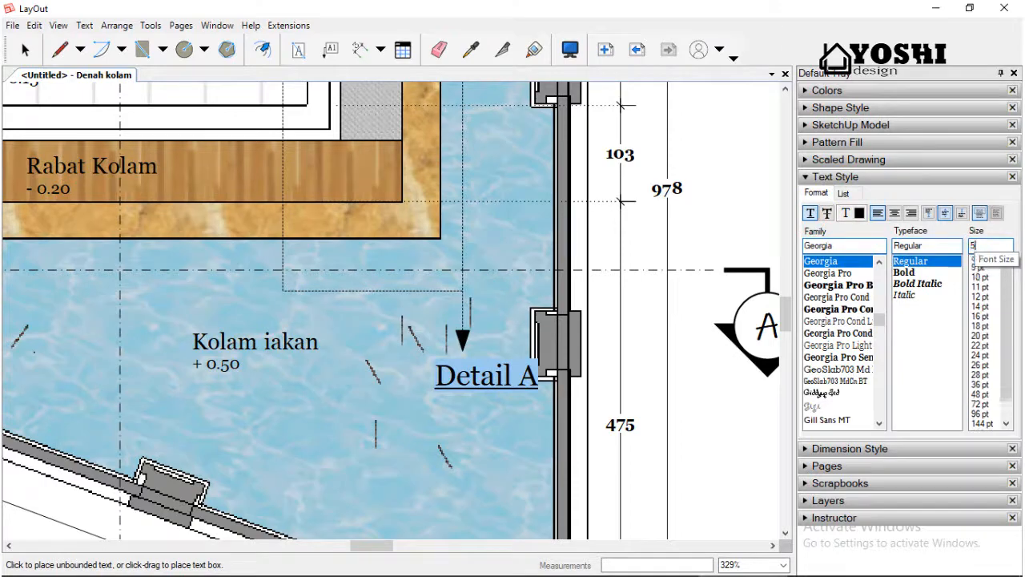
left_click(24, 50)
left_click(463, 375)
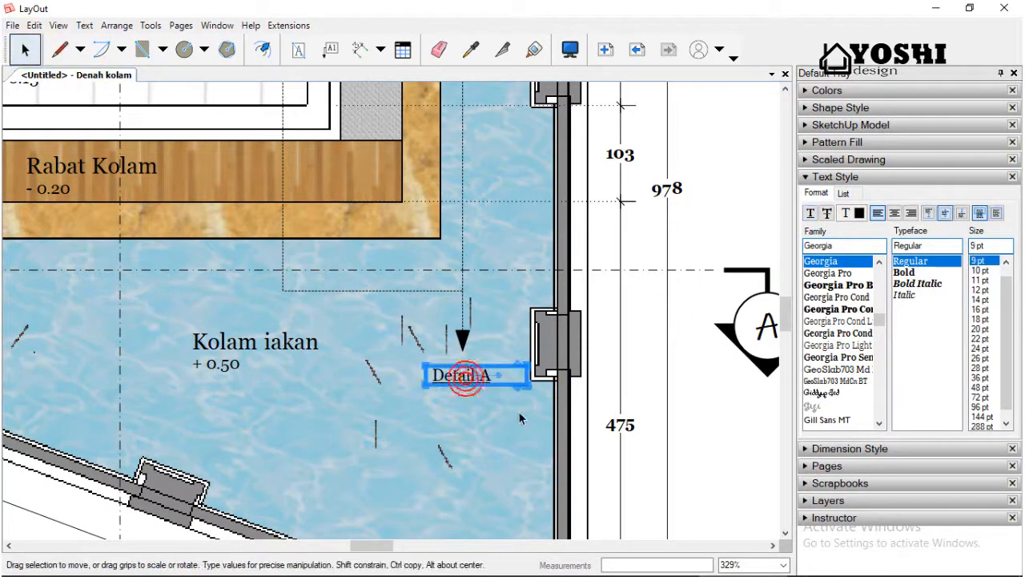
scroll(489, 375, "up", 2)
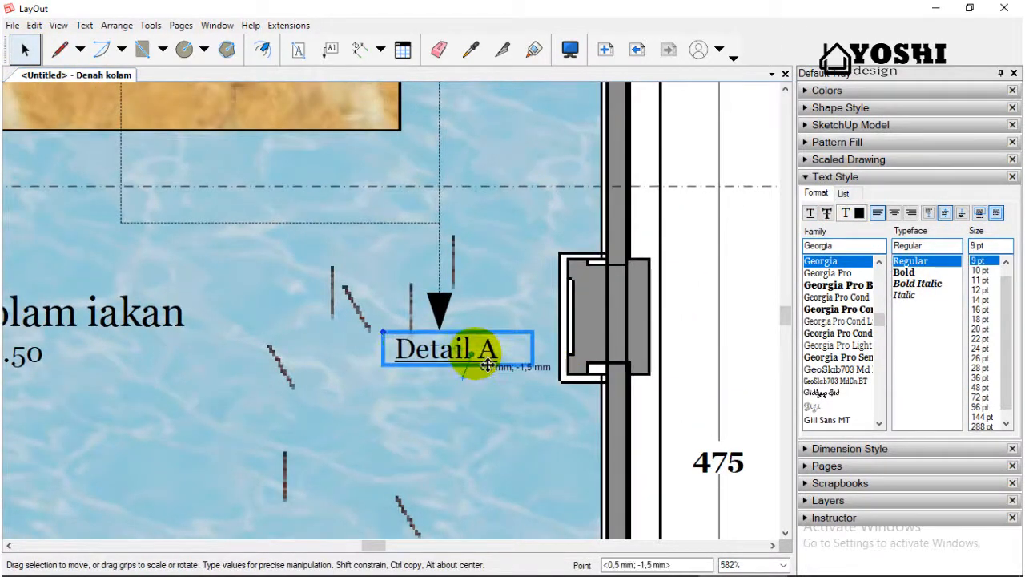
Examine the callout on the pool plan and the overall arrangement of the plan and deck detail on the sheet.
scroll(472, 372, "down", 6)
scroll(449, 348, "up", 4)
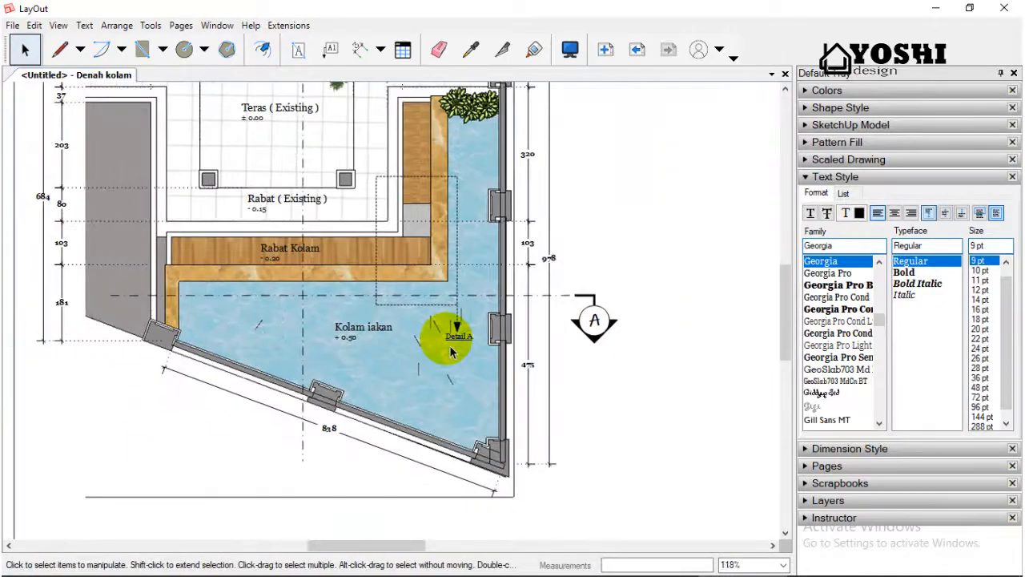
scroll(457, 332, "down", 4)
scroll(522, 278, "up", 1)
scroll(481, 257, "down", 1)
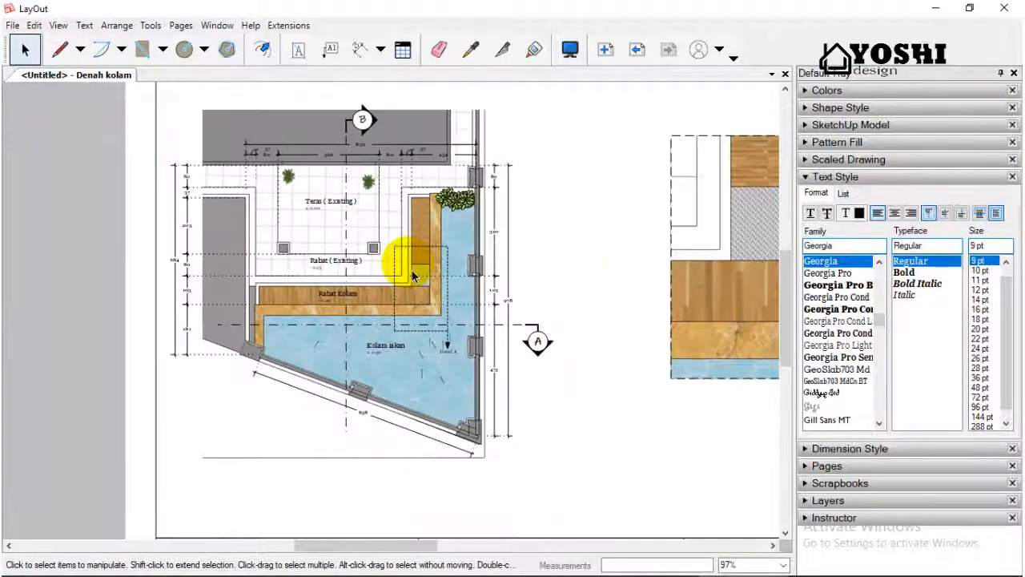
scroll(393, 285, "down", 1)
scroll(380, 222, "up", 1)
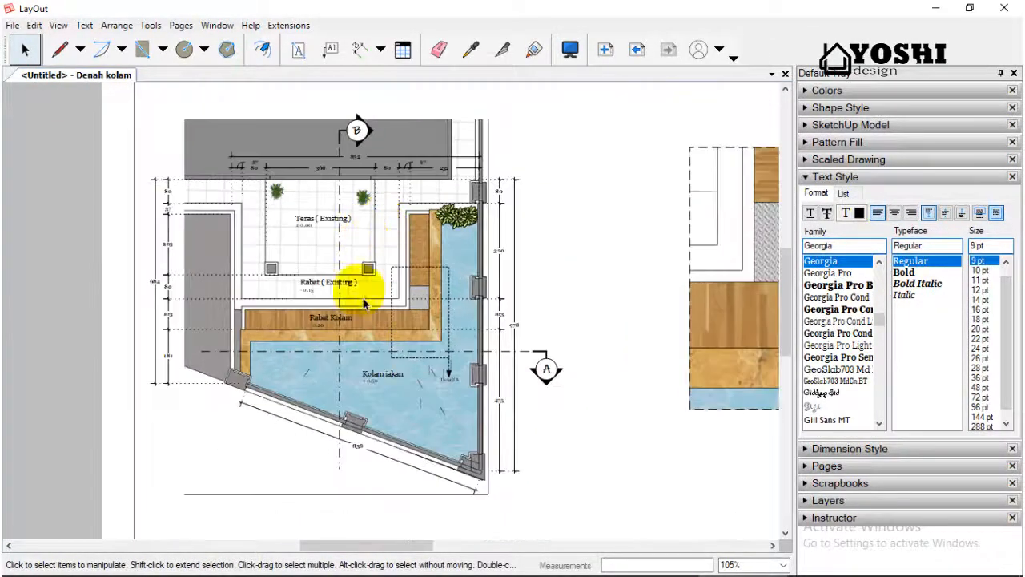
scroll(624, 343, "down", 2)
scroll(687, 340, "down", 1)
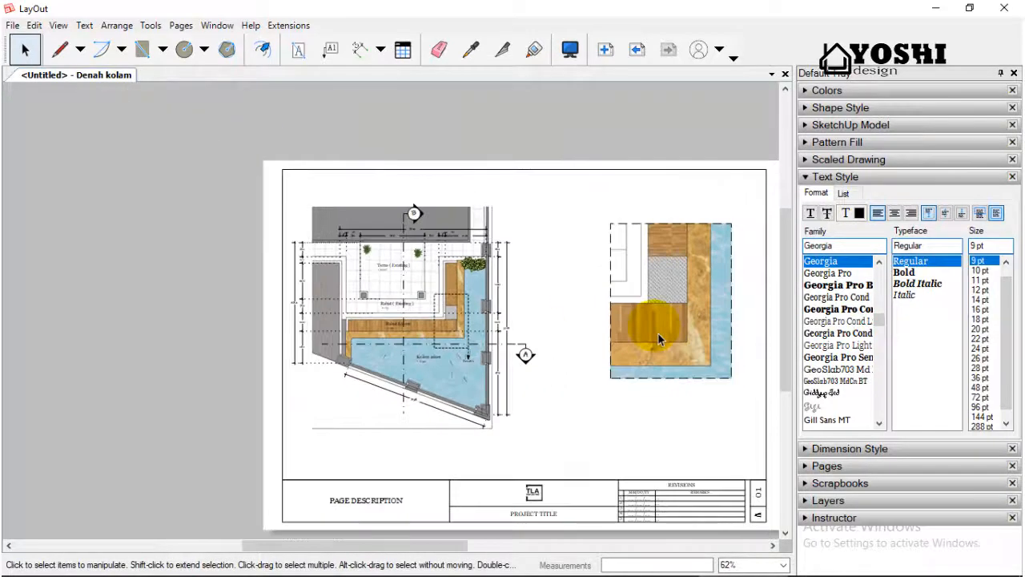
Make Ukuran the active layer for the detail's dimensions.
left_click(851, 177)
scroll(782, 274, "down", 1)
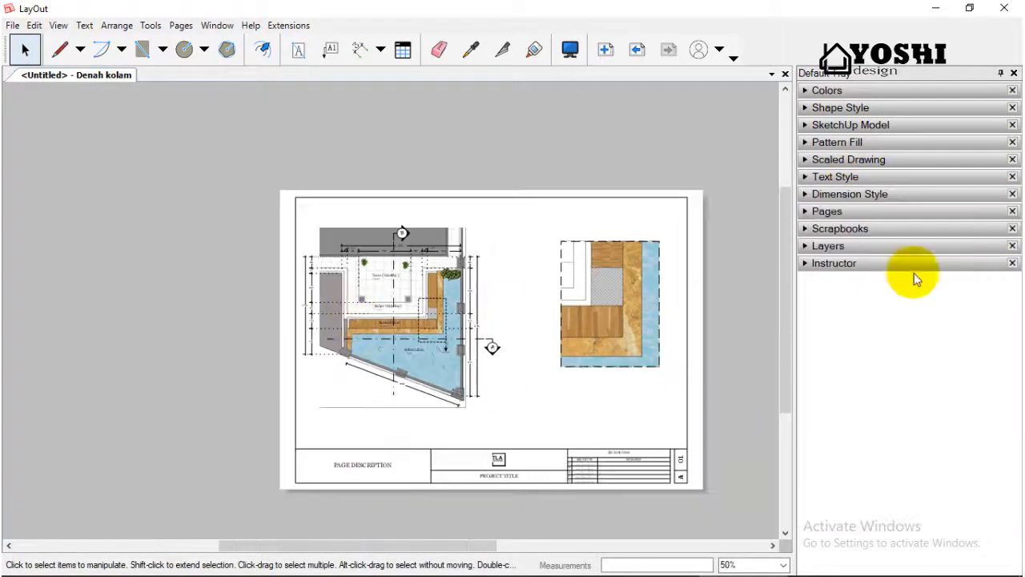
left_click(905, 246)
left_click(849, 299)
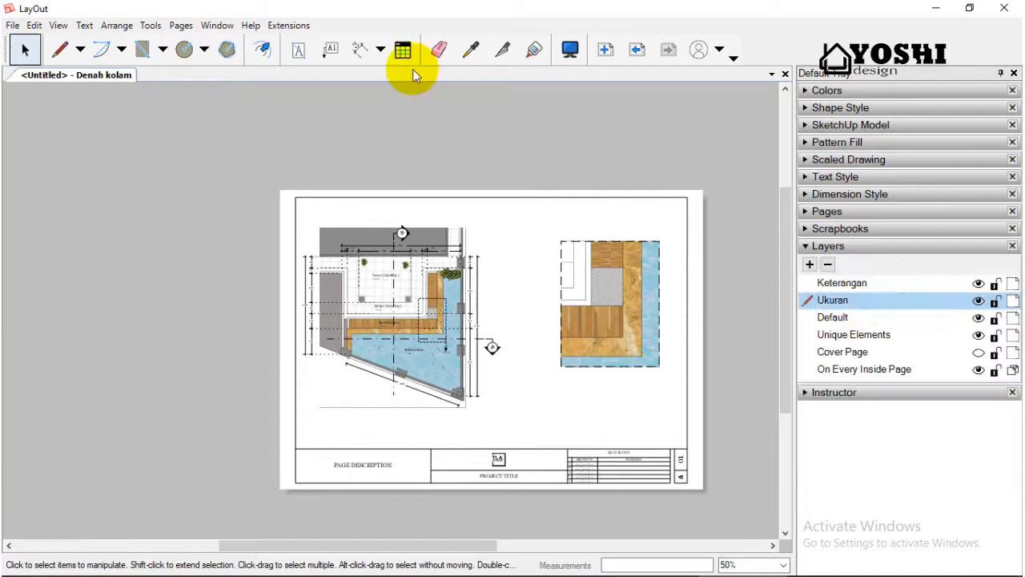
Dimension the vertical widths of the two white strips above the wooden deck, along the detail's left edge.
left_click(360, 49)
scroll(648, 337, "up", 5)
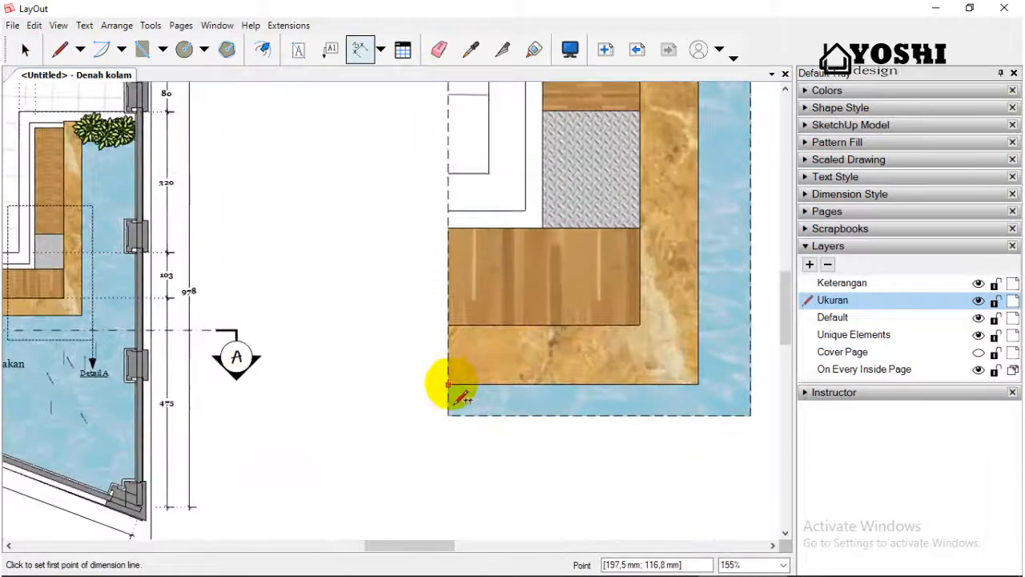
scroll(481, 401, "down", 3)
scroll(492, 275, "up", 4)
left_click(522, 263)
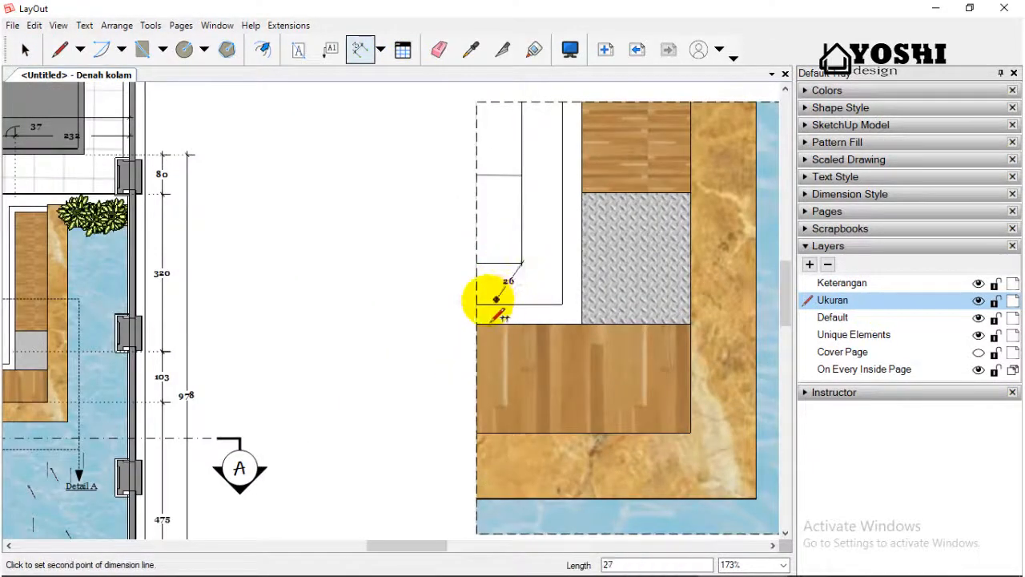
left_click(461, 309)
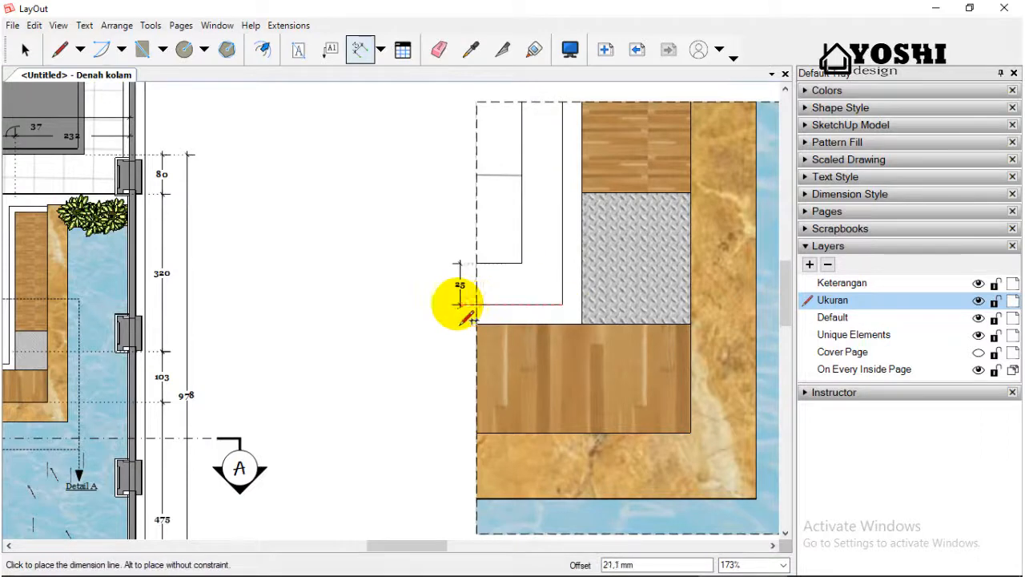
left_click(455, 313)
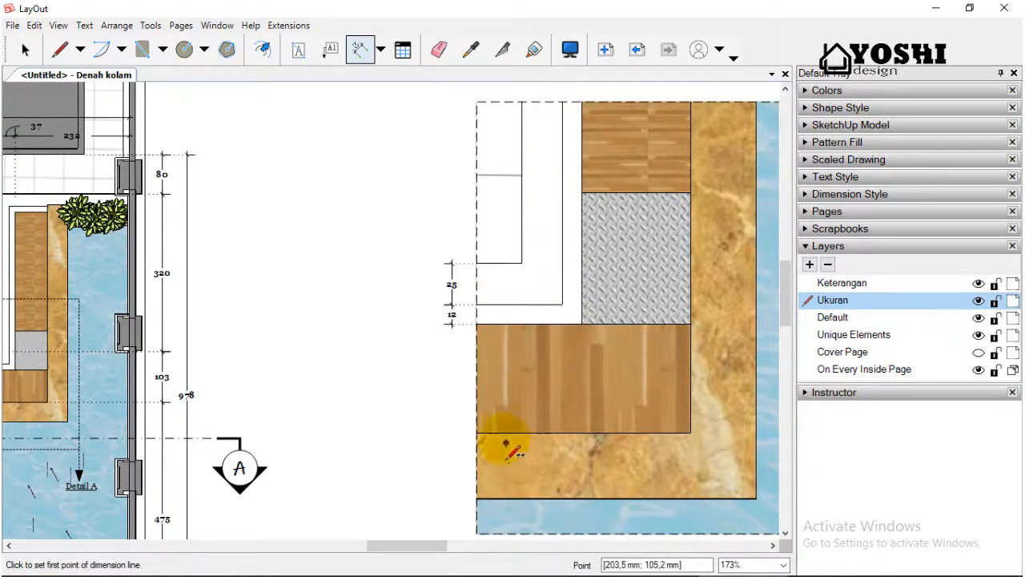
Continue the vertical dimension chain across the wooden deck and stone border, and add an overall dimension outside it.
double_click(691, 433)
scroll(563, 348, "down", 2)
scroll(617, 439, "up", 2)
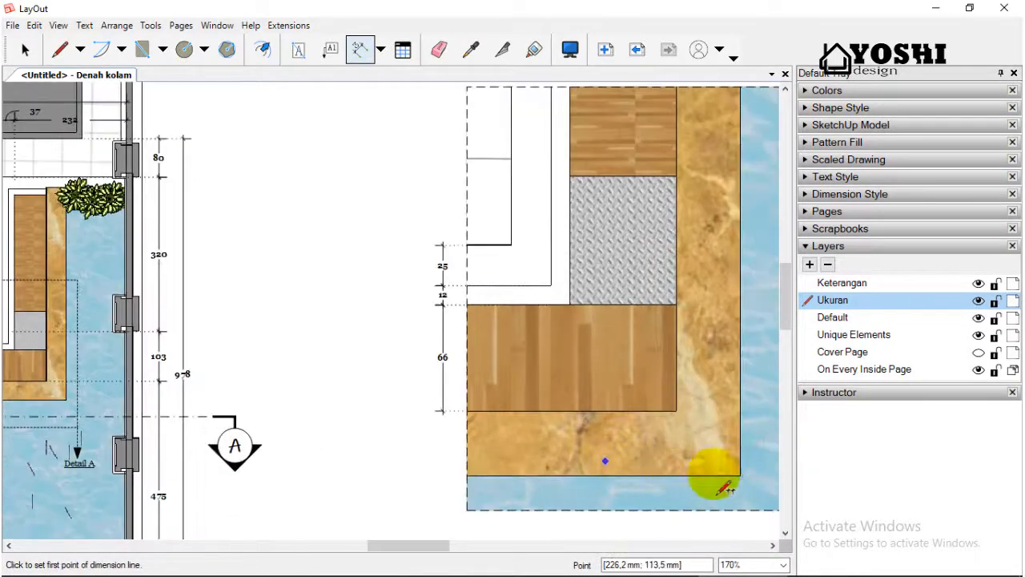
left_click(510, 245)
scroll(537, 192, "down", 2)
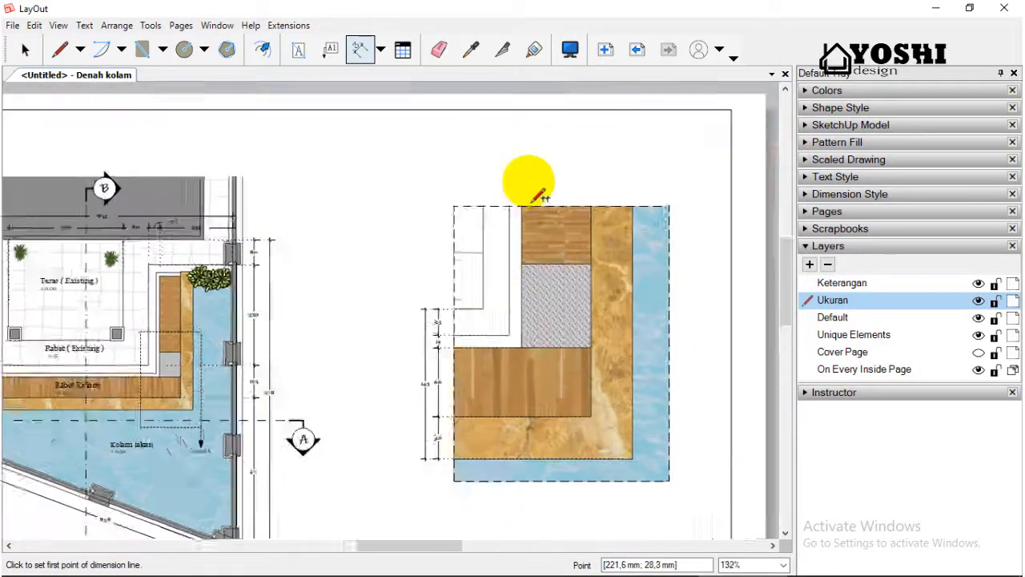
Dimension the horizontal widths of the two white strips beside the wooden deck, above the detail's top edge.
scroll(474, 245, "up", 3)
left_click(451, 401)
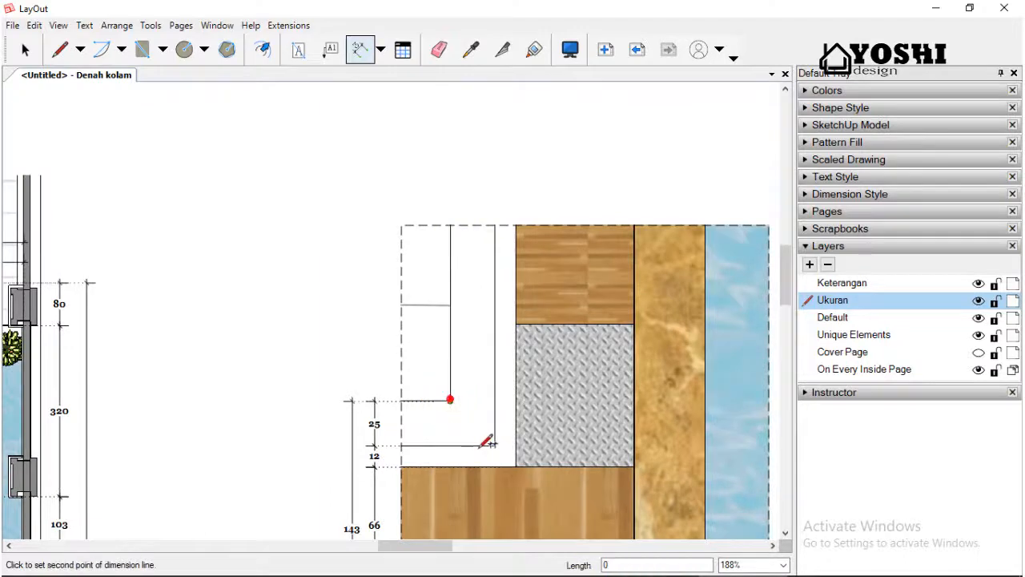
left_click(495, 445)
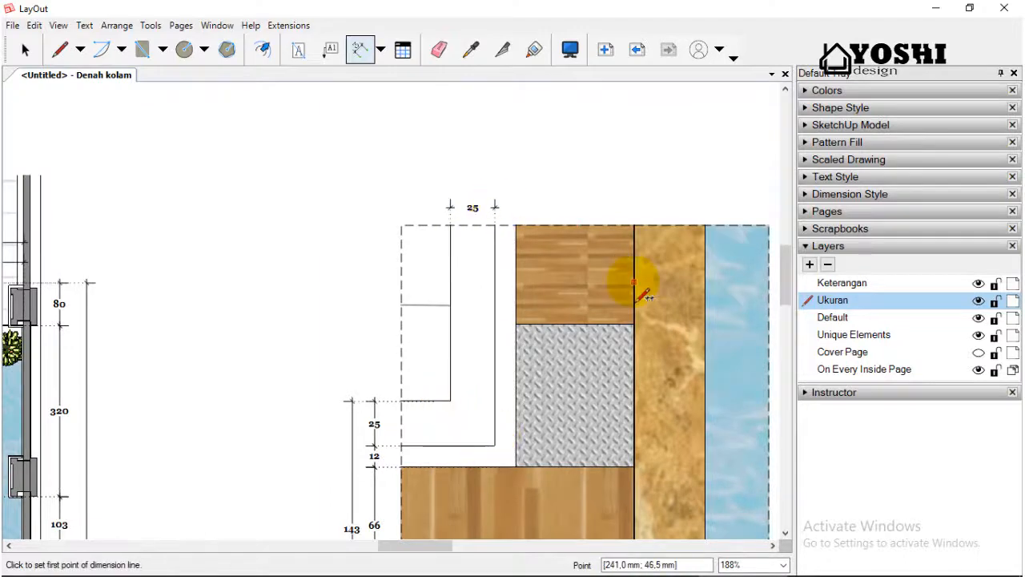
scroll(641, 296, "down", 1)
scroll(566, 301, "up", 2)
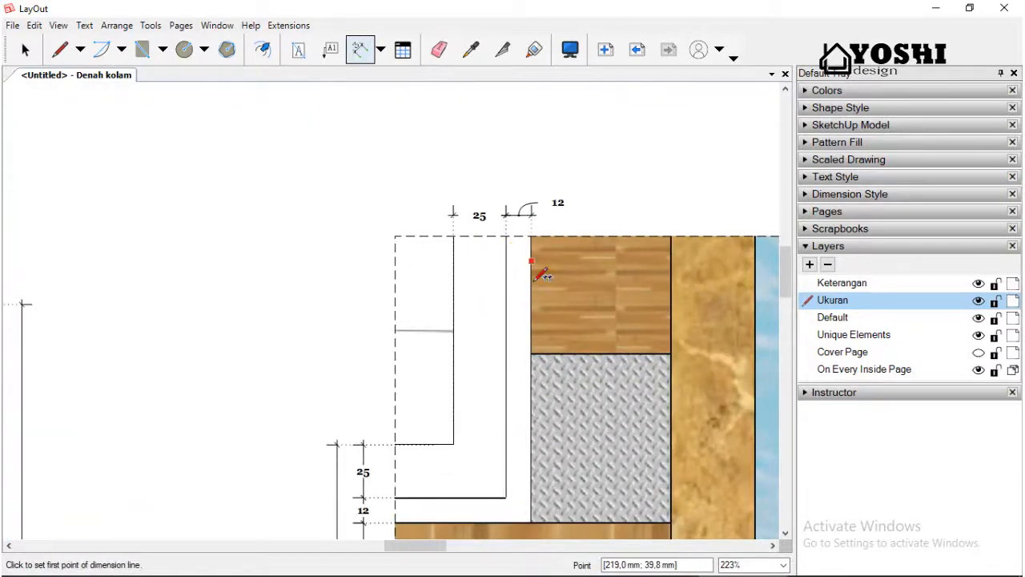
Continue the horizontal dimension chain across the wooden deck and the stone border above the detail.
scroll(563, 304, "down", 1)
left_click(560, 290)
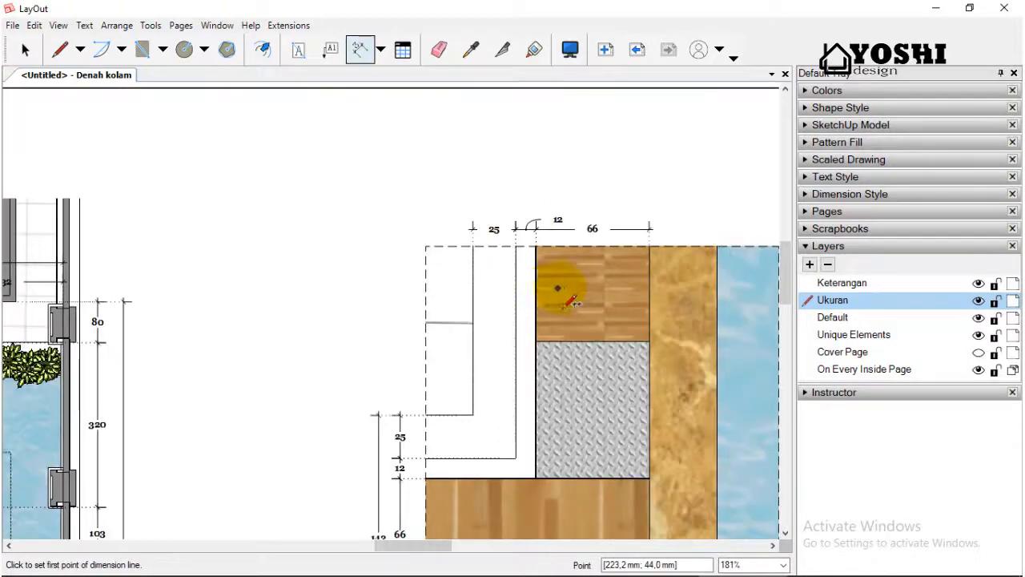
left_click(717, 263)
scroll(717, 264, "down", 2)
scroll(705, 276, "up", 1)
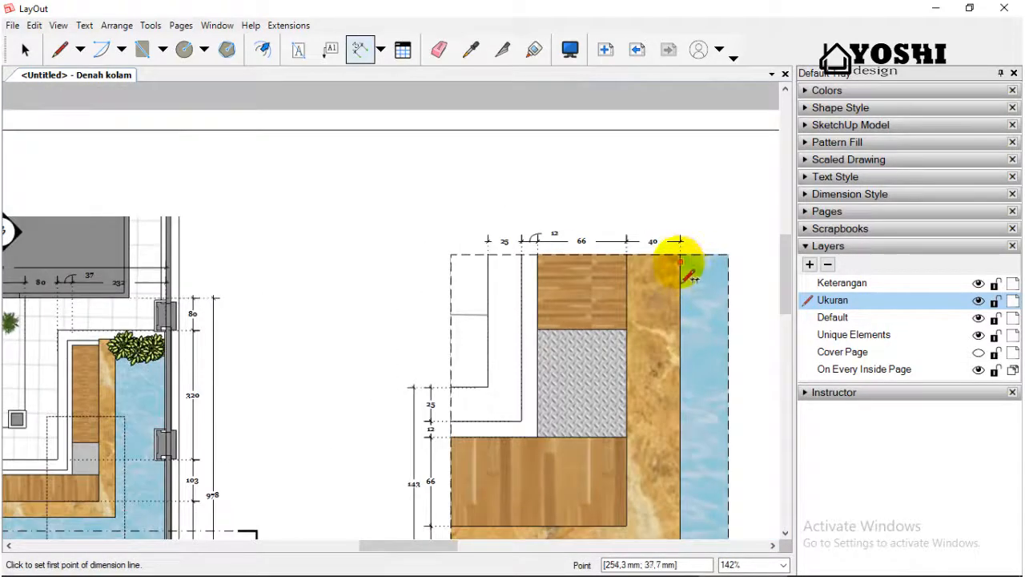
Add an overall horizontal dimension above the detail's chain, from the inner white strip's edge to the stone border's outer edge.
left_click(681, 258)
left_click(488, 388)
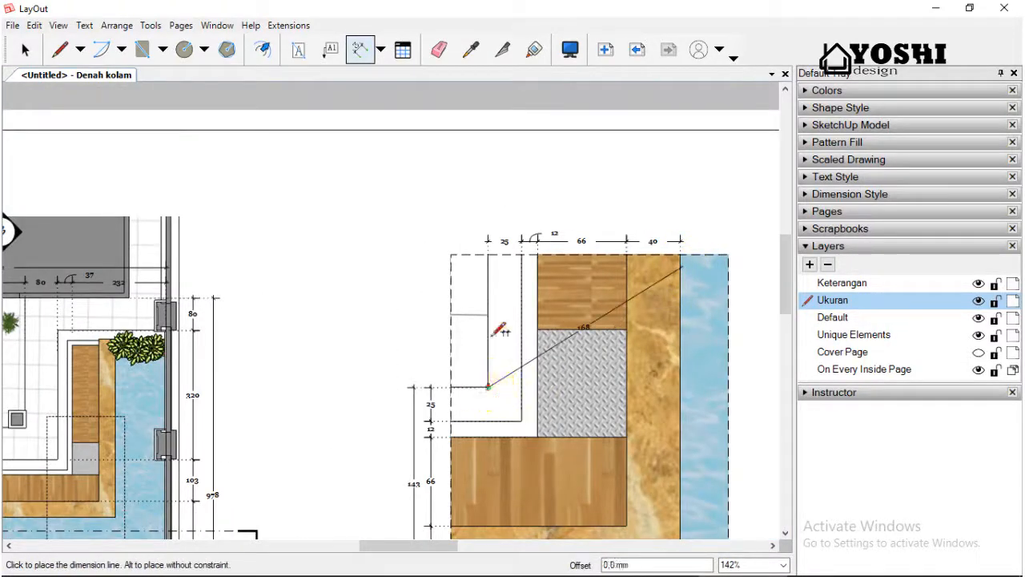
left_click(488, 227)
scroll(606, 217, "up", 1)
scroll(527, 229, "down", 3)
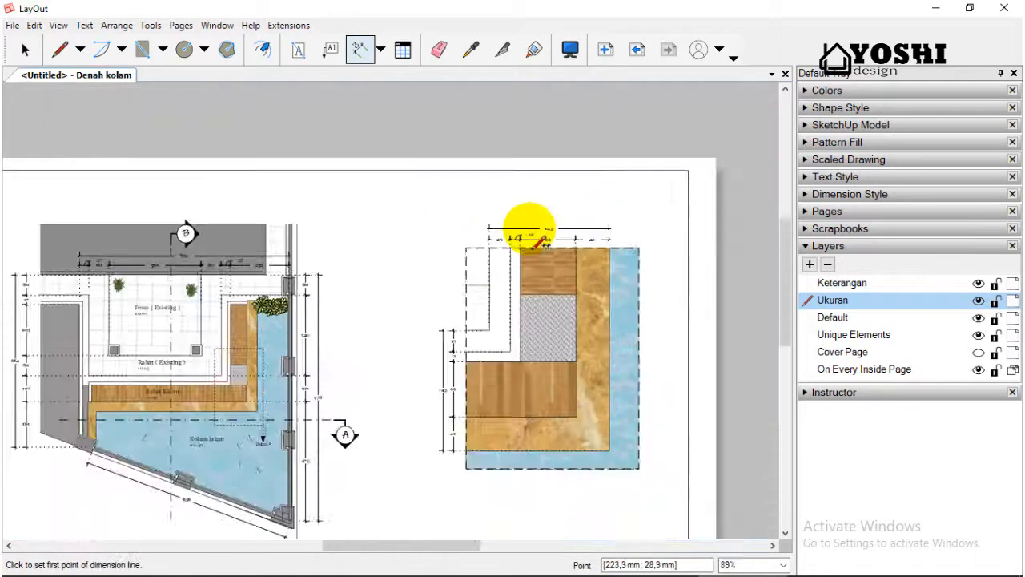
left_click(27, 53)
scroll(611, 231, "up", 2)
scroll(611, 231, "down", 2)
scroll(591, 284, "up", 1)
scroll(565, 314, "down", 1)
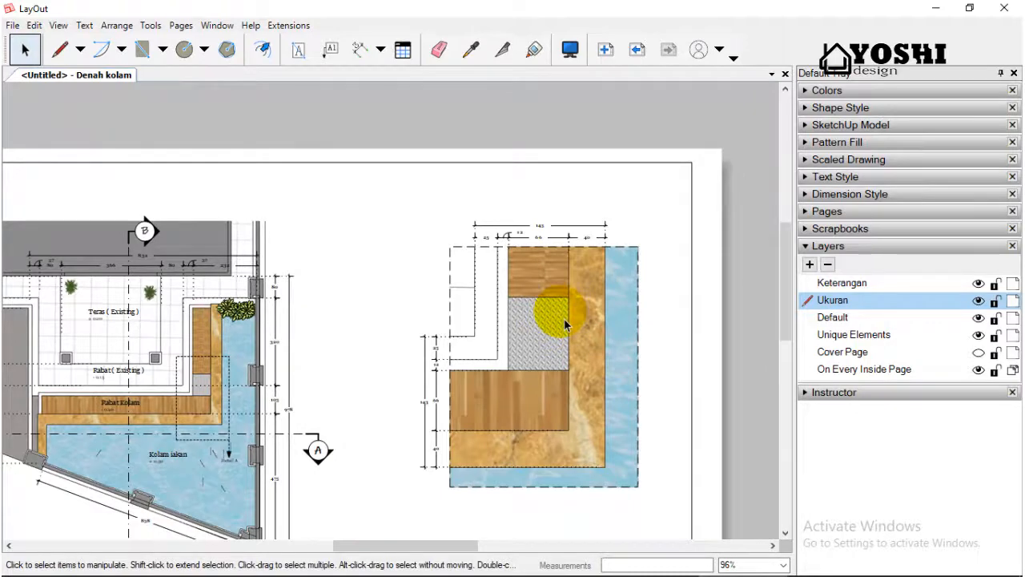
Start the Label tool on the Keterangan layer and set its leaders to no start arrow and a solid 2 pt end arrow.
left_click(330, 50)
left_click(870, 283)
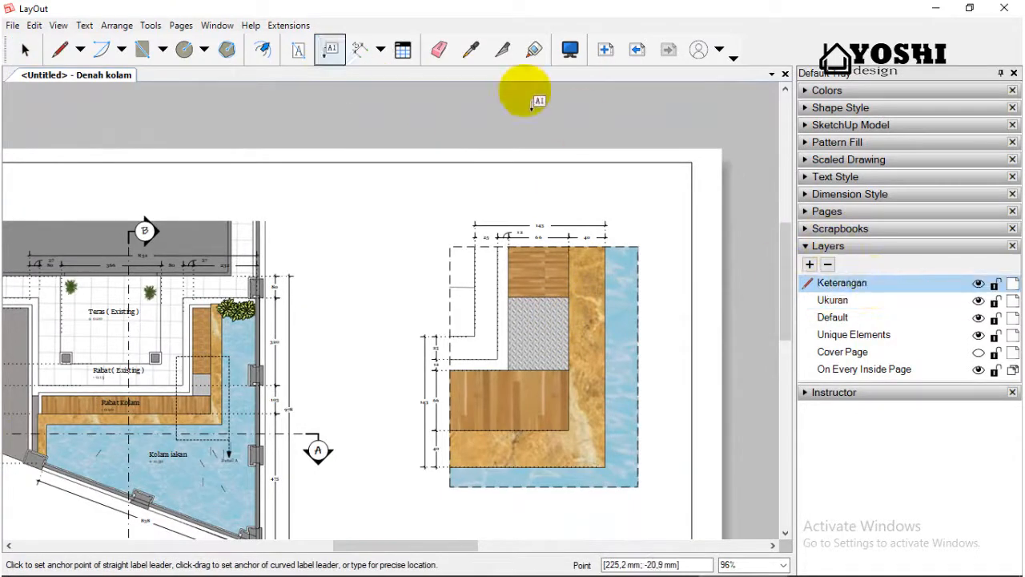
scroll(534, 302, "up", 1)
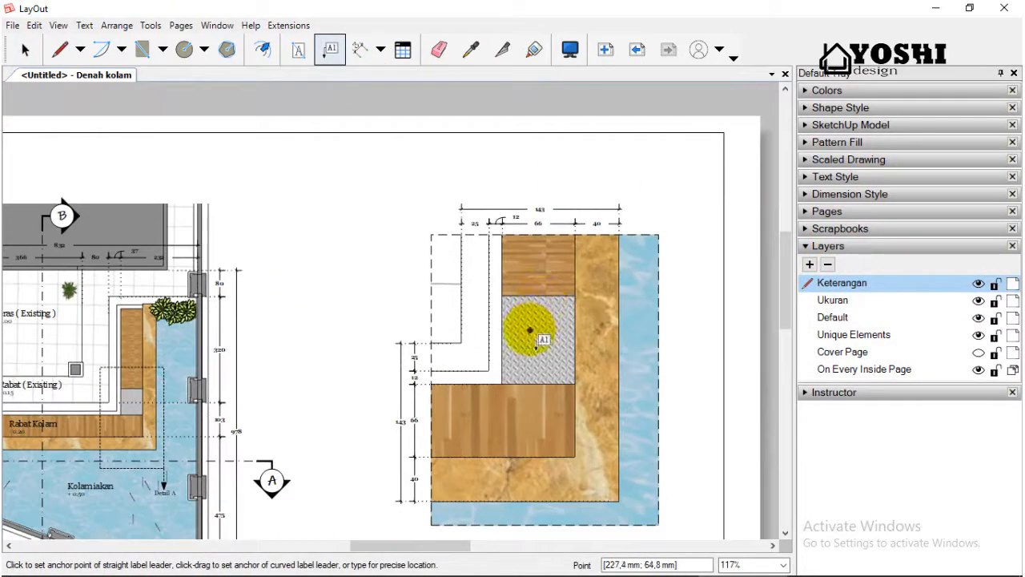
left_click(840, 108)
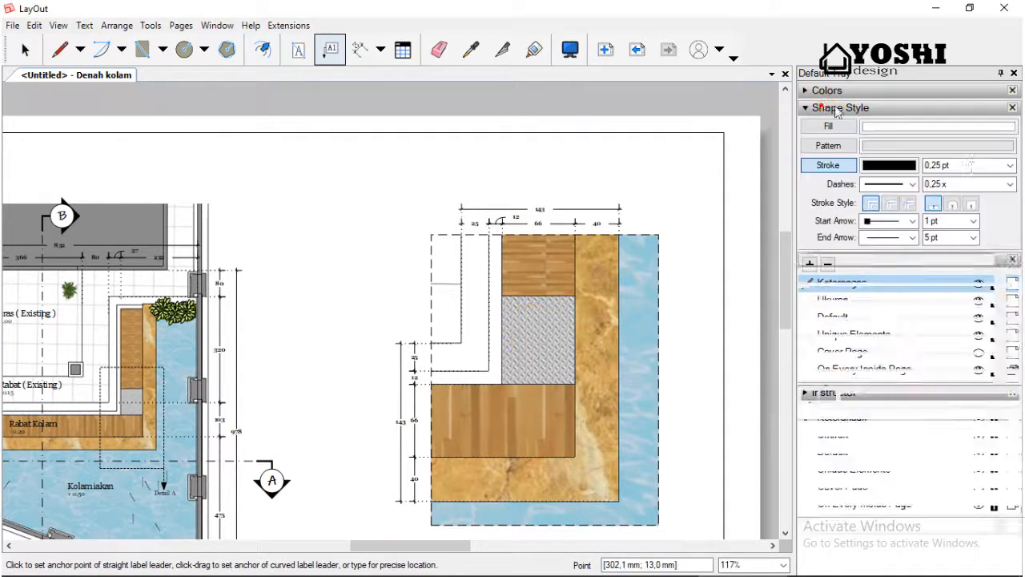
left_click(913, 221)
left_click(890, 272)
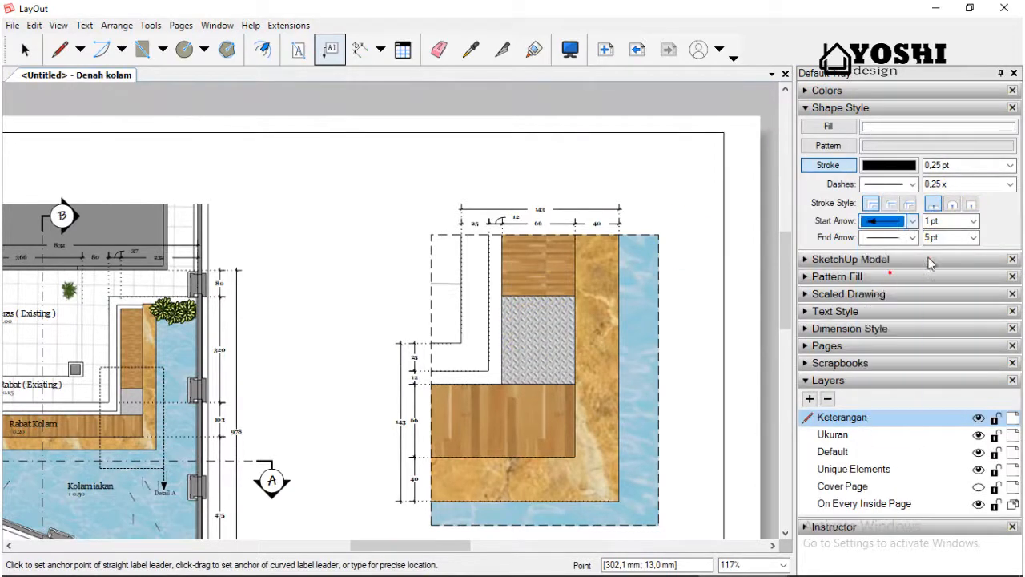
left_click(914, 221)
left_click(899, 235)
left_click(913, 237)
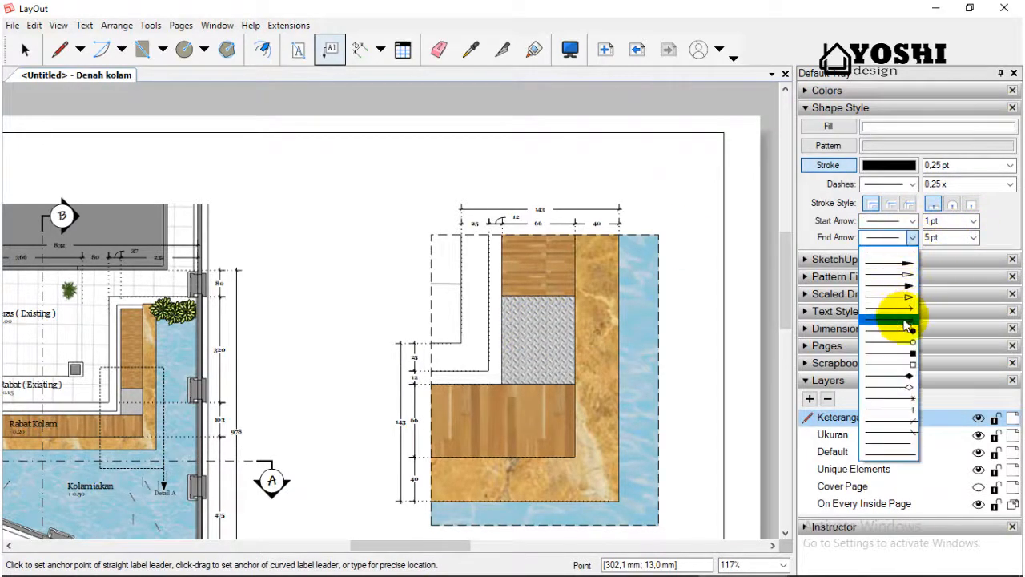
left_click(908, 281)
left_click(974, 237)
left_click(947, 281)
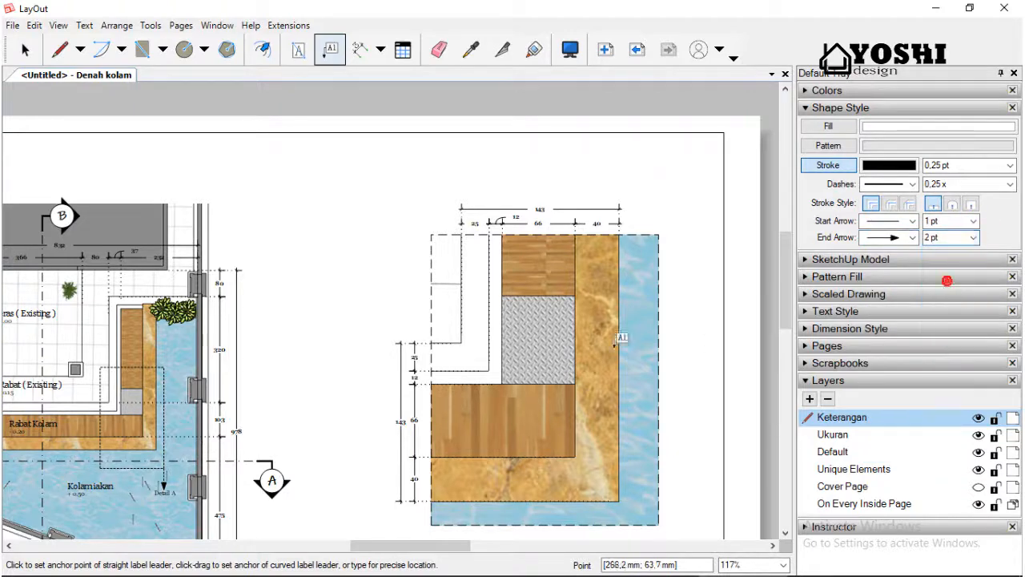
Label the detail's stone border "Pinggir Kolom" with an elbowed leader running above the horizontal dimensions.
scroll(556, 335, "down", 2)
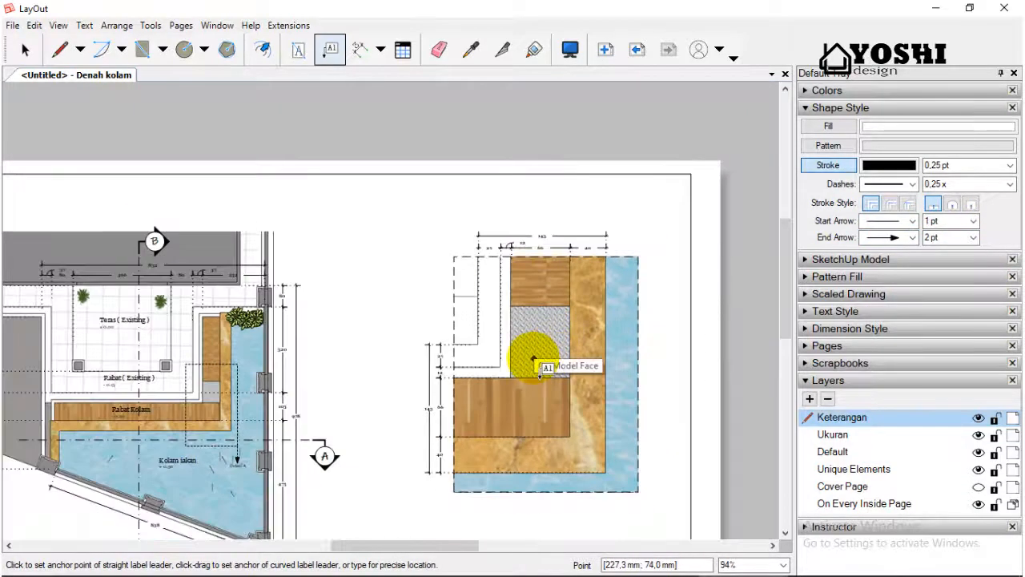
left_click(534, 358)
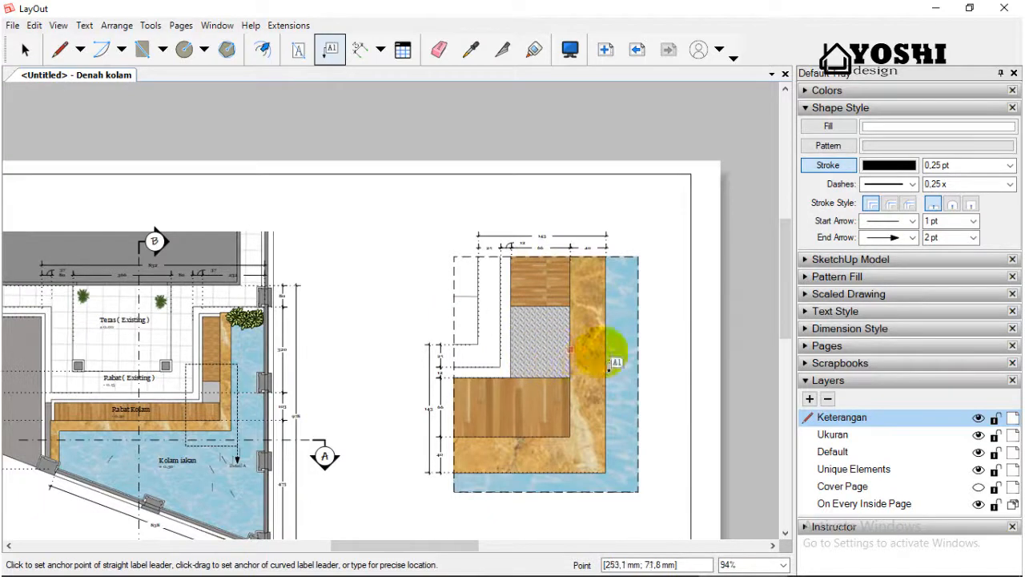
left_click(583, 343)
scroll(584, 230, "up", 2)
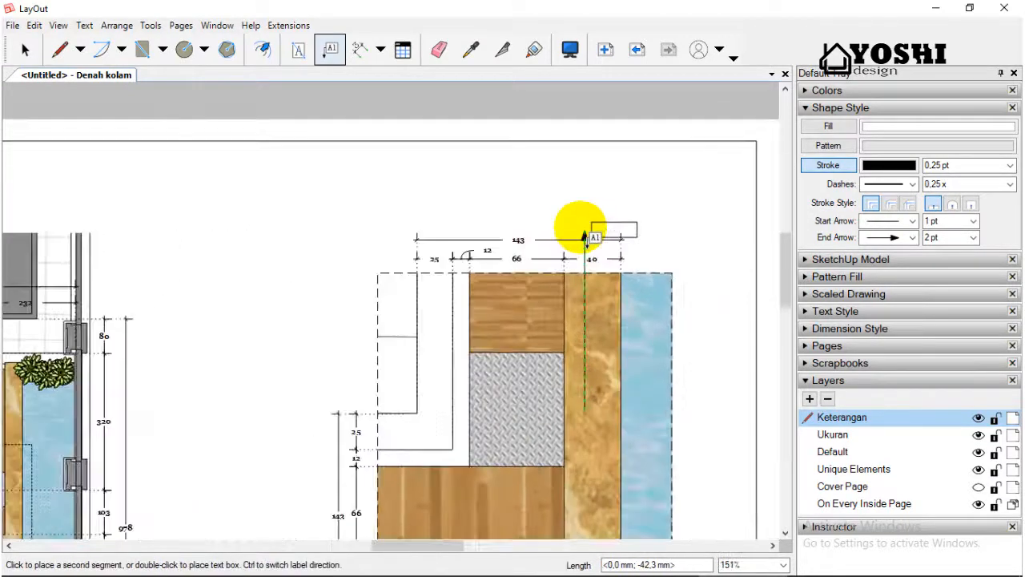
left_click(584, 230)
left_click(622, 225)
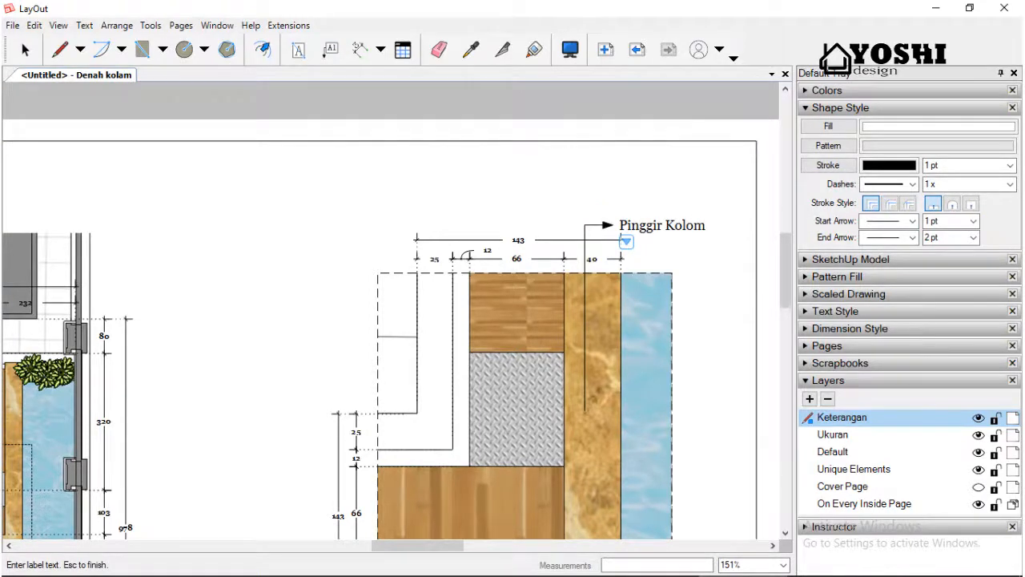
Label the grey checkered plate "Mesin air" with an elbowed leader ending just above the Pinggir Kolom label.
left_click(538, 386)
left_click(538, 214)
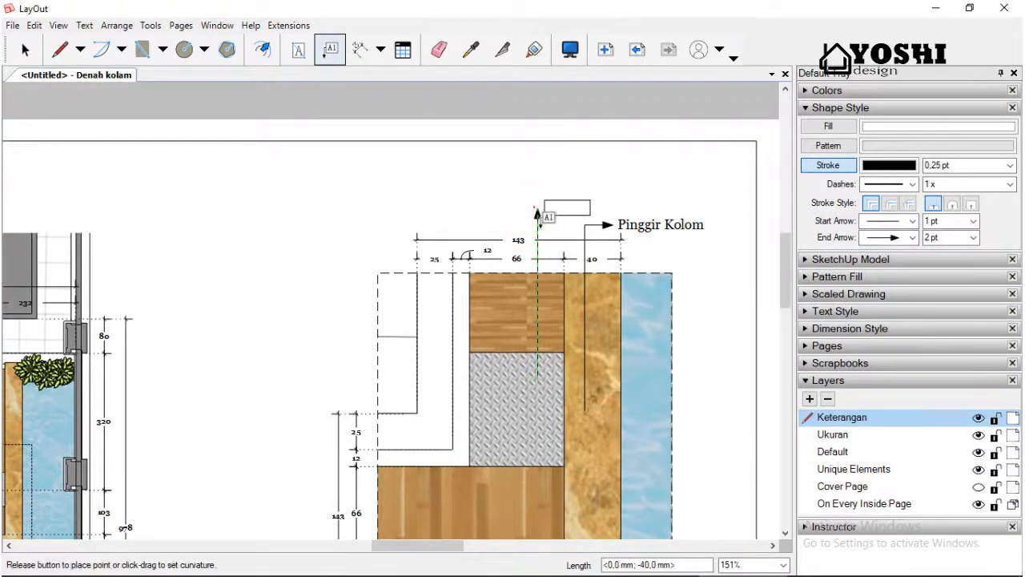
left_click(616, 209)
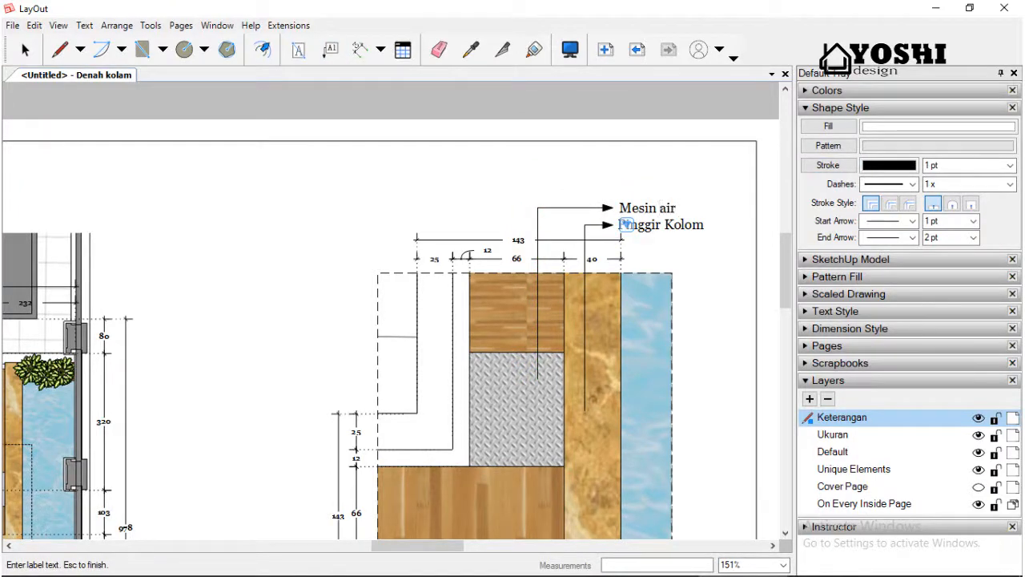
key("Escape")
Label the lower wooden deck "Rabat Kolam" with an elbowed leader ending above the Mesin air label.
left_click(503, 490)
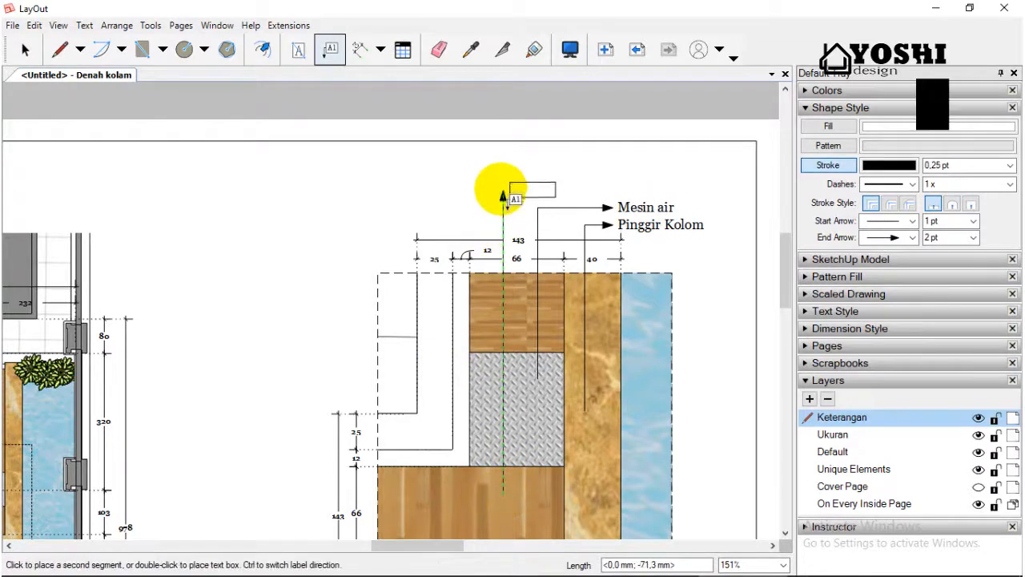
left_click(503, 188)
left_click(615, 189)
type("Rabat Kolam")
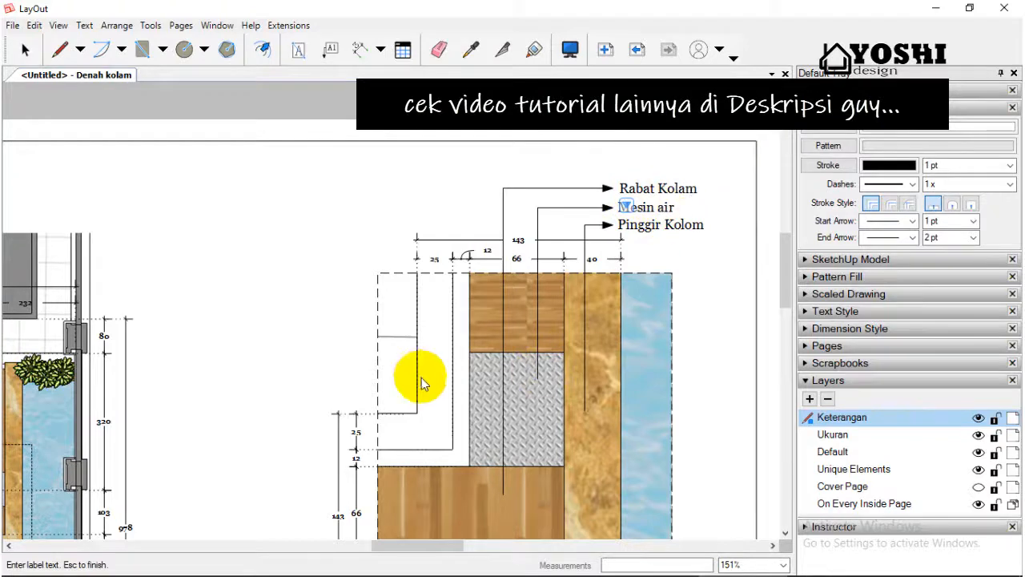
key("Escape")
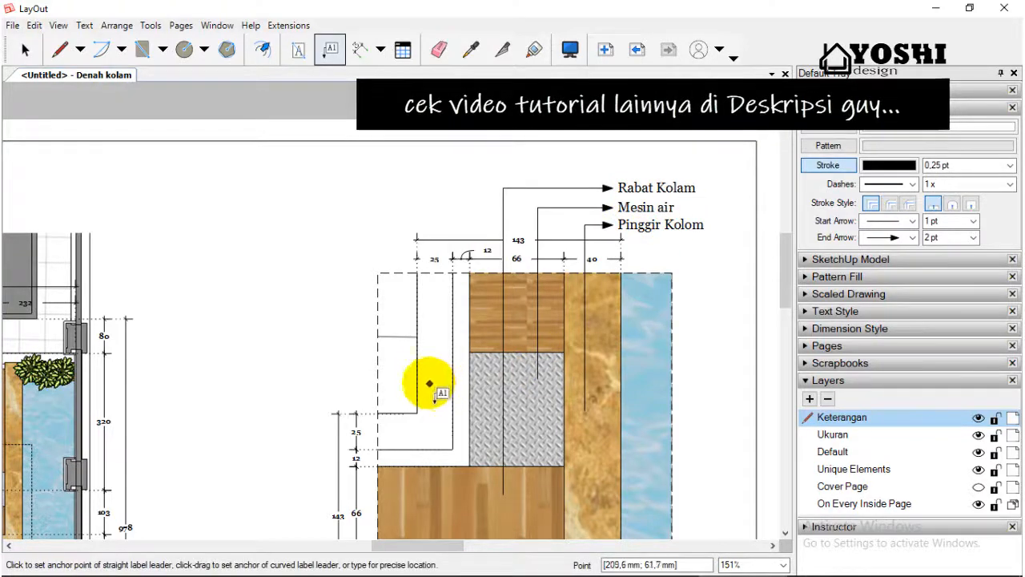
Label the inner white strip "Saluran air" with an elbowed leader, lining its text up above the Rabat Kolam label.
left_click(429, 384)
left_click(431, 168)
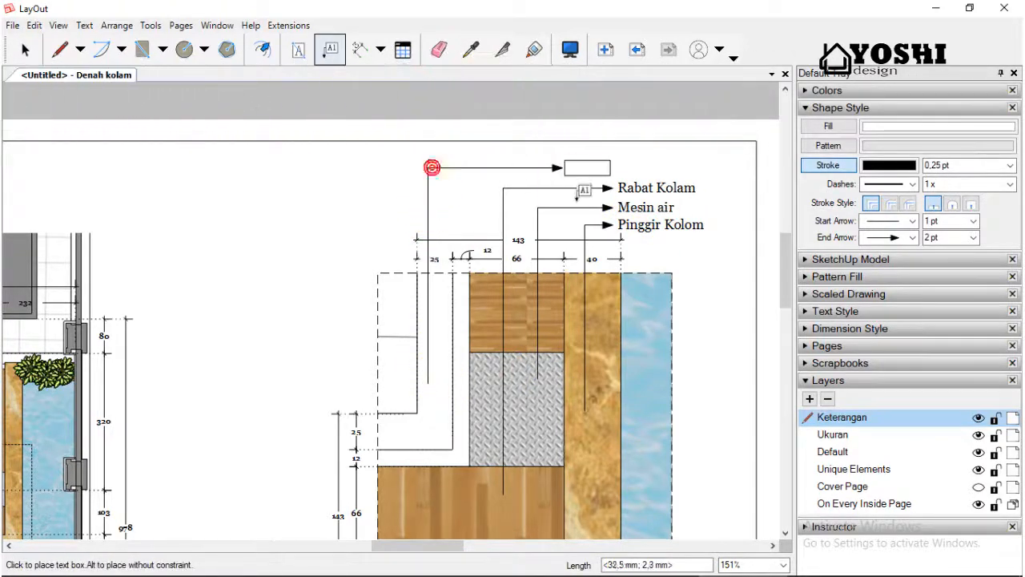
left_click(615, 188)
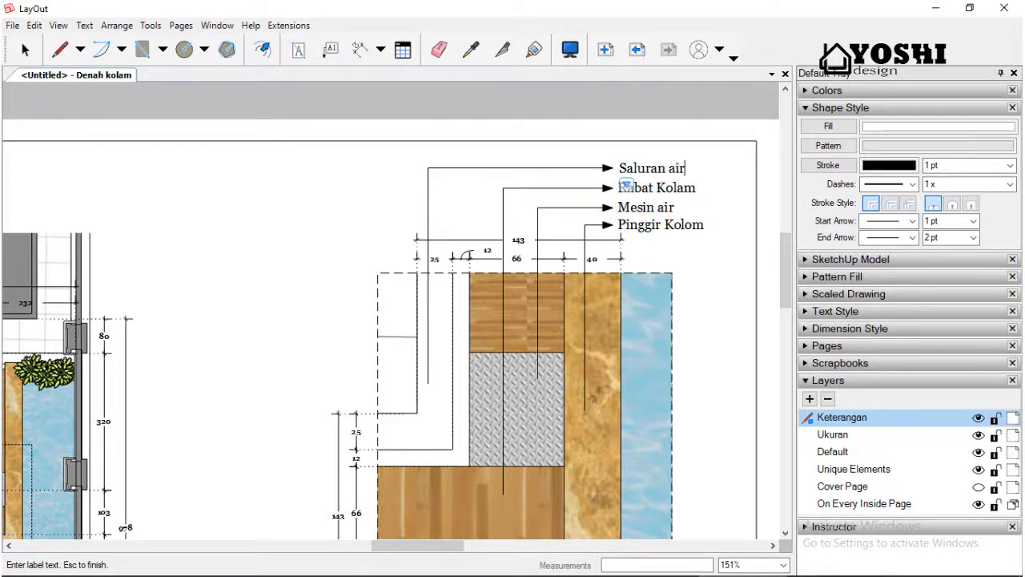
key("Escape")
scroll(512, 229, "down", 3)
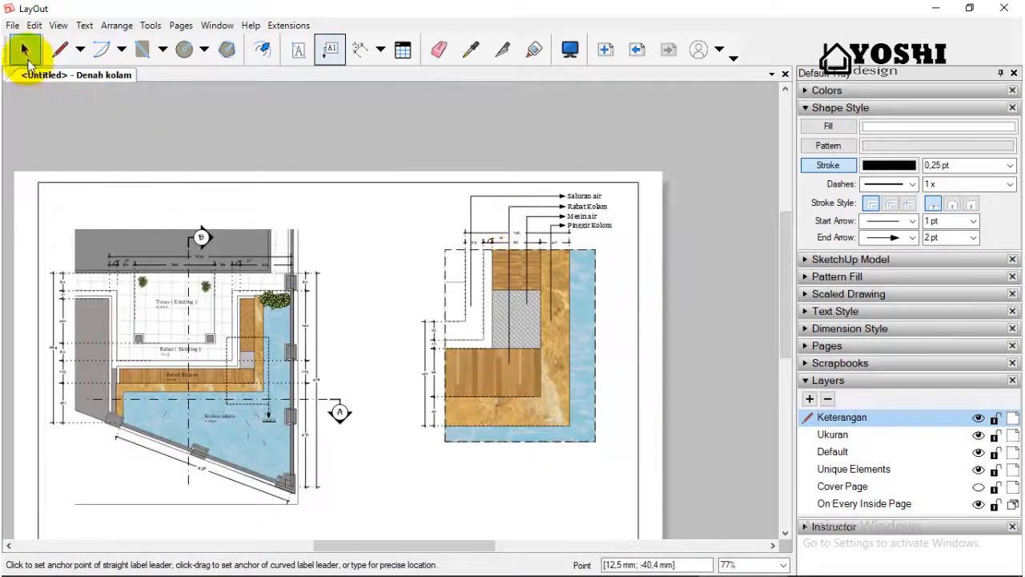
Group the detail drawing together with all its dimensions and labels.
left_click(24, 50)
scroll(585, 224, "up", 1)
scroll(585, 224, "down", 3)
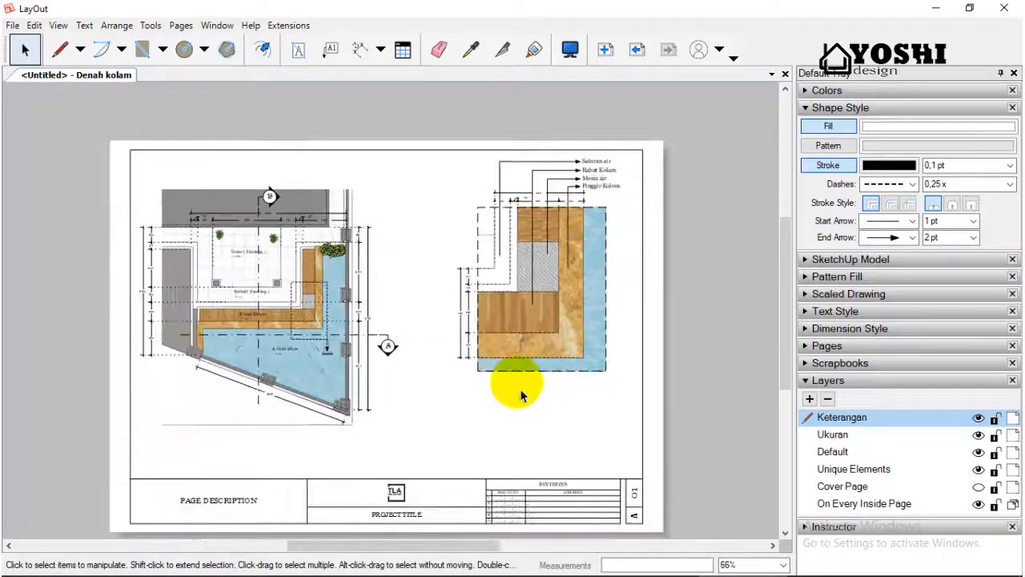
mouse_move(437, 408)
left_mouse_down()
mouse_move(609, 337)
mouse_move(679, 132)
left_mouse_up()
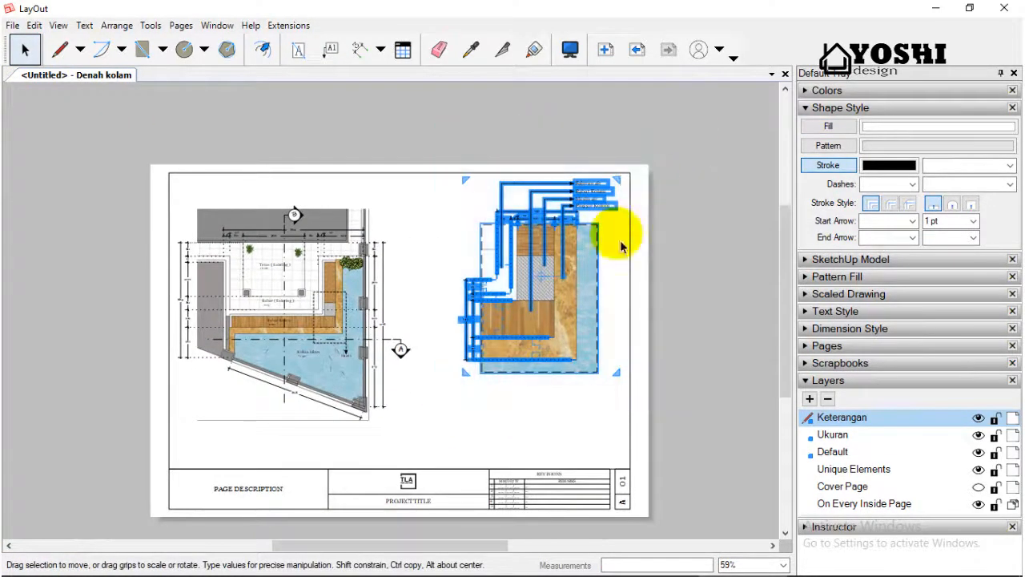
right_click(541, 279)
left_click(591, 523)
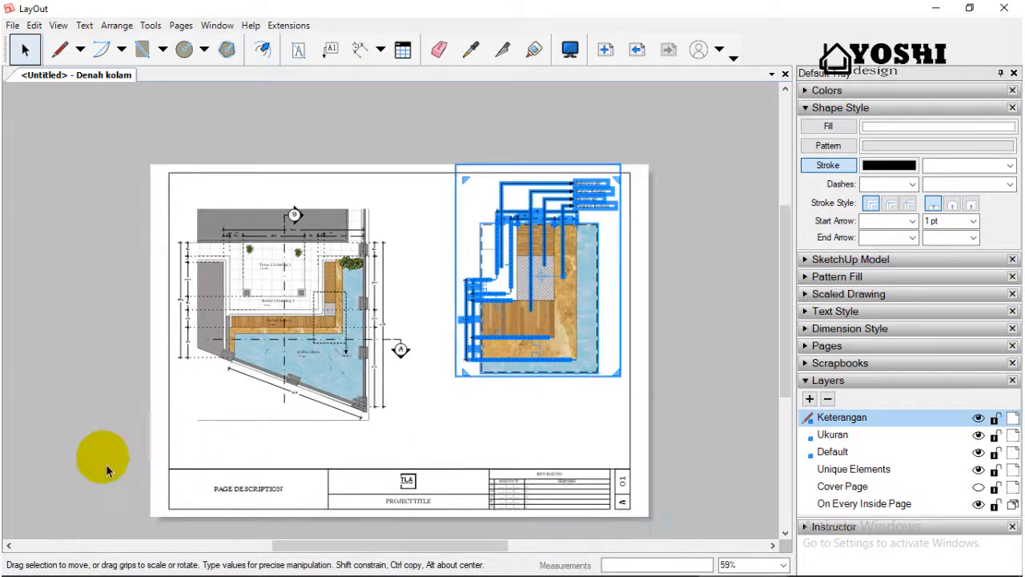
Group the pool plan together with its dimensions, level labels and section markers.
left_click_drag(77, 473, 445, 175)
right_click(336, 272)
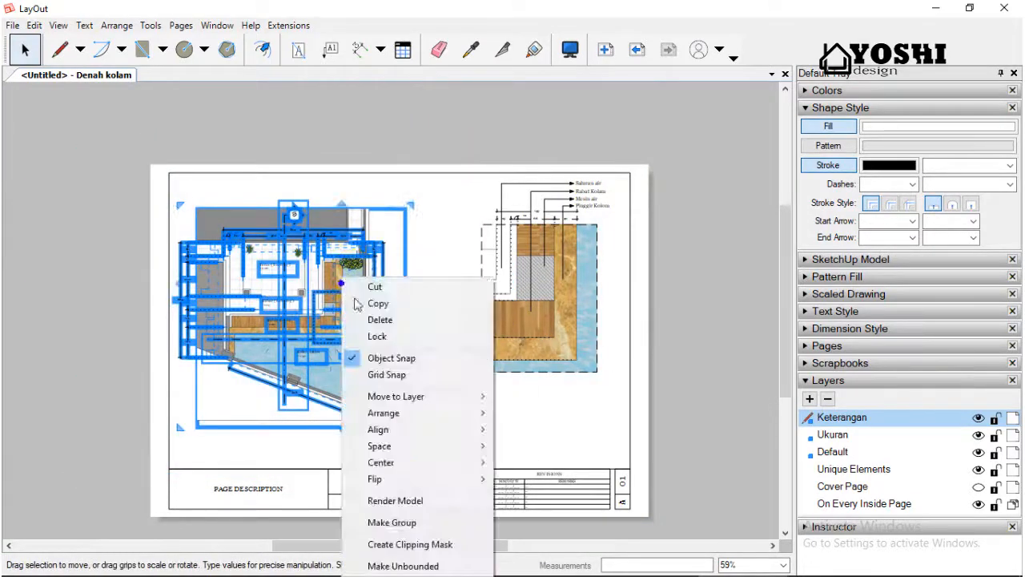
left_click(395, 518)
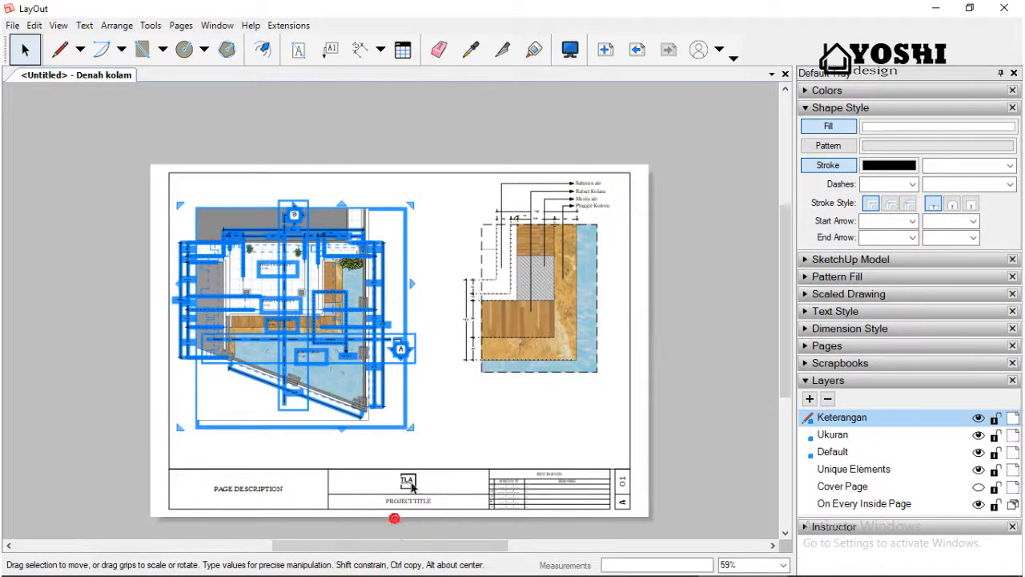
Align the bottom edges of the plan group and the detail group.
left_click(535, 318, "shift")
right_click(531, 342)
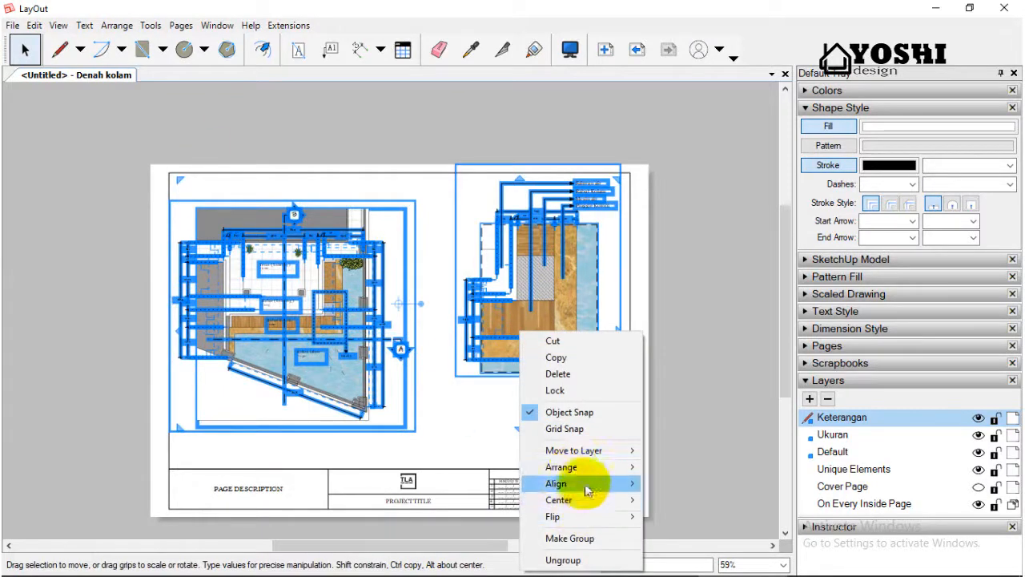
mouse_move(586, 488)
left_click(673, 533)
left_click(687, 342)
Center the detail group vertically on the page.
scroll(550, 336, "down", 1)
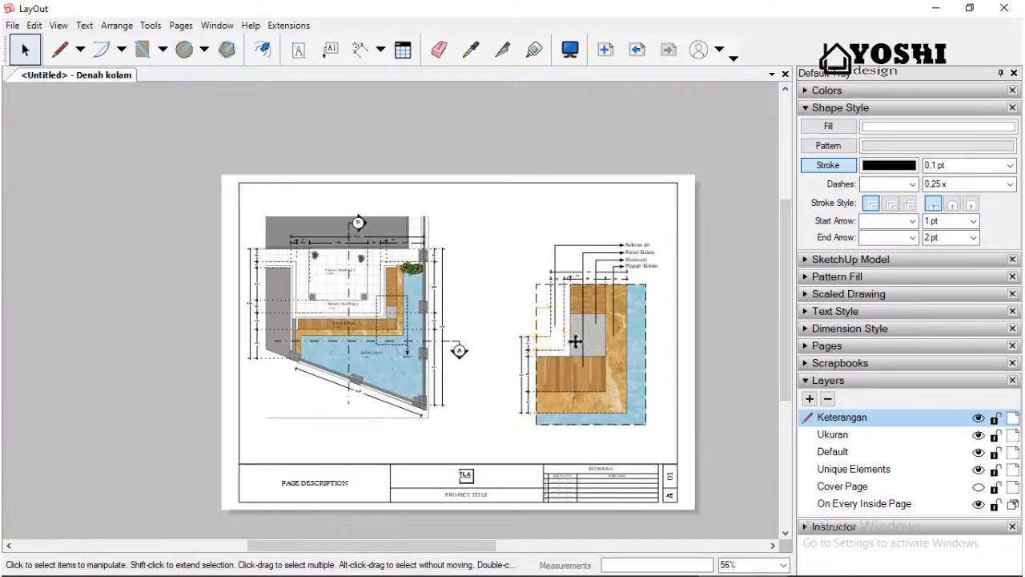
left_click(575, 343)
scroll(587, 339, "down", 2)
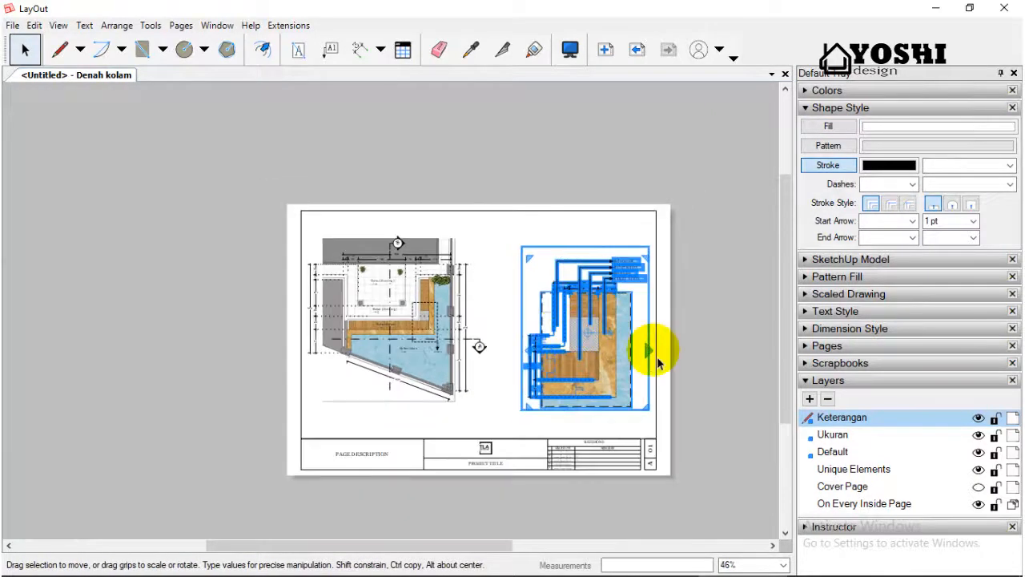
right_click(646, 328)
mouse_move(709, 472)
left_click(769, 471)
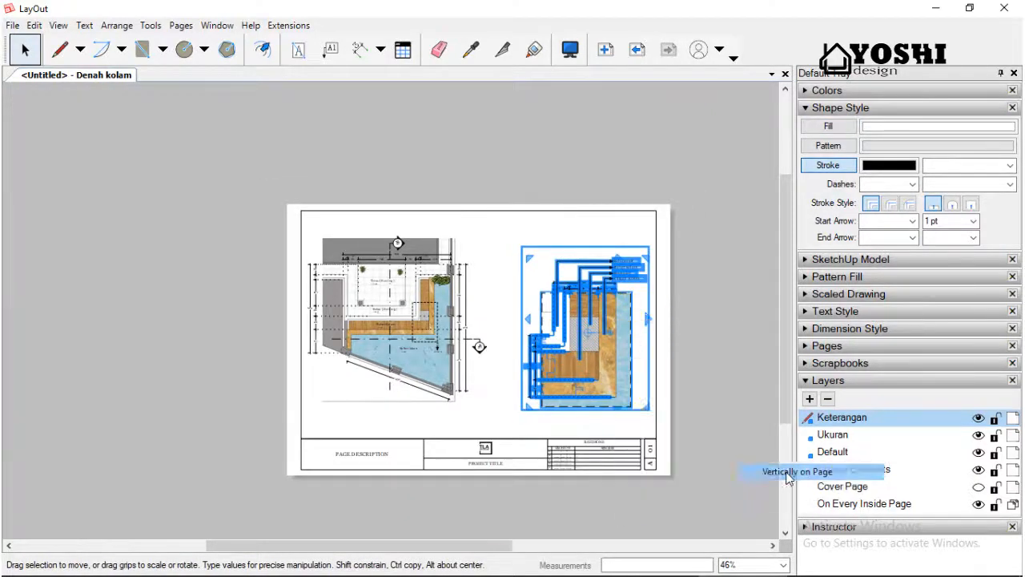
Move the detail group up about 27 mm and align the top edges of the plan and detail groups.
left_click_drag(627, 383, 624, 348)
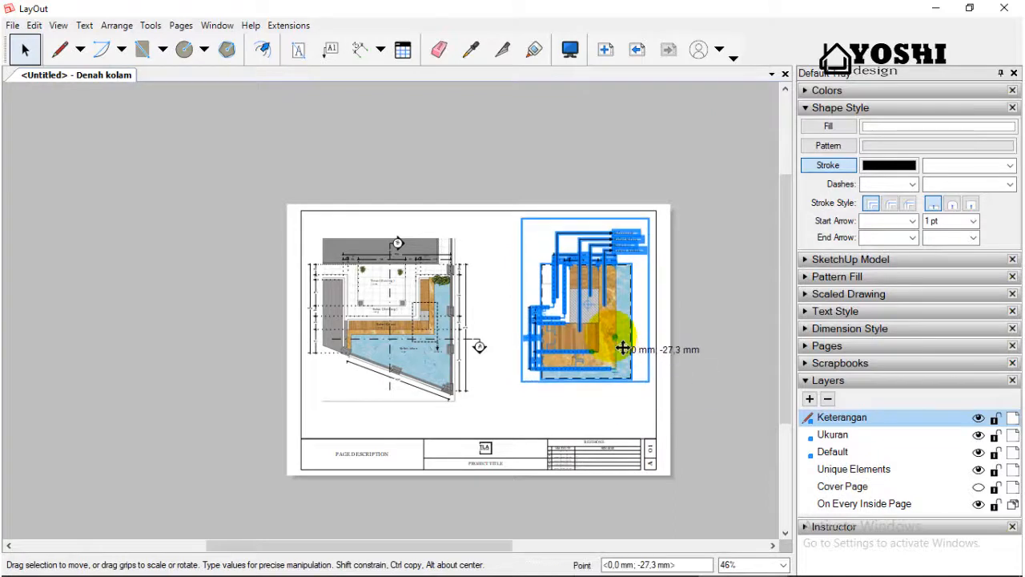
left_click(450, 370, "shift")
right_click(443, 360)
mouse_move(508, 270)
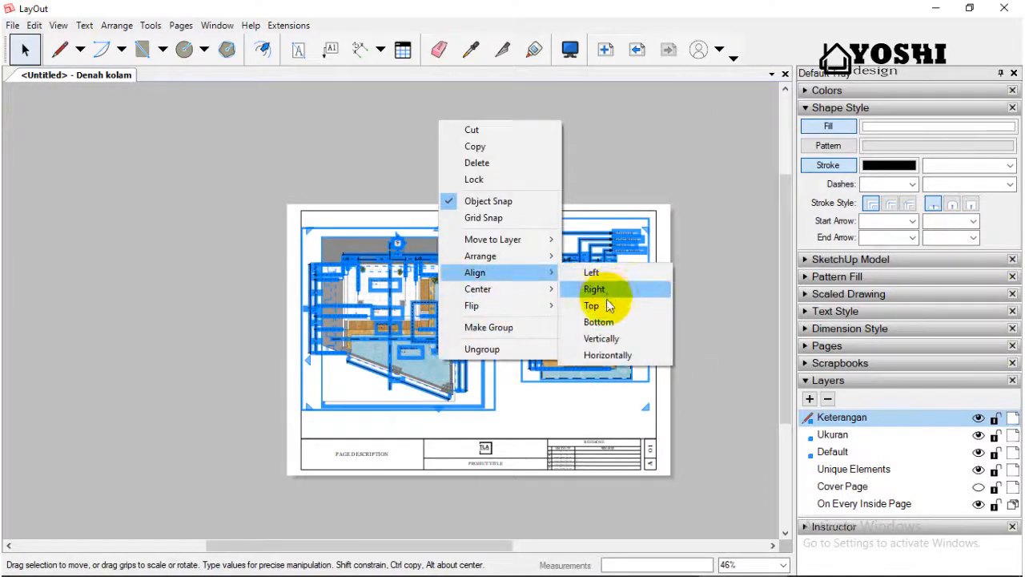
left_click(606, 306)
left_click(641, 427)
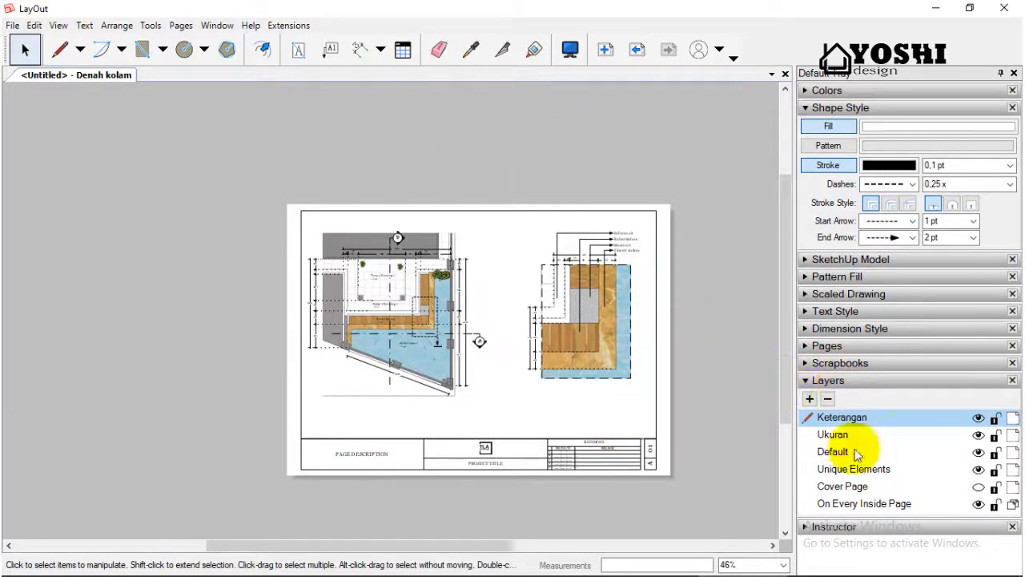
Place the "Tampak depan" drawing title symbol from the drafting symbols scrapbook below the pool plan.
left_click(834, 363)
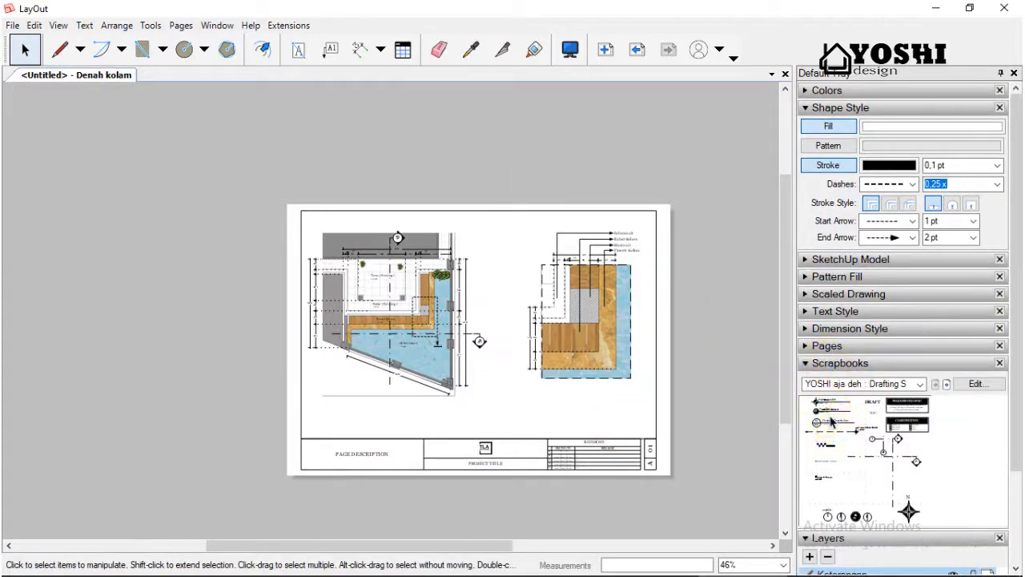
left_click(831, 422)
left_click(389, 408)
scroll(360, 407, "up", 4)
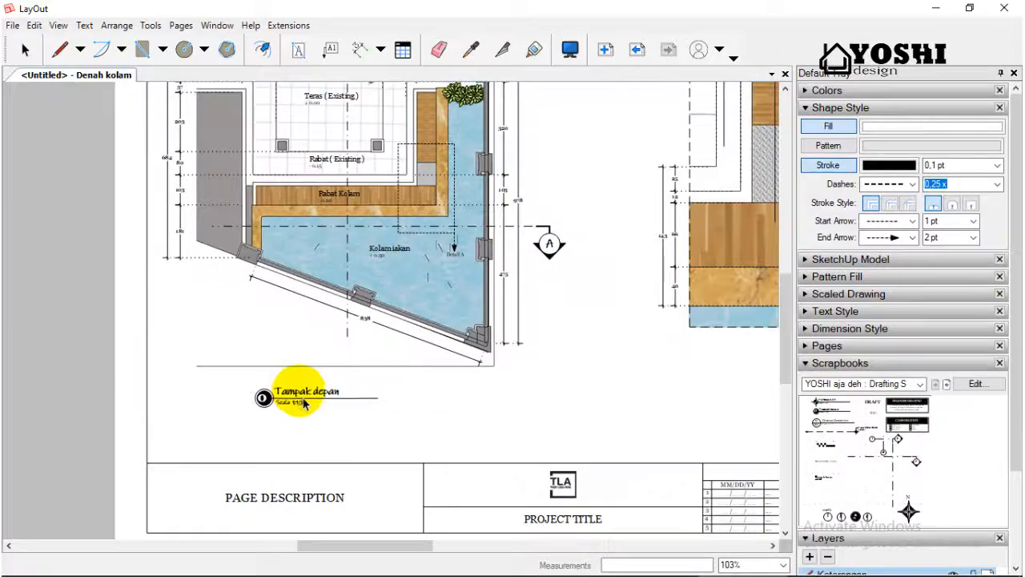
Place a second "Tampak depan" drawing title symbol below the deck detail.
scroll(303, 403, "down", 1)
left_click(251, 397)
scroll(250, 395, "down", 4)
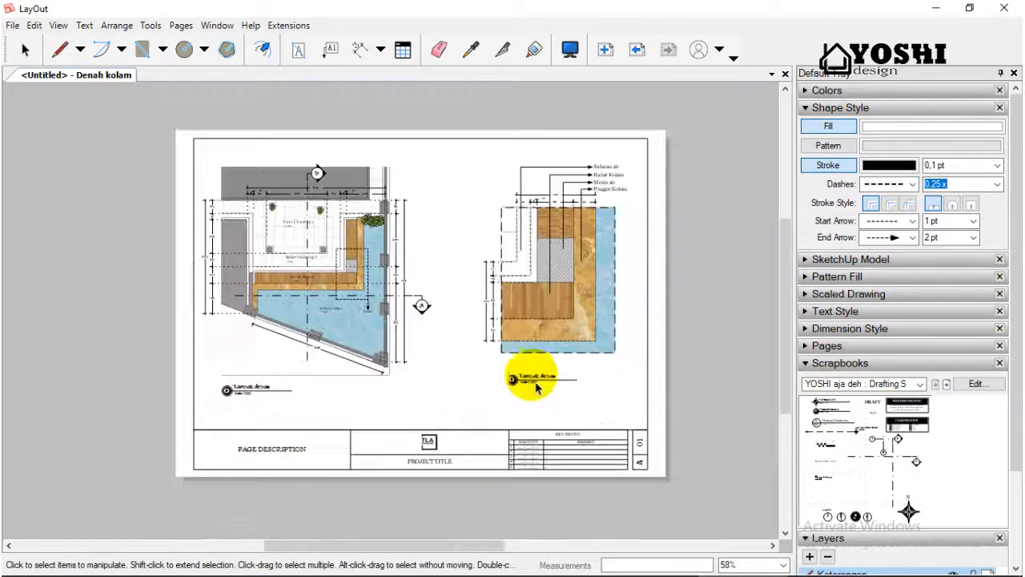
scroll(536, 388, "up", 2)
left_click(529, 382)
Change the drawing title below the pool plan to "Denah Rencana Kolam".
scroll(343, 369, "up", 5)
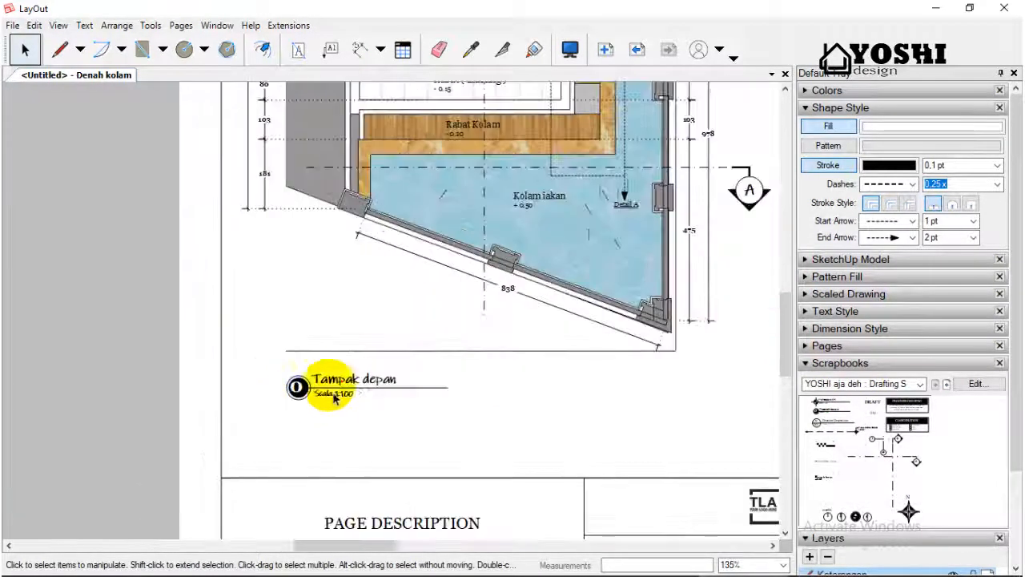
double_click(368, 378)
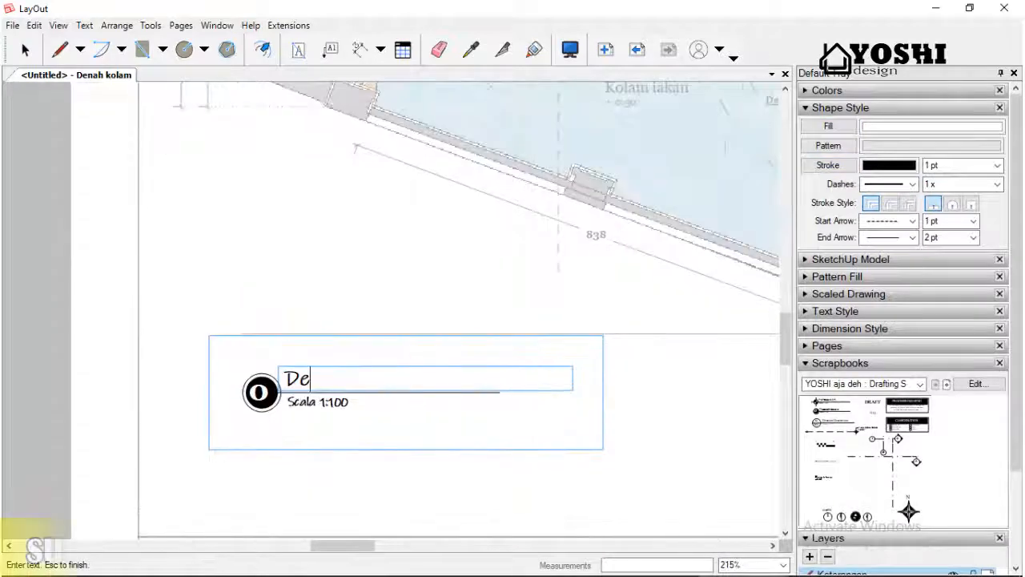
type("Denah Rencana Kolam")
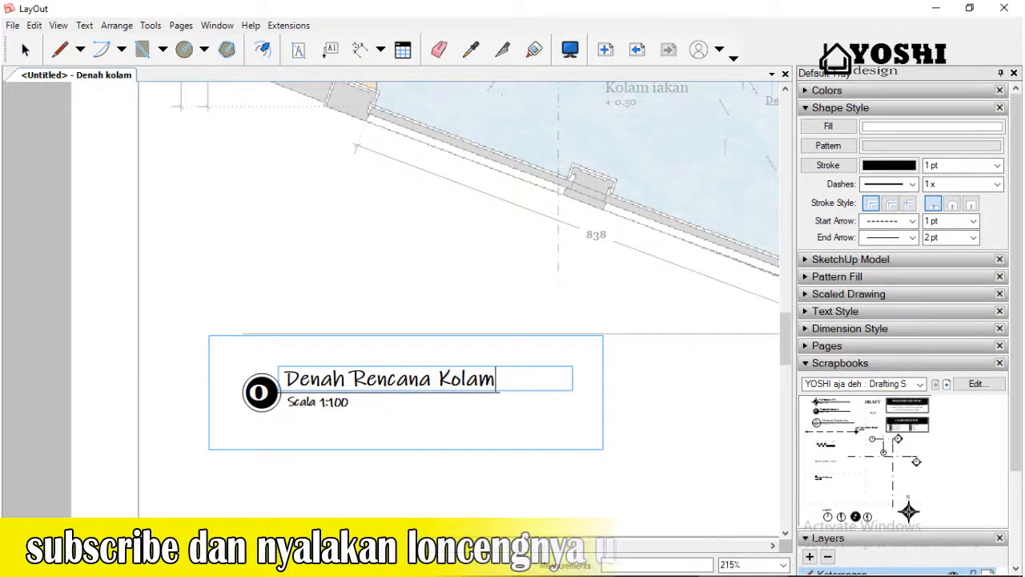
left_click(397, 441)
scroll(413, 468, "down", 3)
left_click(330, 456)
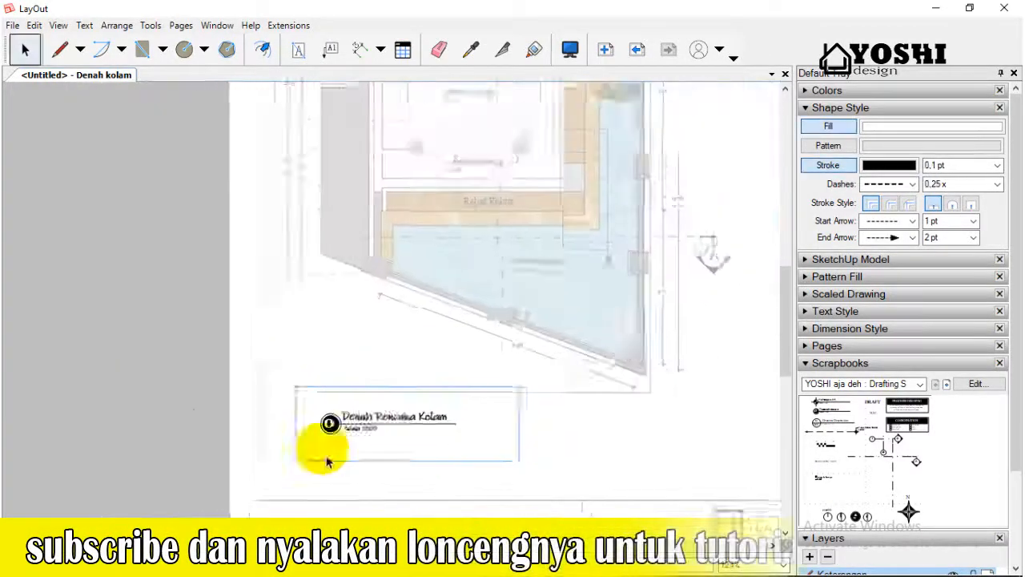
Check the scale assigned to the SketchUp model viewport inside the pool plan group.
scroll(324, 461, "down", 2)
left_click(474, 387)
double_click(500, 376)
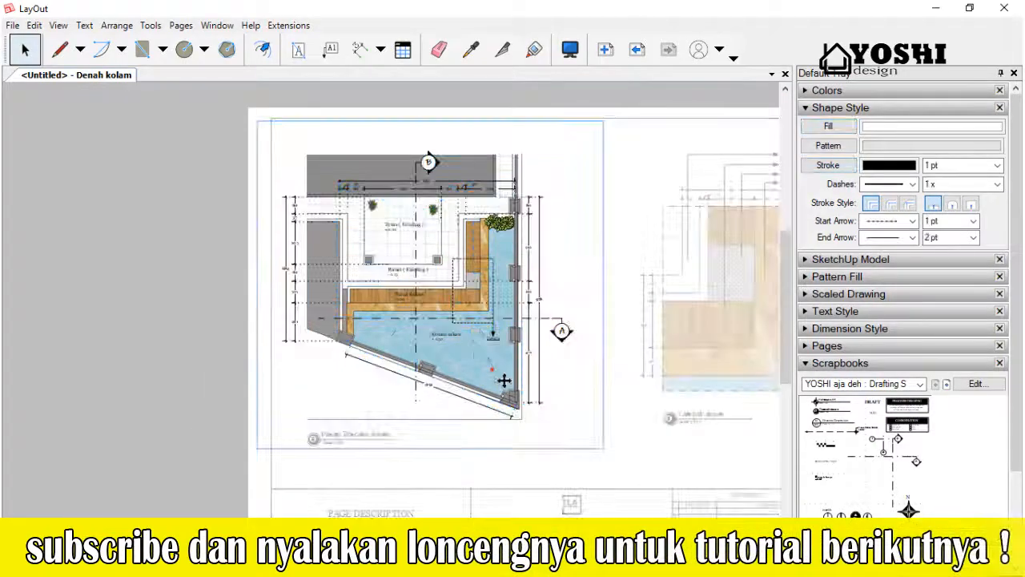
left_click(499, 383)
left_click(893, 107)
left_click(886, 125)
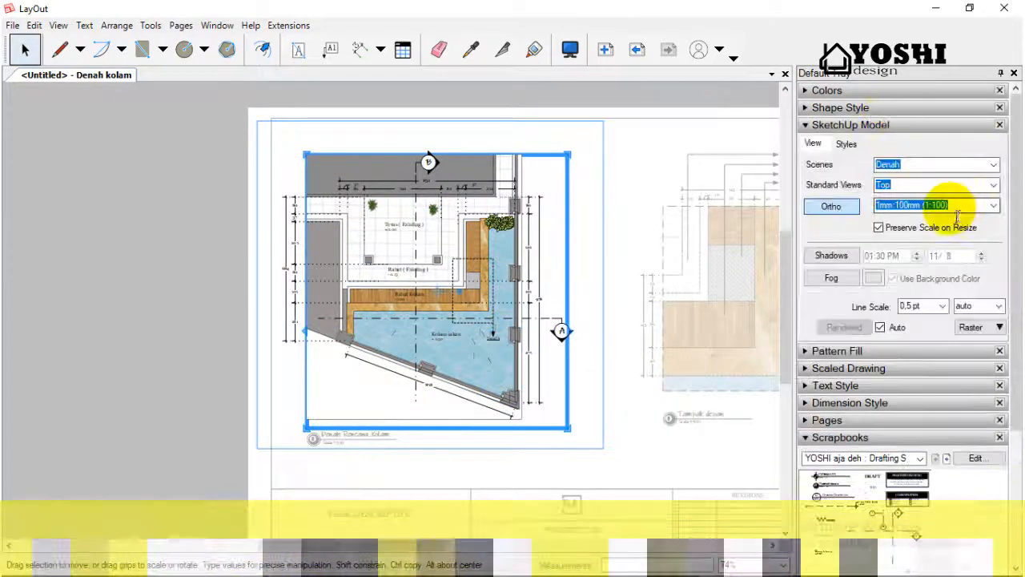
left_click(192, 361)
scroll(222, 374, "down", 1)
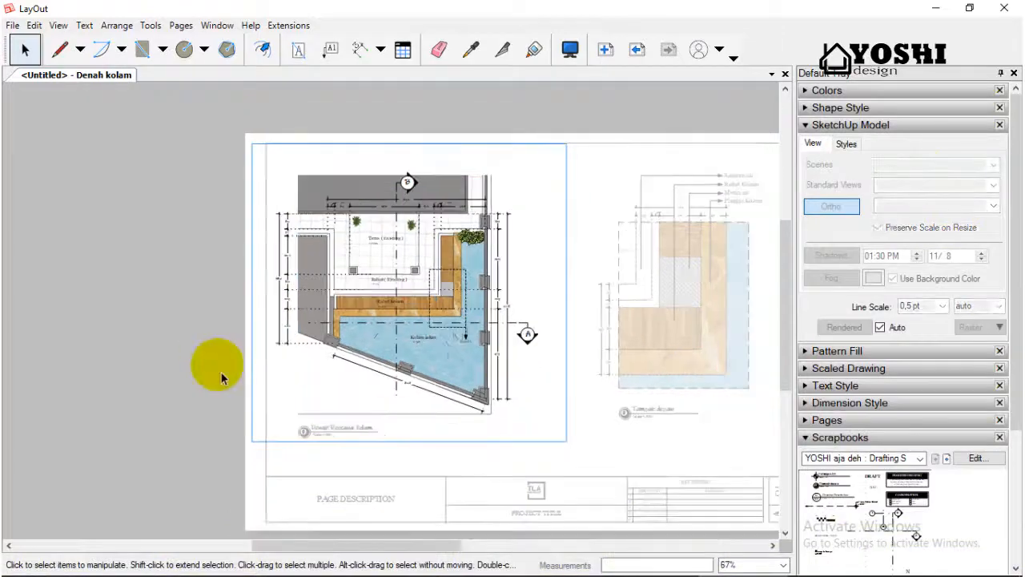
left_click(126, 344)
scroll(469, 367, "down", 2)
Change the drawing title below the deck detail to "Detail A".
scroll(621, 390, "up", 3)
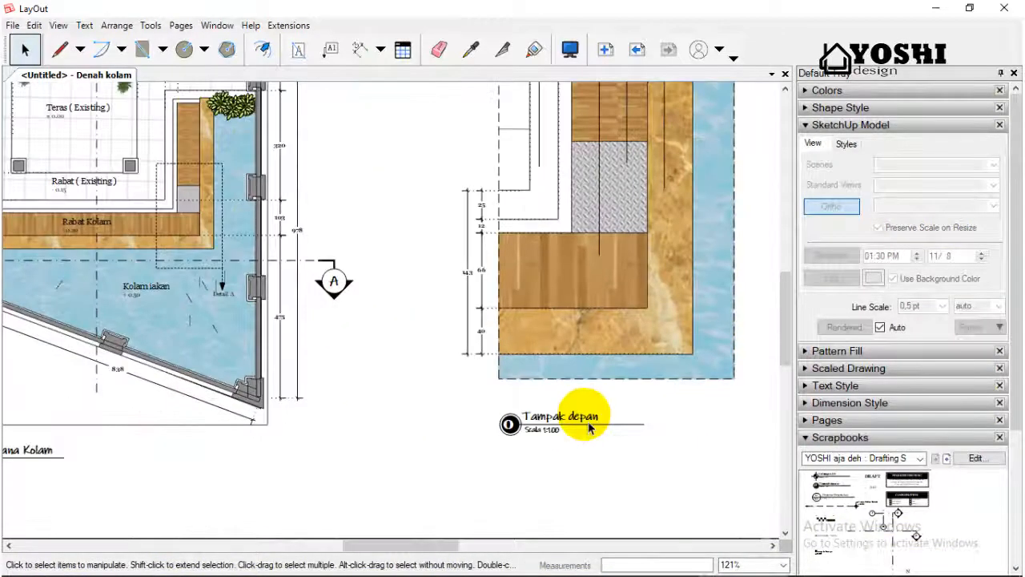
scroll(206, 286, "up", 1)
scroll(259, 297, "up", 1)
scroll(259, 297, "down", 1)
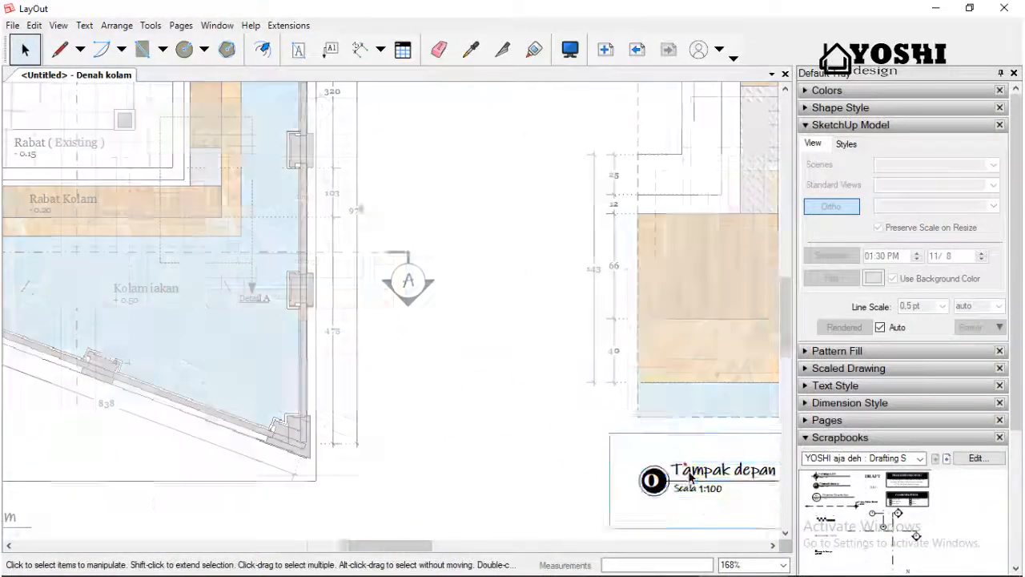
scroll(690, 476, "down", 1)
double_click(714, 468)
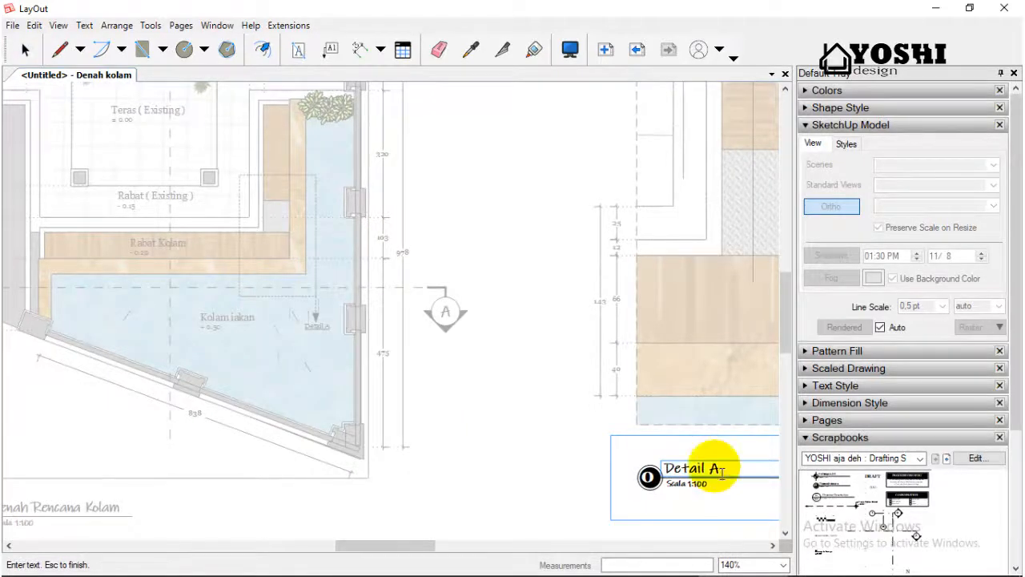
scroll(696, 488, "down", 1)
scroll(709, 498, "up", 3)
left_click(702, 488)
left_click(483, 437)
scroll(482, 436, "down", 2)
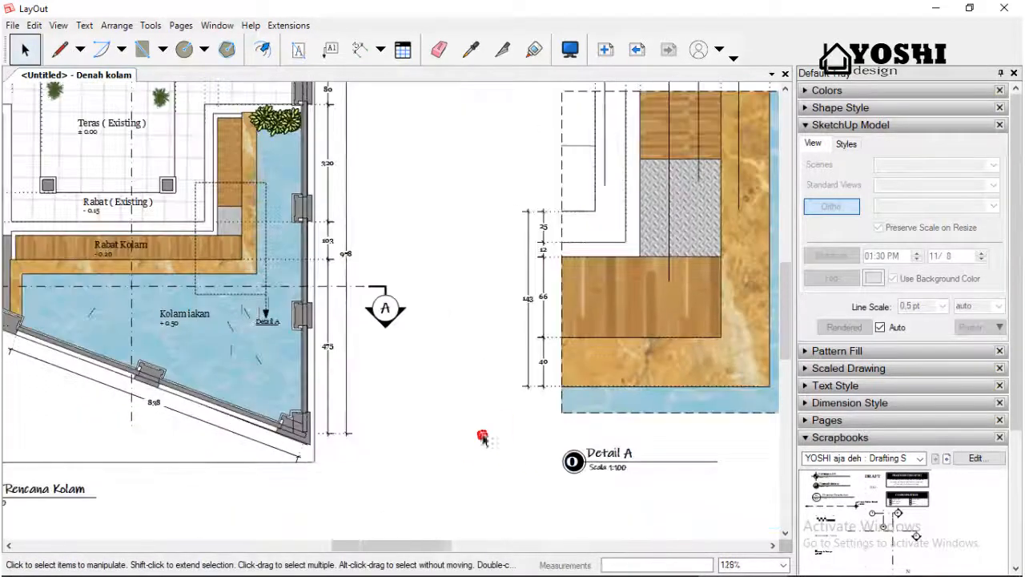
Draw a rectangle enclosing the underlined "Detail A" label below the arrow on the pool plan.
scroll(229, 329, "up", 1)
left_click(141, 51)
scroll(311, 340, "up", 6)
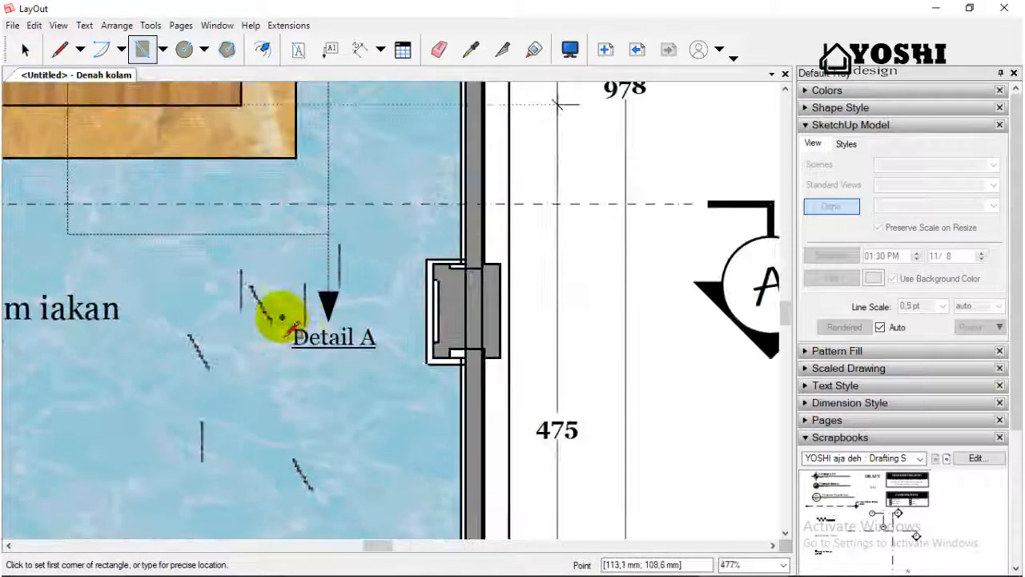
scroll(383, 355, "up", 1)
left_click(390, 357)
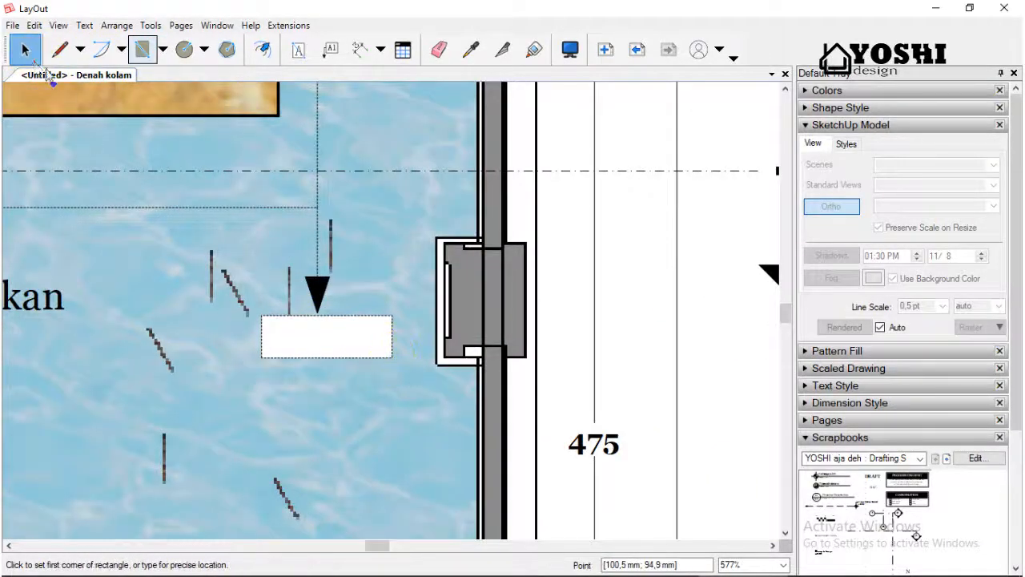
Give the rectangle over the "Detail A" label a solid outline and turn off its fill.
left_click(25, 50)
left_click(339, 327)
left_click(841, 107)
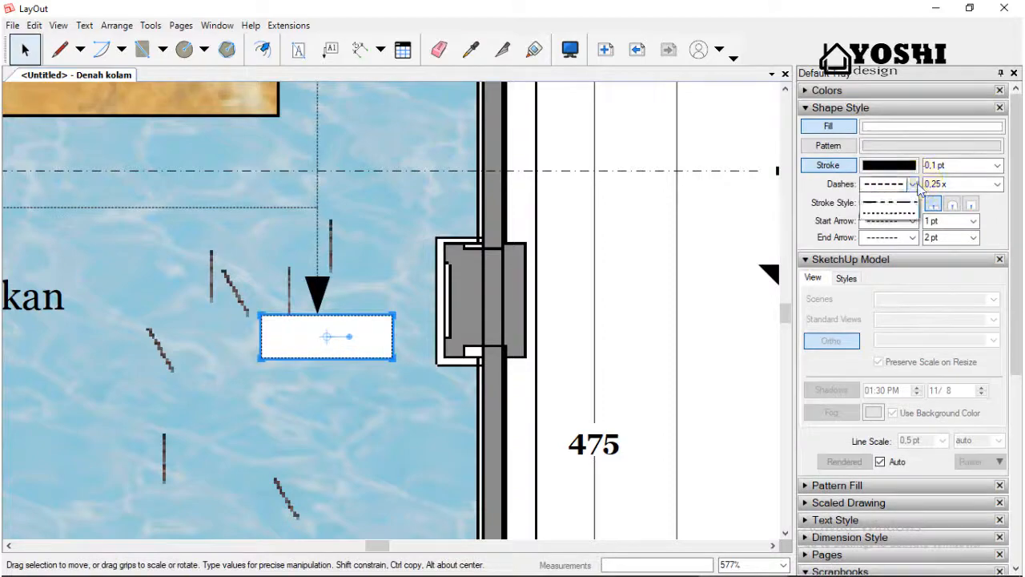
left_click(909, 195)
left_click(829, 126)
left_click(633, 272)
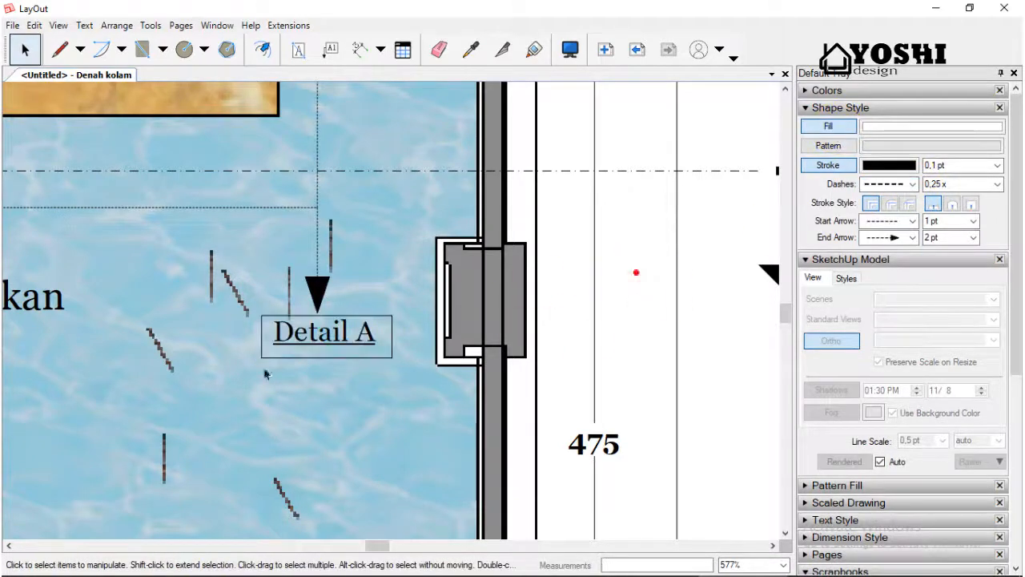
Check the scale assigned to the SketchUp model viewport inside the deck detail group.
scroll(280, 305, "down", 4)
scroll(313, 347, "up", 5)
scroll(293, 321, "down", 6)
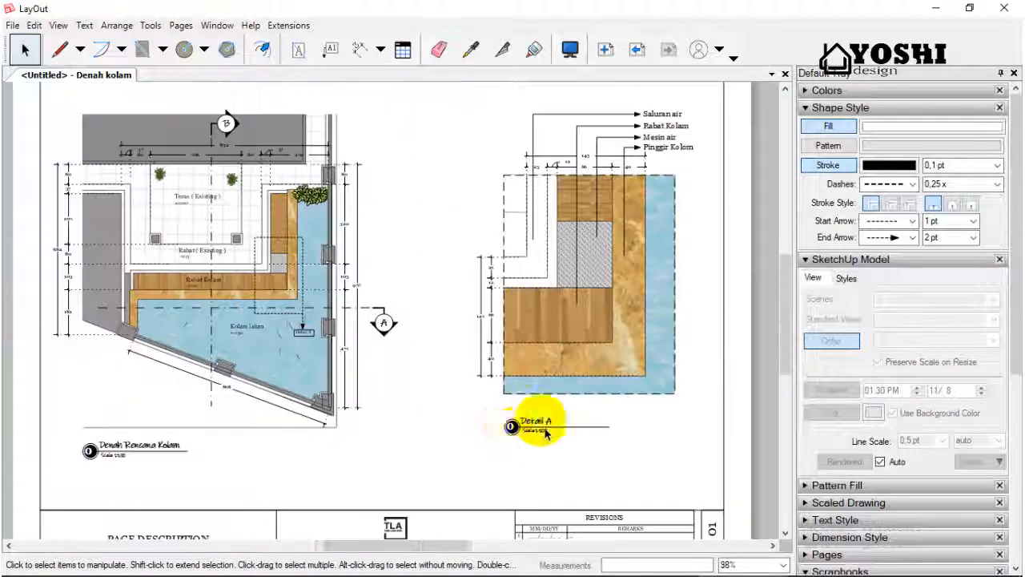
scroll(641, 336, "up", 1)
left_click(502, 362)
scroll(495, 356, "down", 1)
double_click(616, 309)
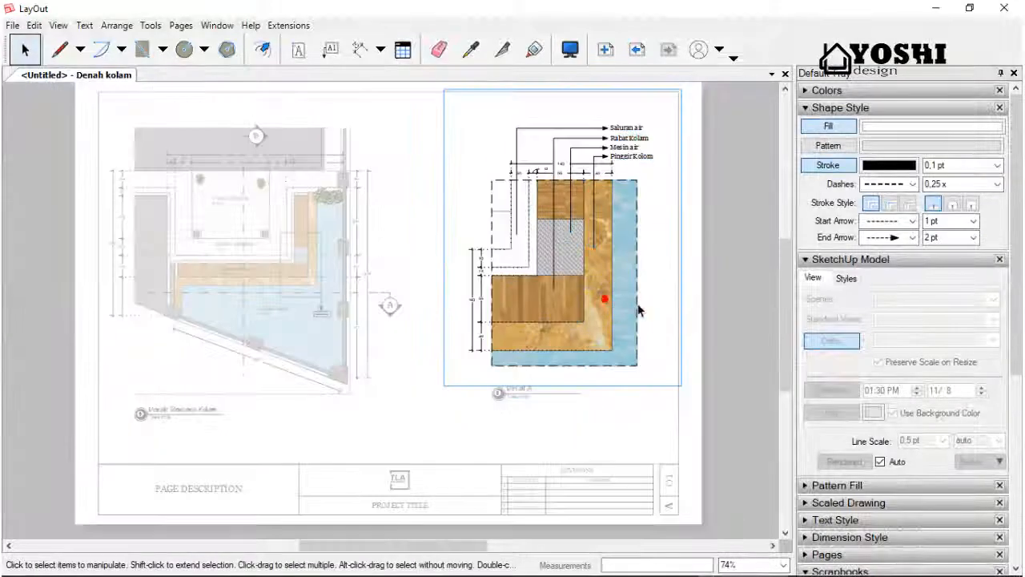
left_click(639, 309)
left_click(845, 110)
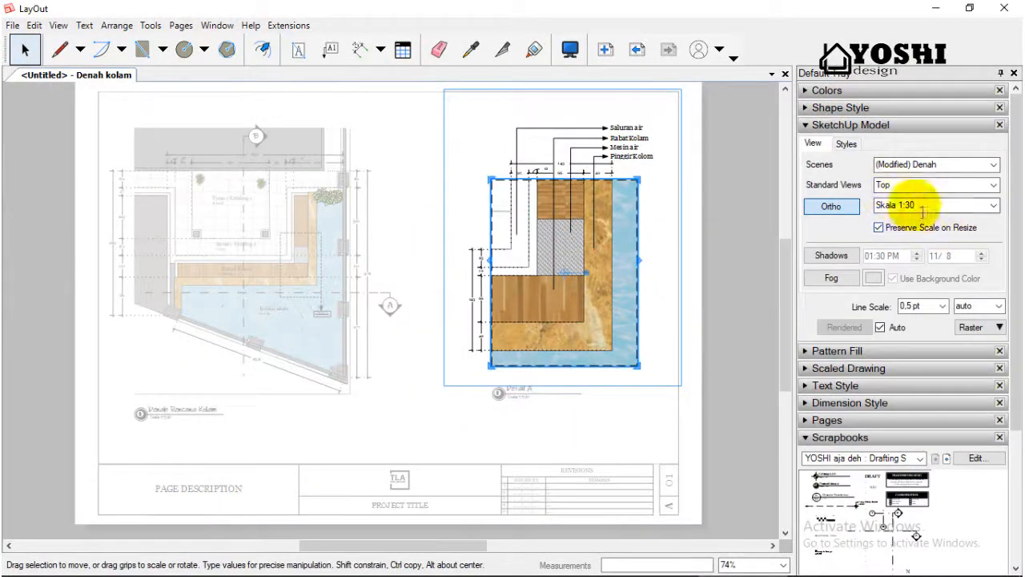
left_click(831, 125)
left_click(597, 395)
Change the scale text under the "Detail A" drawing title to "Skala 1:30".
scroll(533, 412, "up", 6)
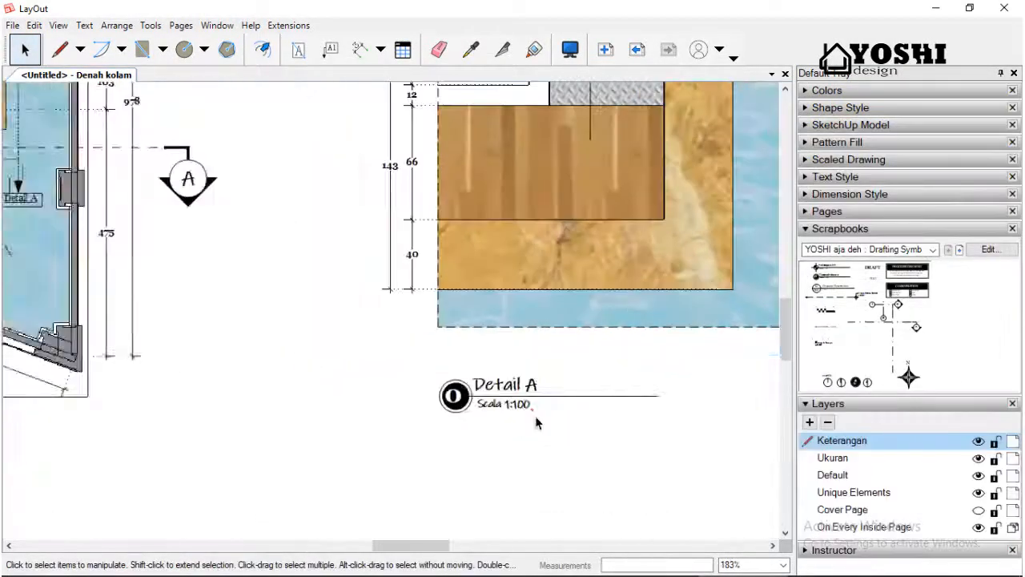
double_click(532, 412)
scroll(533, 412, "up", 1)
double_click(533, 412)
left_click(530, 405)
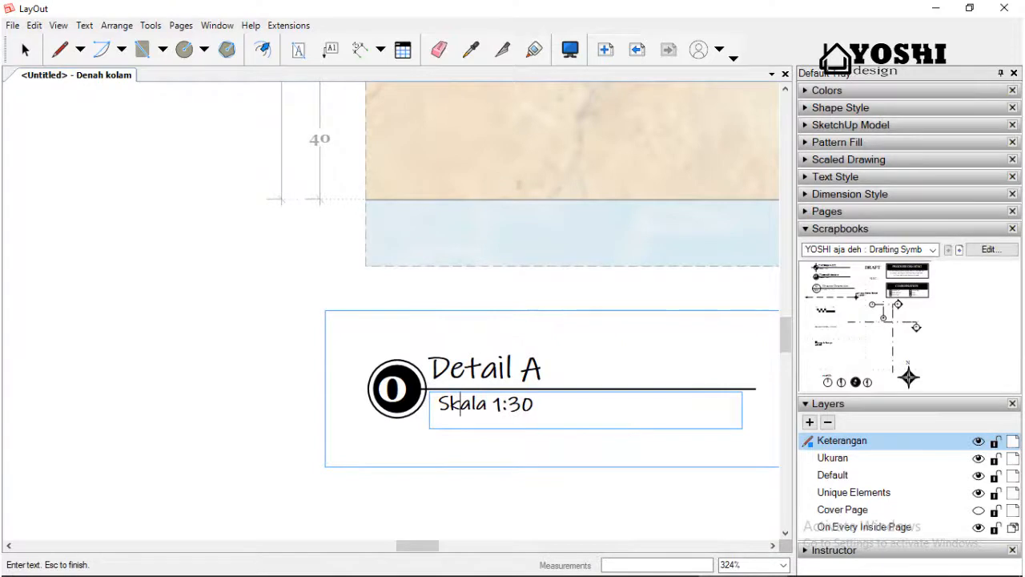
scroll(457, 404, "down", 2)
scroll(725, 392, "down", 3)
left_click(725, 391)
Change the scale text under the "Denah Rencana Kolam" title to "Skala 1:100".
scroll(332, 410, "up", 4)
left_click(331, 410)
double_click(355, 429)
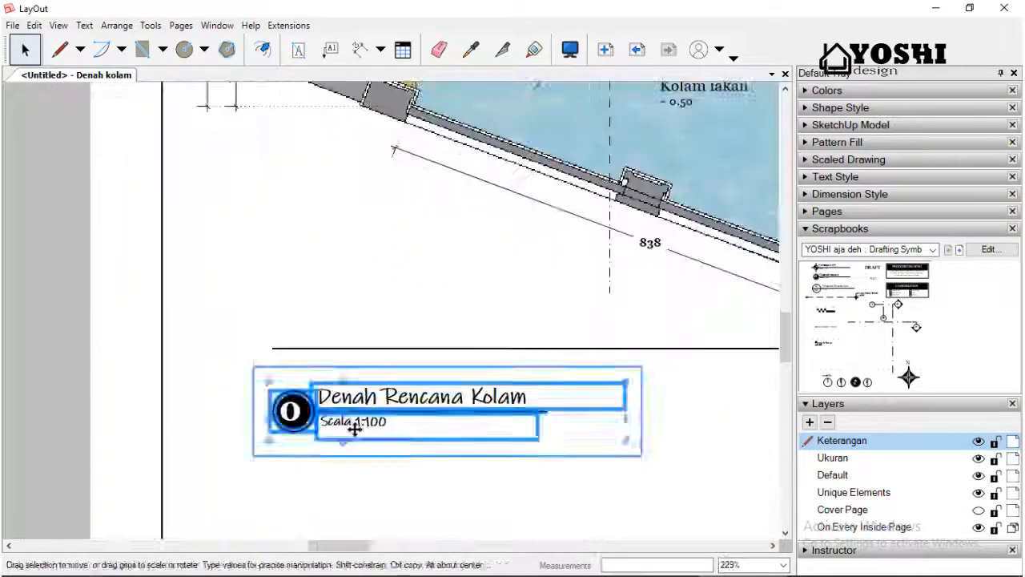
scroll(355, 429, "up", 2)
double_click(340, 427)
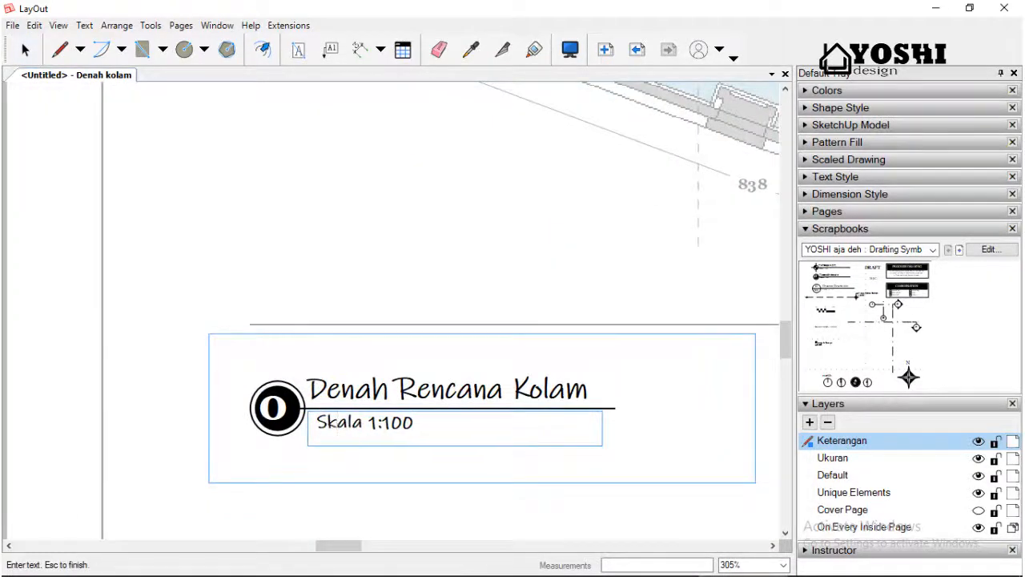
key("Escape")
scroll(395, 321, "down", 11)
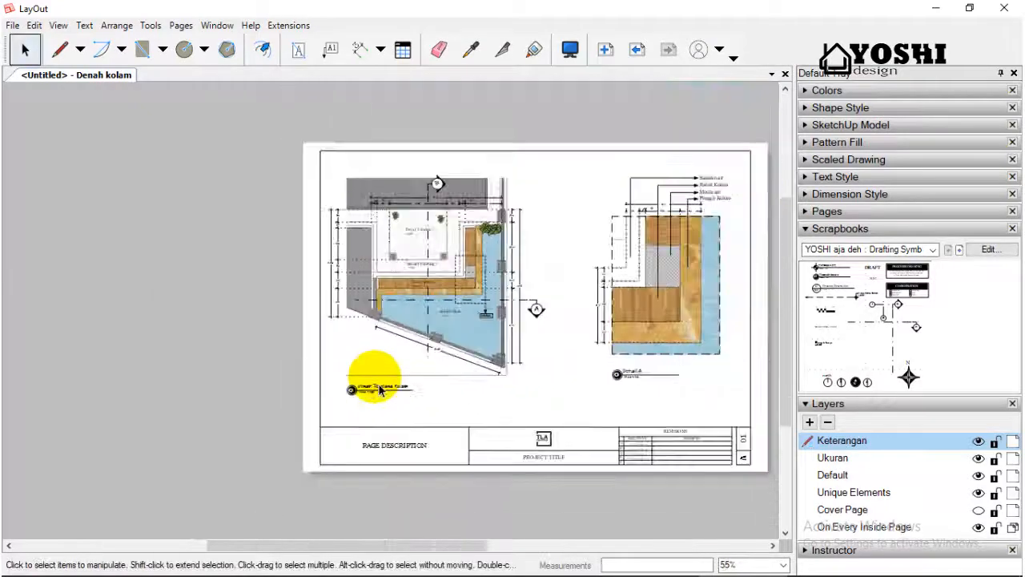
scroll(593, 296, "up", 2)
left_click(840, 228)
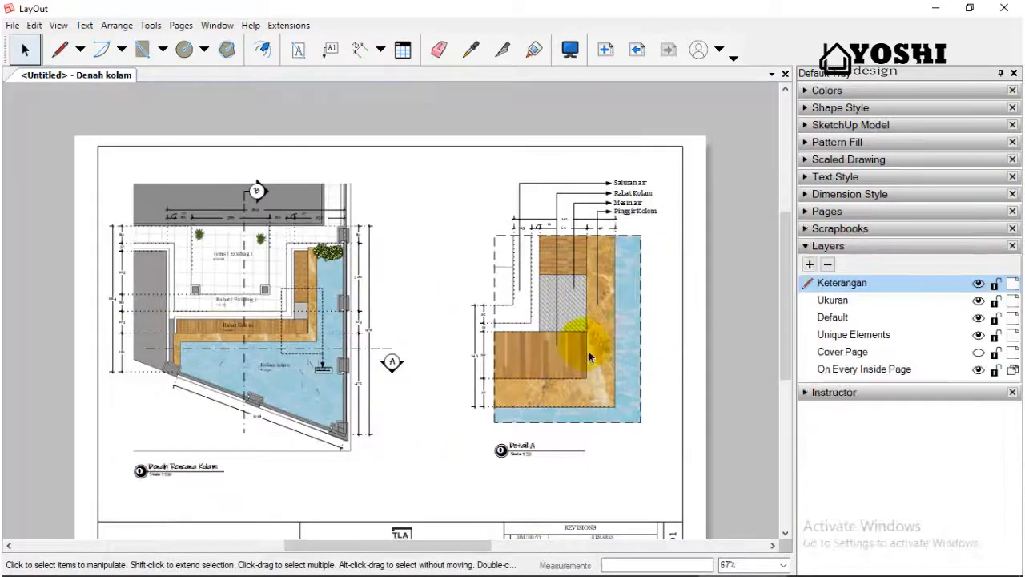
scroll(423, 420, "down", 3)
scroll(648, 293, "up", 2)
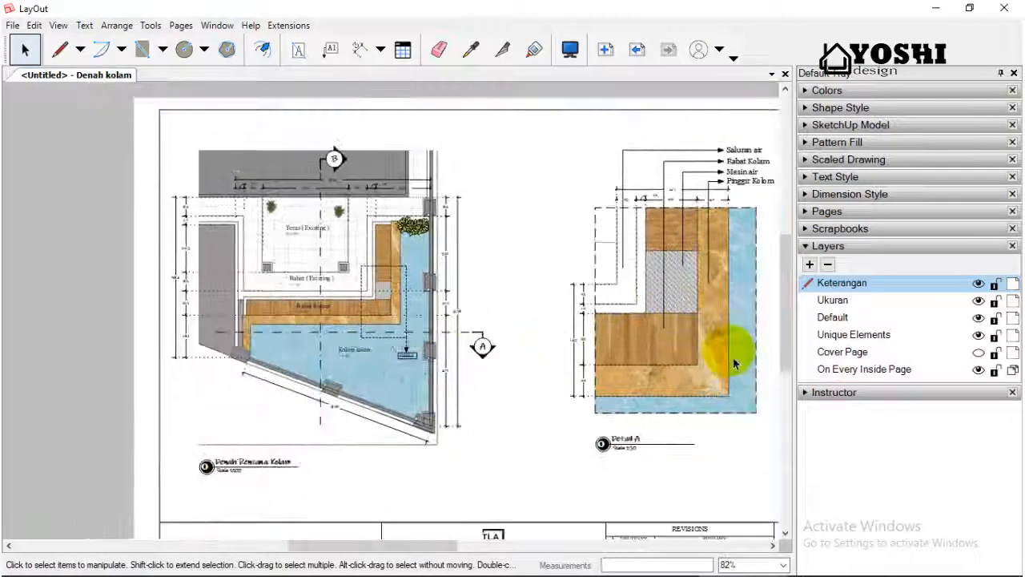